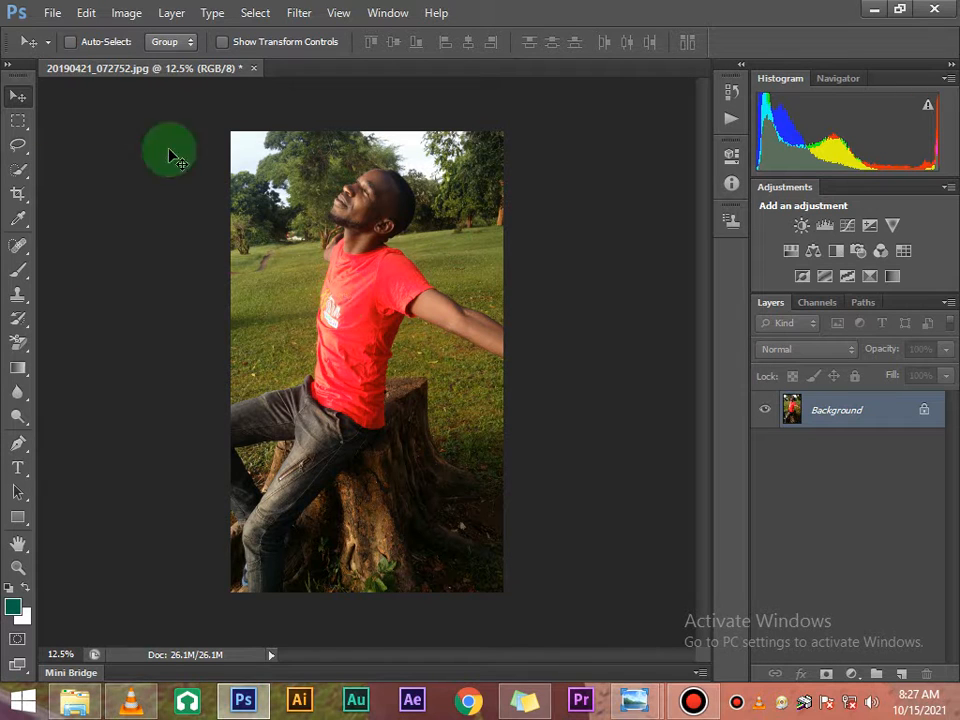
Step: Select the man's head, red shirt and front thigh with the Quick Selection tool in add mode, using an 87 px brush
click(17, 171)
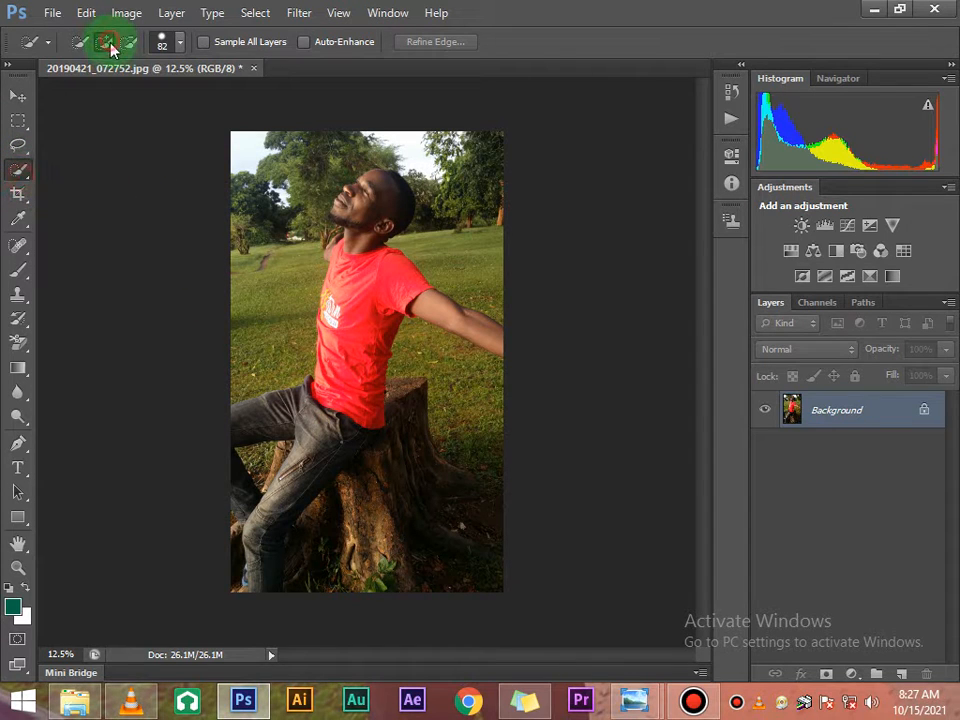
click(178, 46)
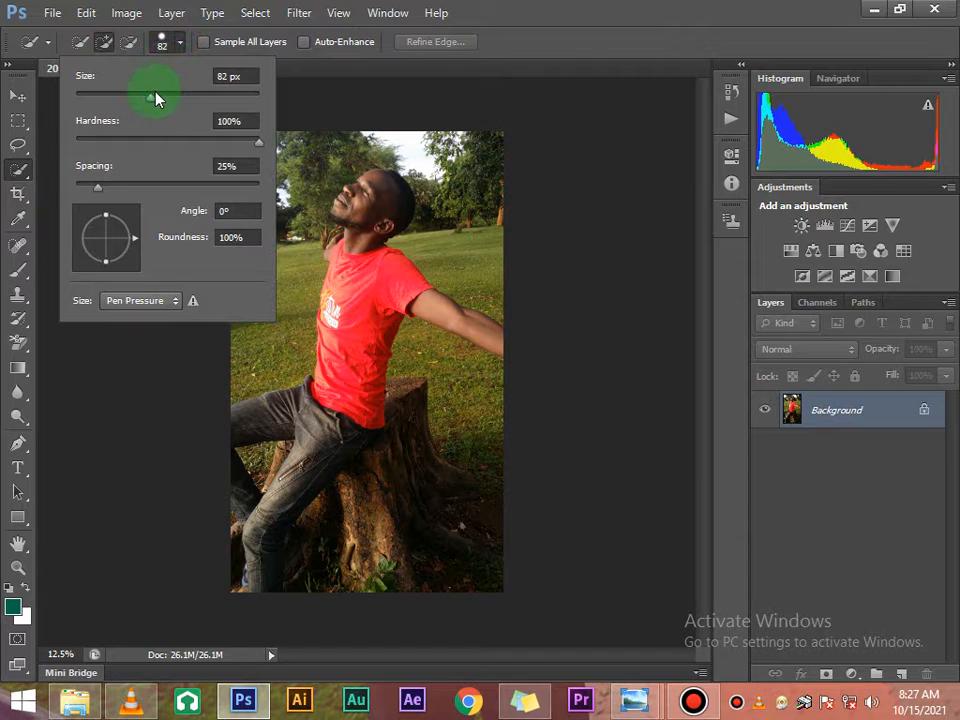
drag(152, 96, 156, 96)
mouse_move(361, 284)
mouse_down()
mouse_move(351, 366)
mouse_move(364, 197)
mouse_move(375, 185)
mouse_up()
mouse_move(322, 452)
mouse_down()
mouse_move(295, 467)
mouse_move(268, 514)
mouse_up()
Step: Extend the selection over the tree stump, the dark ground around it and both of the man's legs
click(370, 471)
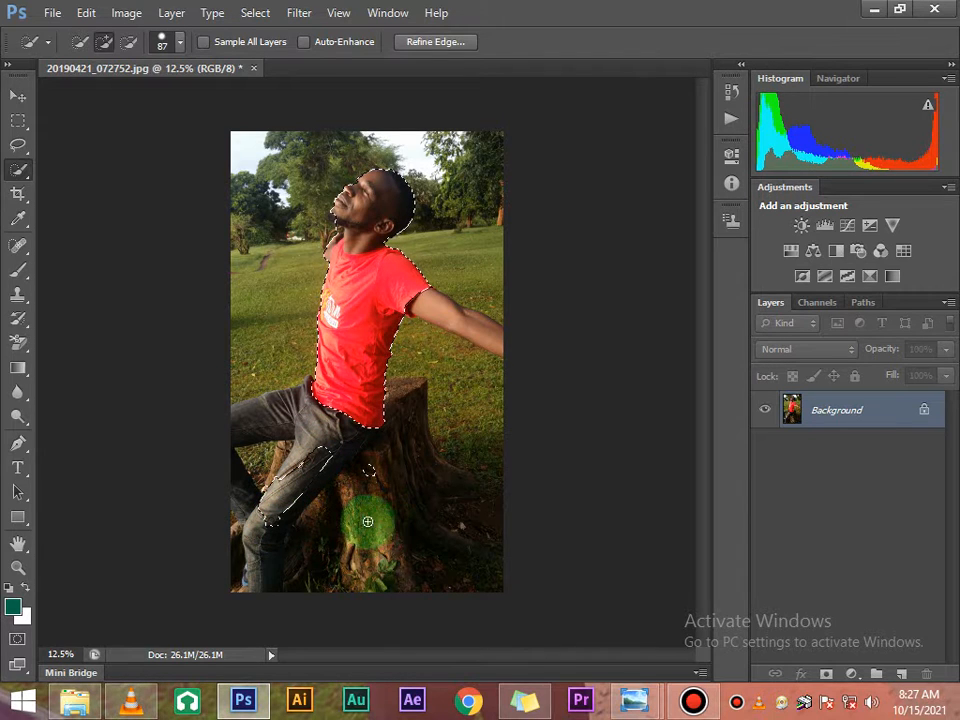
click(367, 521)
click(375, 561)
mouse_move(344, 557)
mouse_down()
mouse_move(332, 515)
mouse_move(339, 452)
mouse_move(386, 448)
mouse_up()
click(388, 450)
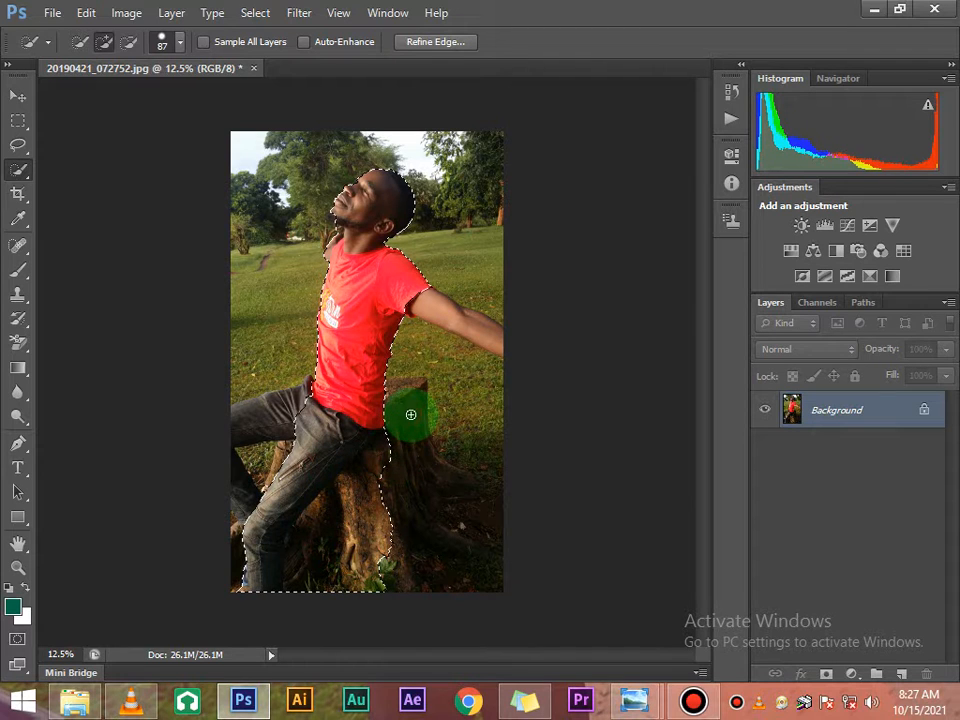
click(437, 478)
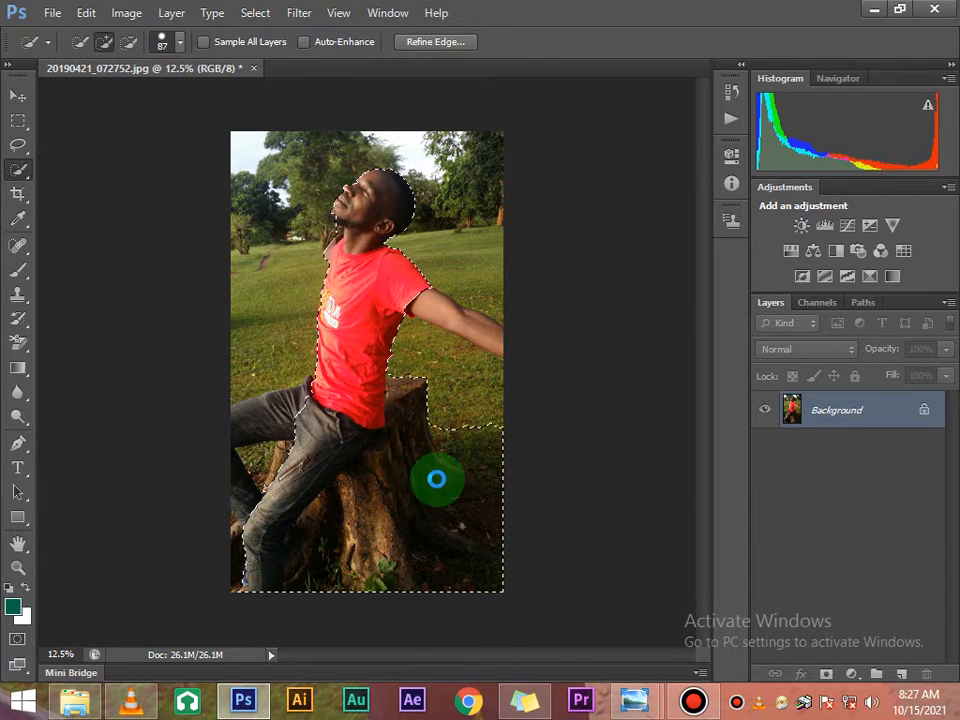
click(280, 423)
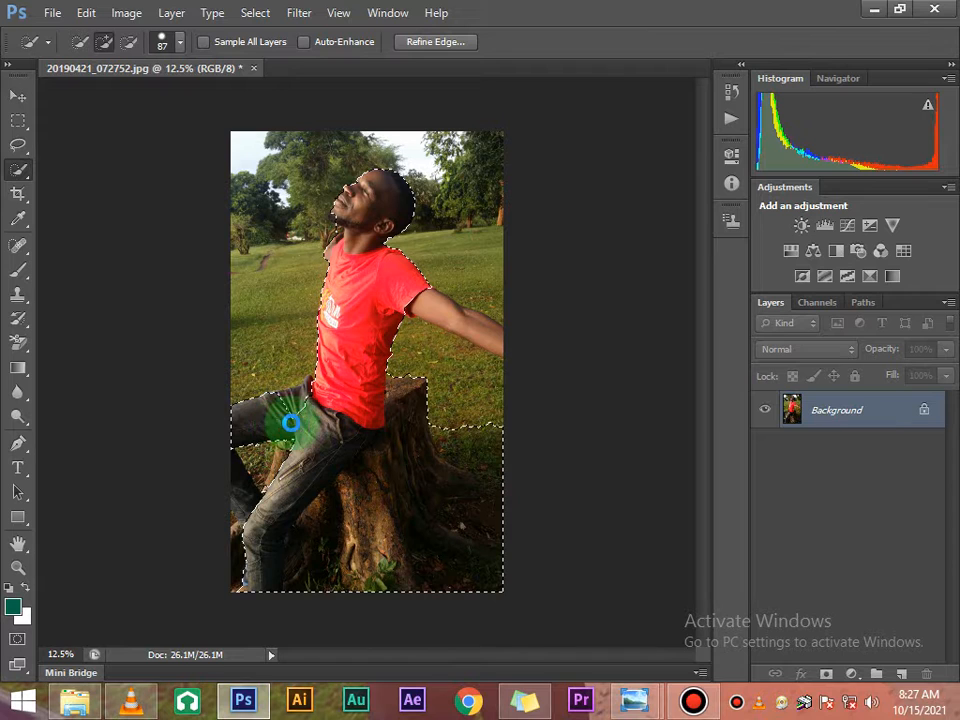
click(235, 481)
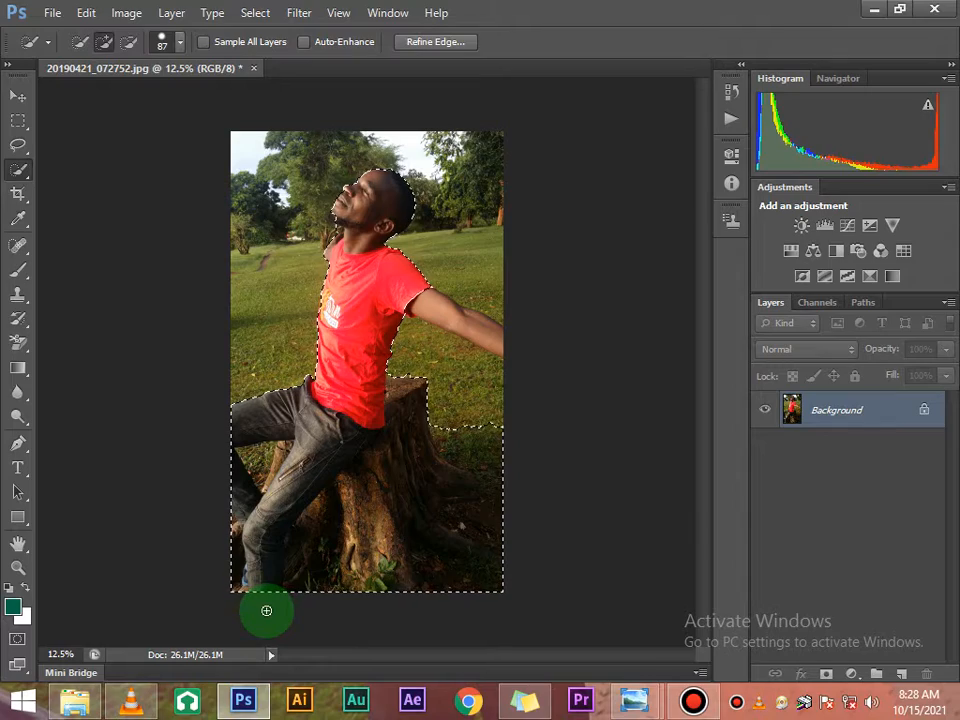
Step: Subtract the patch of grass visible between the man's legs from the selection
scroll(270, 617, up, 3)
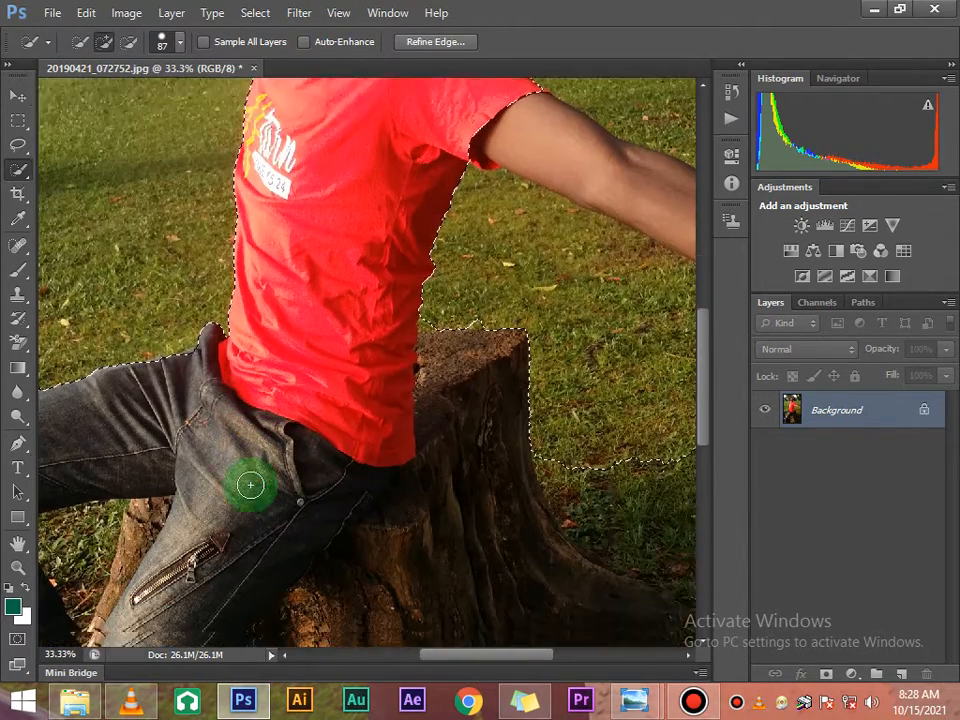
scroll(262, 460, down, 5)
scroll(265, 460, up, 1)
scroll(62, 250, up, 1)
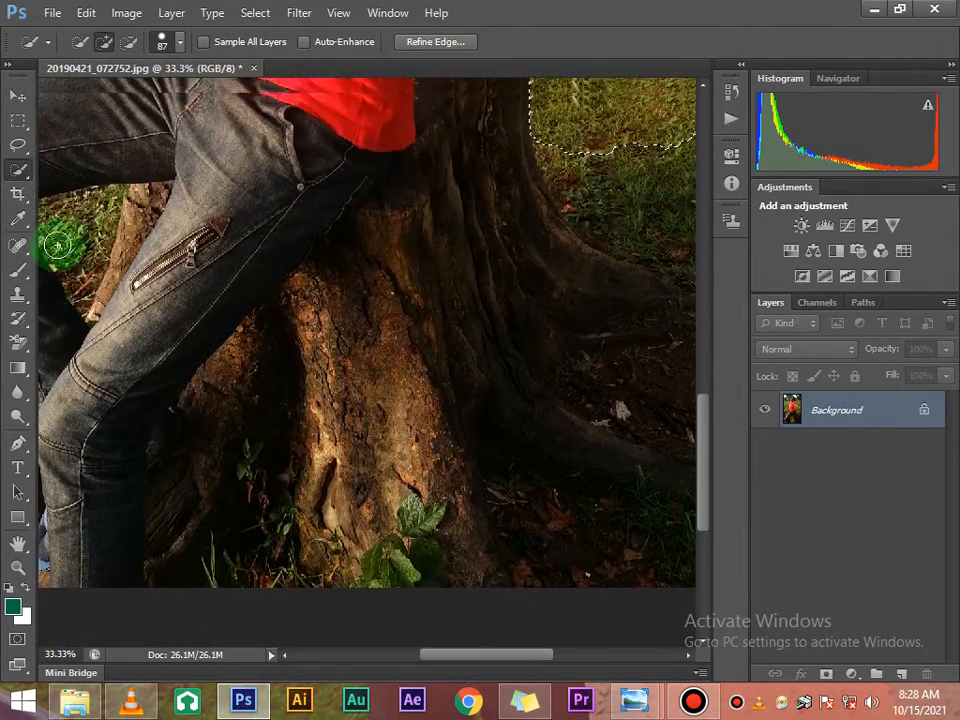
click(283, 656)
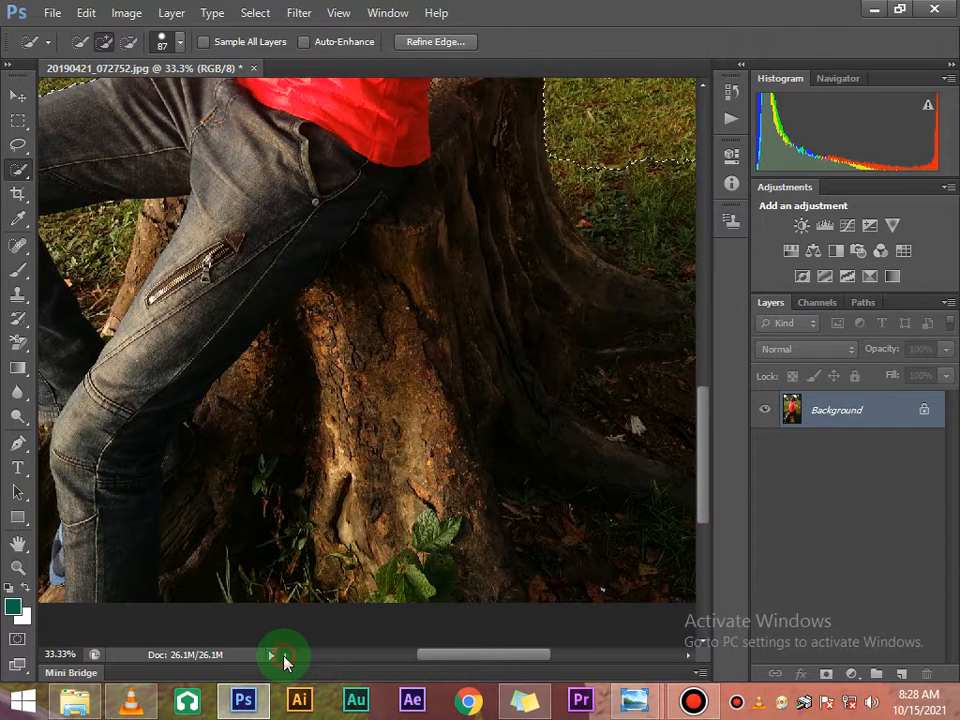
click(283, 656)
click(283, 656)
click(283, 656)
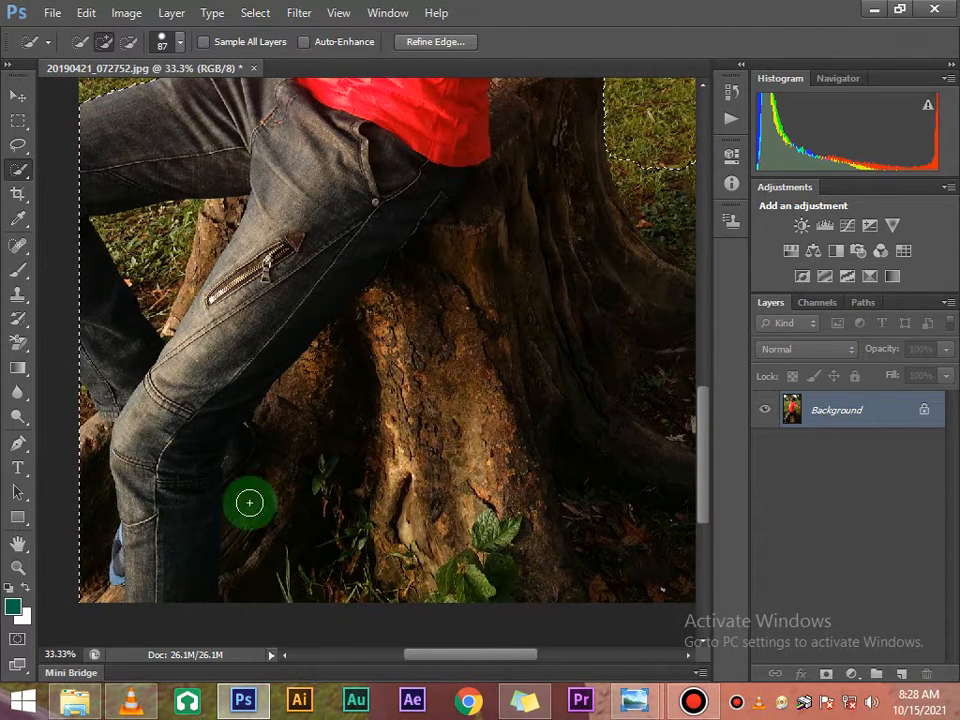
click(129, 41)
mouse_move(143, 240)
mouse_down()
mouse_move(157, 273)
mouse_move(178, 217)
mouse_move(126, 230)
mouse_move(161, 216)
mouse_move(145, 223)
mouse_move(139, 280)
mouse_up()
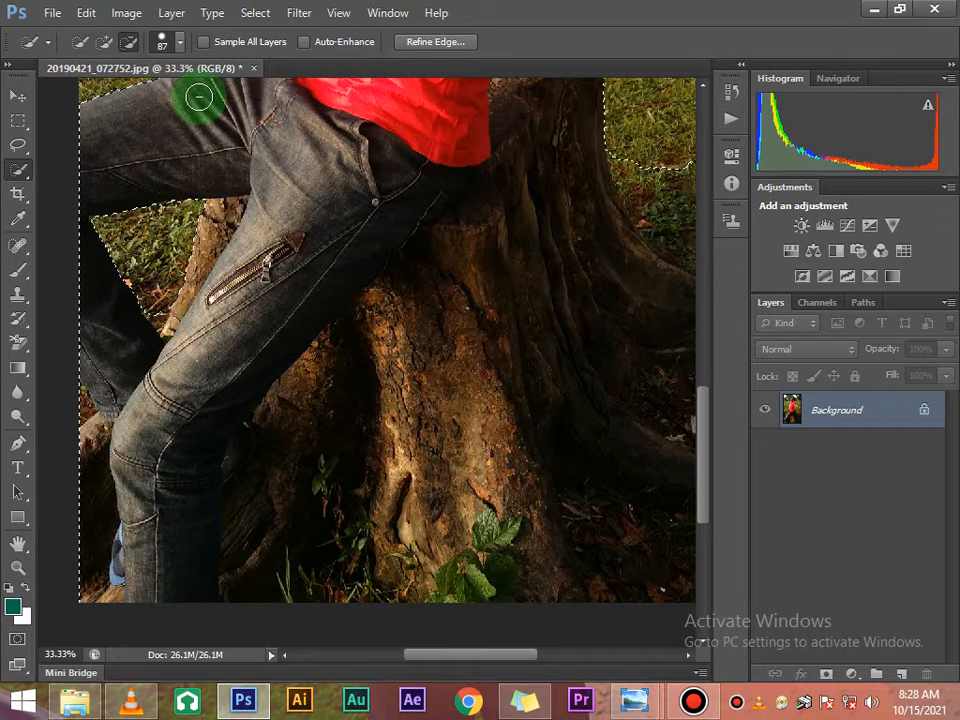
Step: Reduce the selection brush to 27 px and subtract the leftover grass between the legs and below the rear leg at the photo's edge
click(180, 42)
click(91, 104)
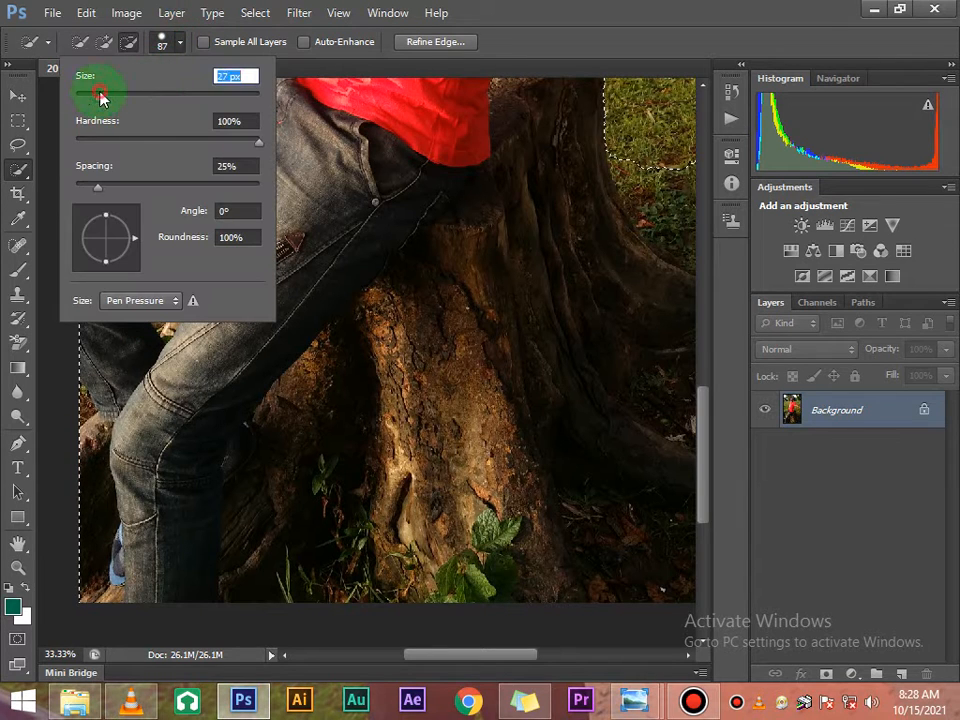
click(134, 206)
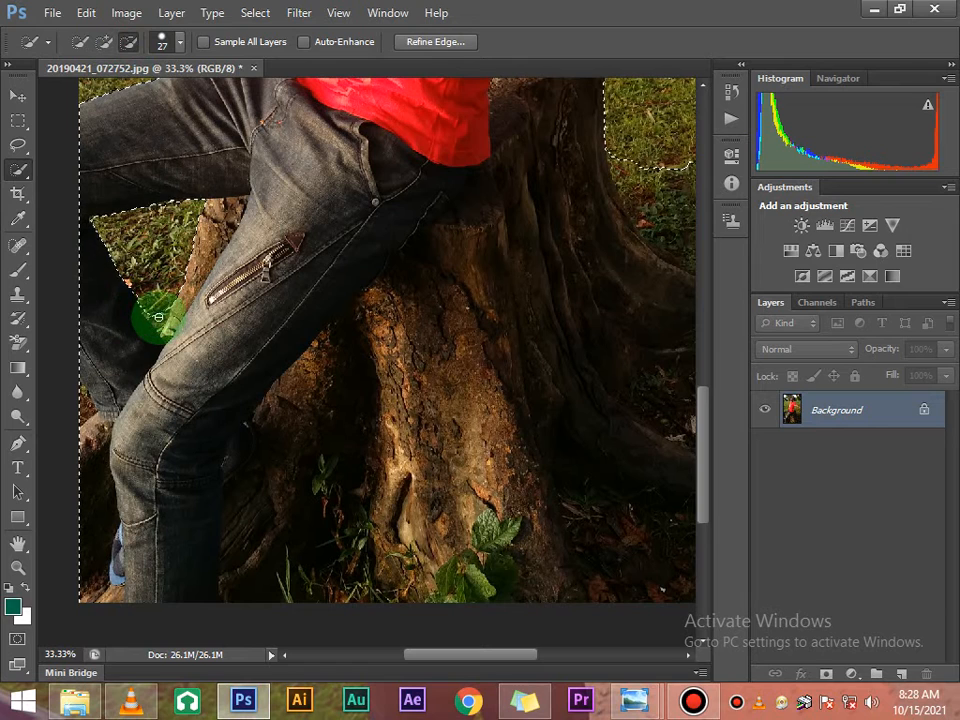
drag(158, 329, 150, 306)
click(101, 398)
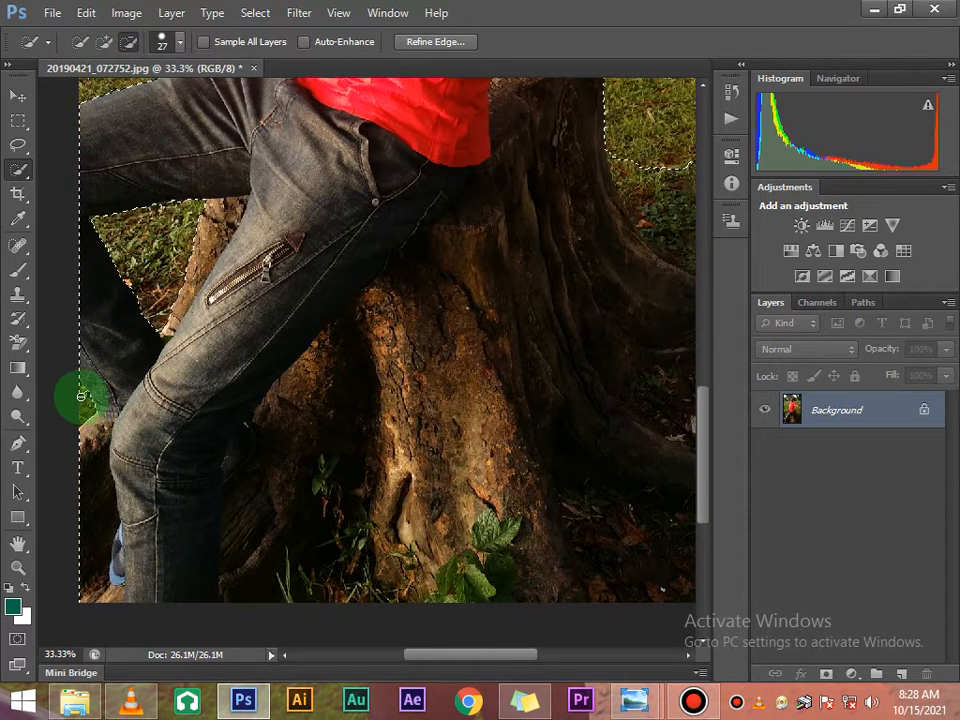
drag(80, 388, 82, 414)
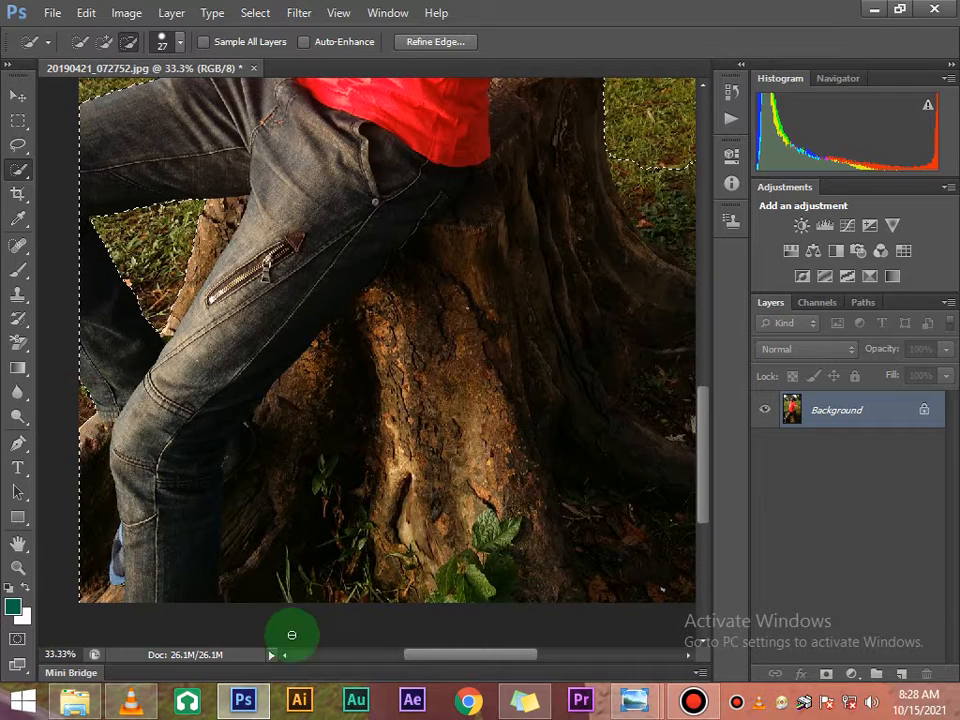
Step: Subtract the grass beside the stump from the selection, following the stump's side and its spreading root
drag(460, 665, 529, 662)
click(304, 174)
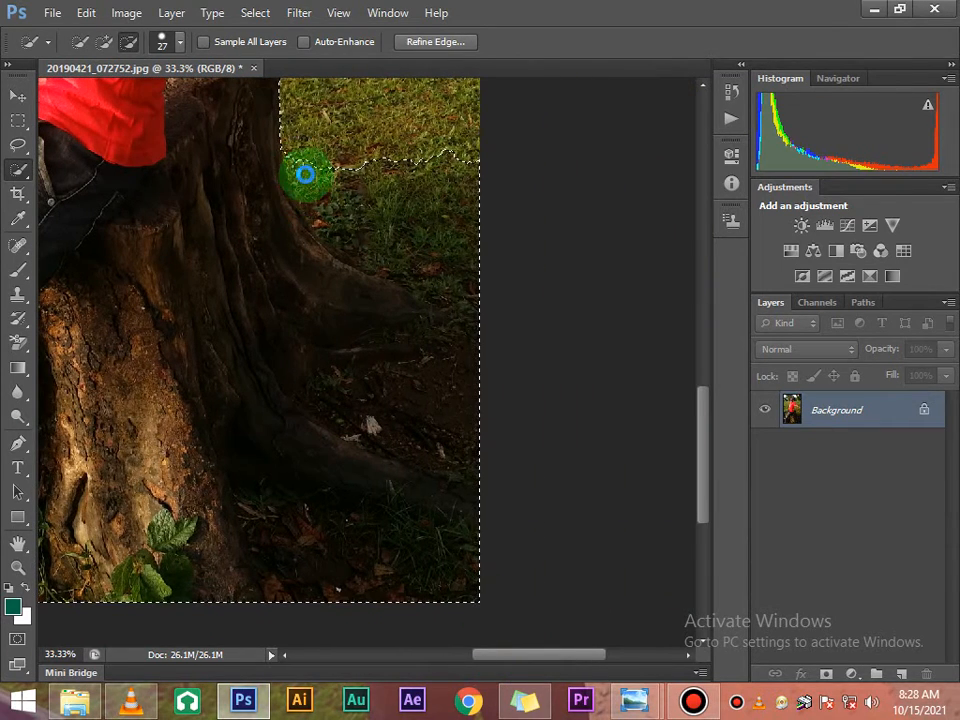
mouse_move(300, 162)
mouse_down()
mouse_move(292, 151)
mouse_move(343, 208)
mouse_move(399, 236)
mouse_move(352, 233)
mouse_move(353, 244)
mouse_move(444, 275)
mouse_up()
Step: Add the missing notch on the stump's top edge to the selection and trim the grass where the stump meets the shirt
scroll(435, 250, up, 6)
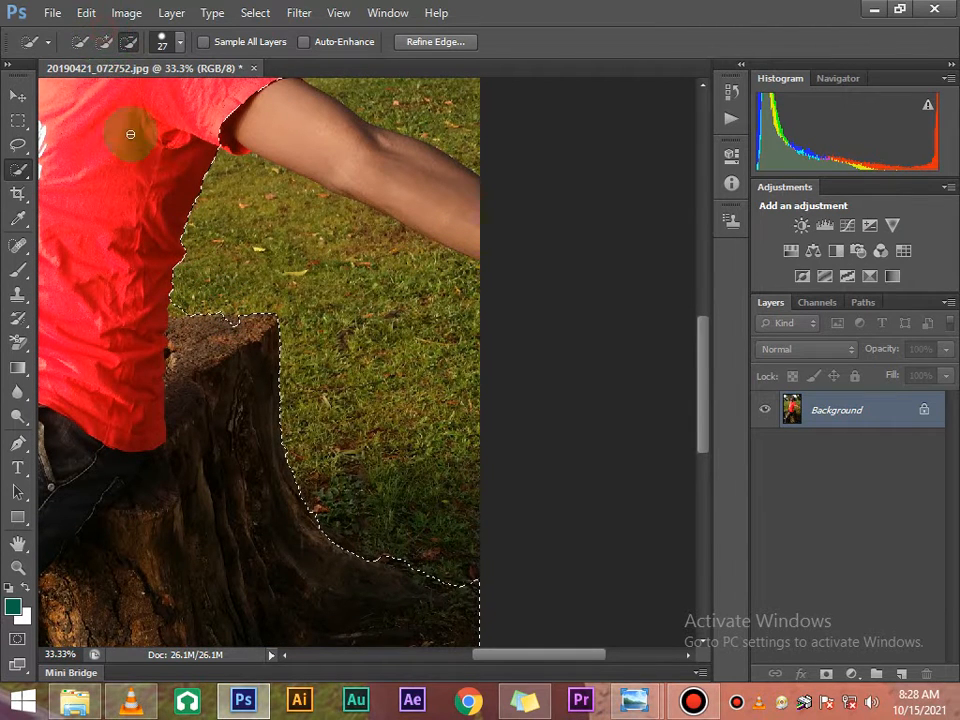
click(104, 41)
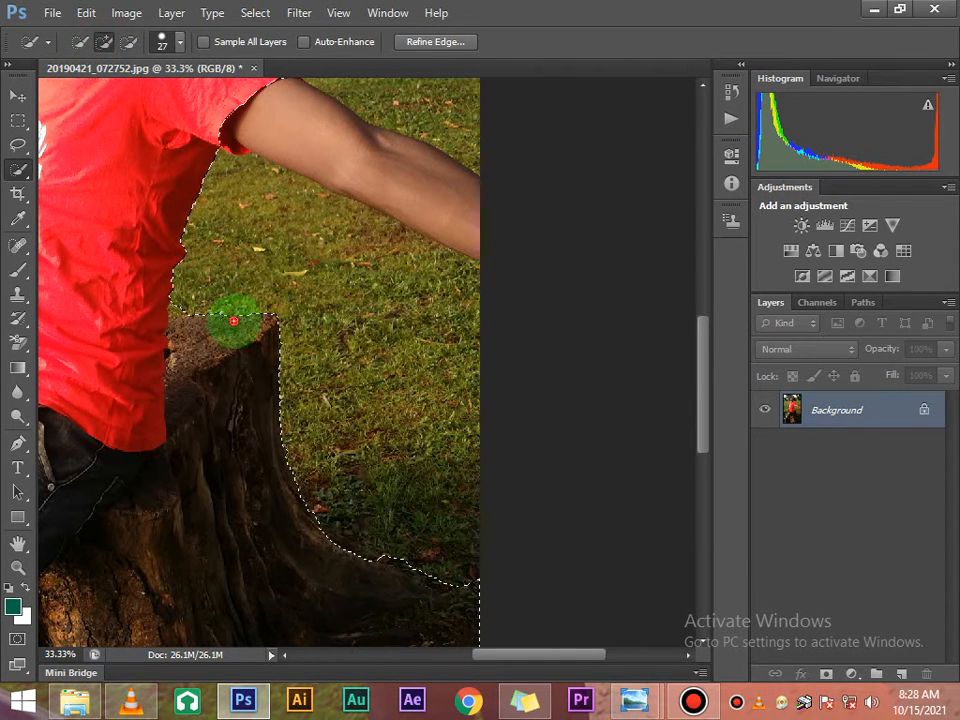
click(128, 41)
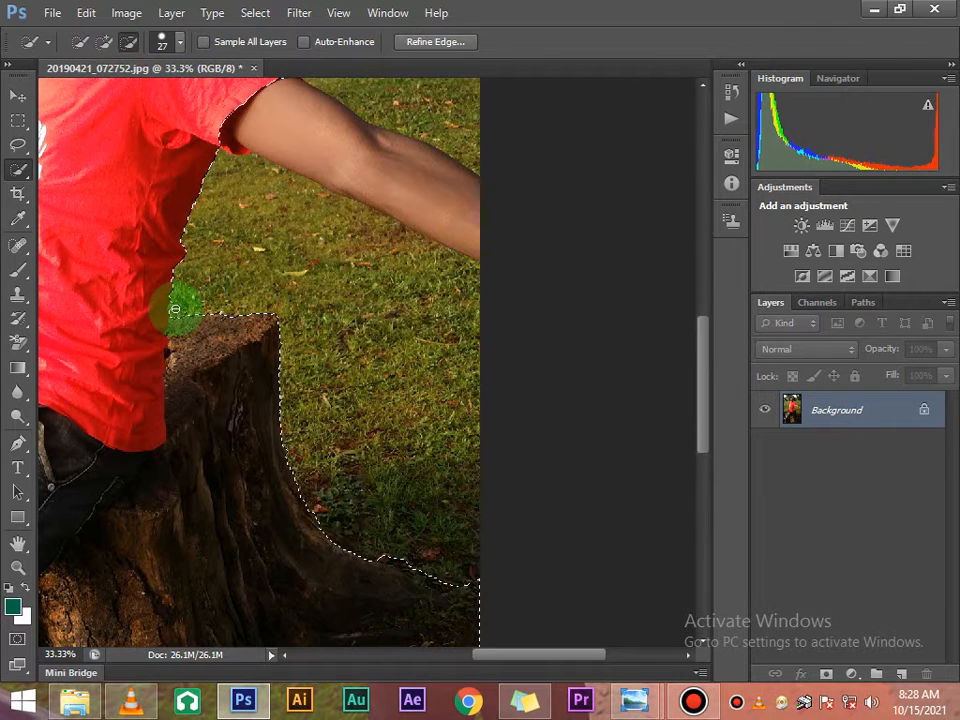
Step: Add the man's outstretched arm to the selection, from the shirt sleeve to the edge of the photo
scroll(220, 258, up, 4)
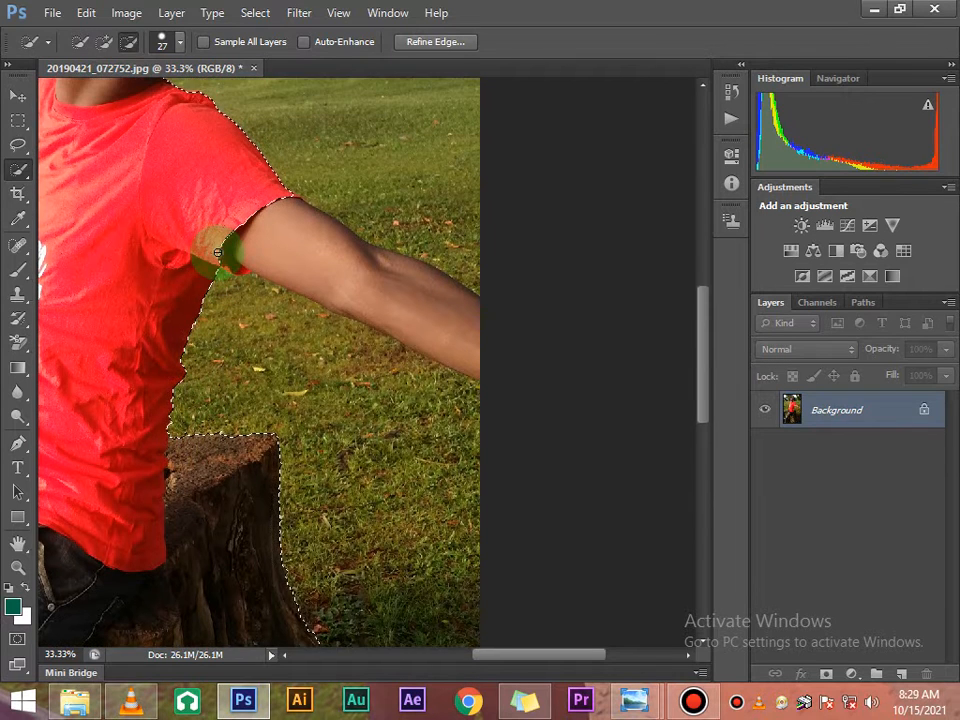
click(104, 41)
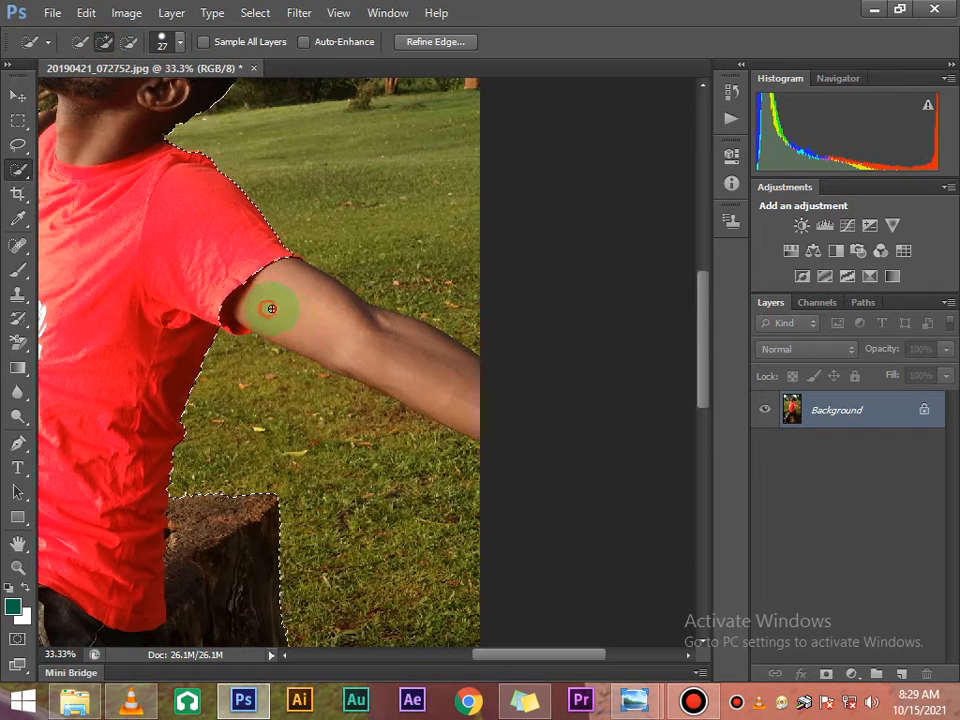
drag(229, 271, 278, 304)
drag(339, 323, 449, 372)
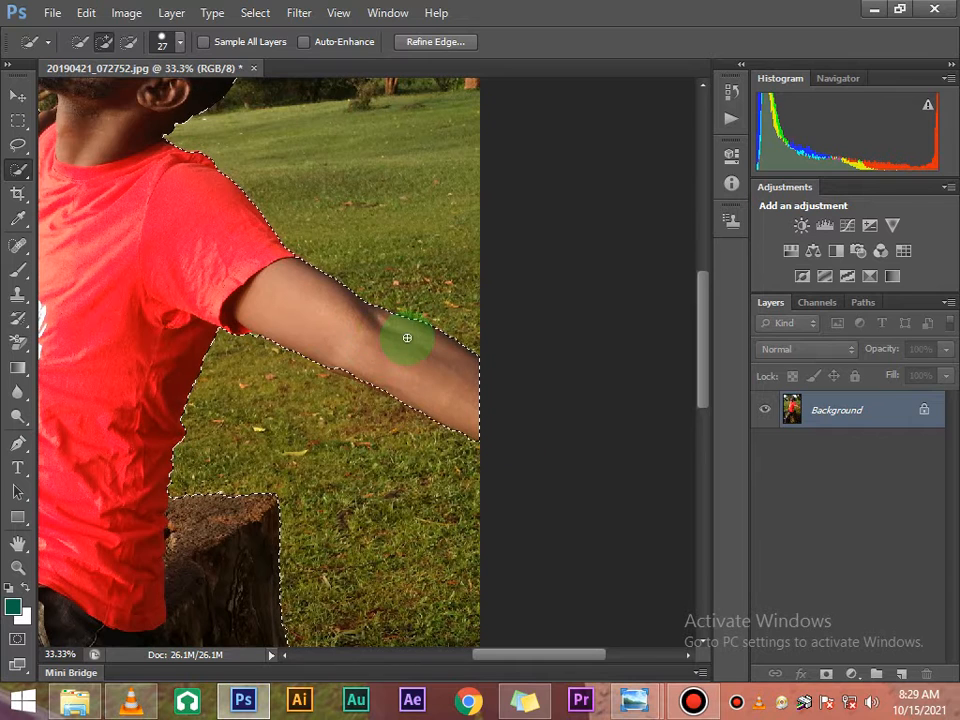
click(341, 368)
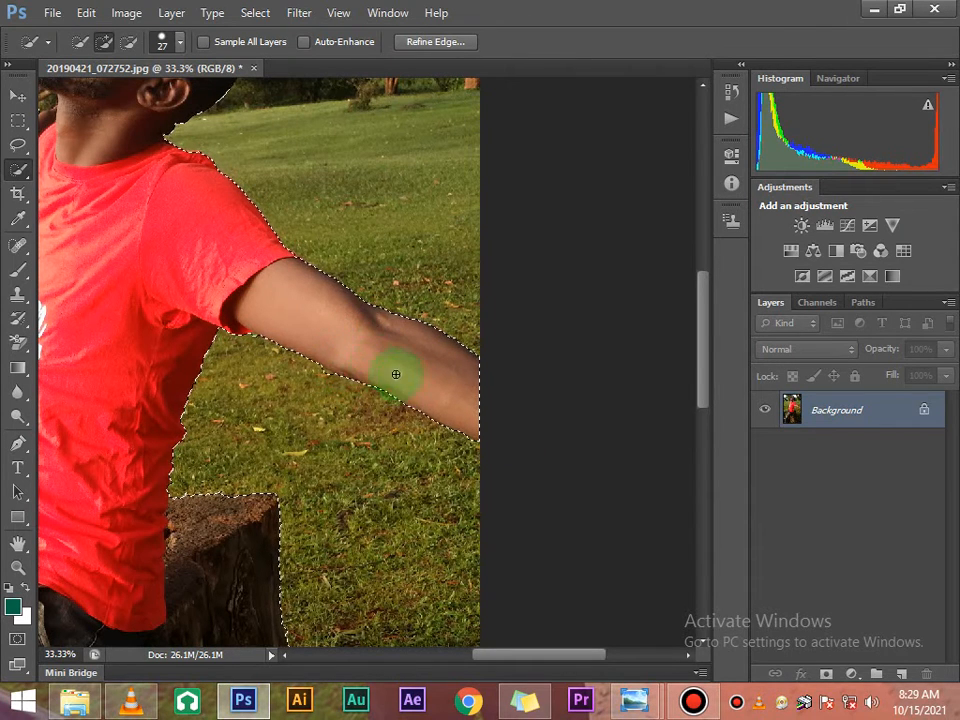
Step: Subtract the grass and fallen leaf caught along the underside of the arm near the elbow, working at 200% zoom
click(127, 43)
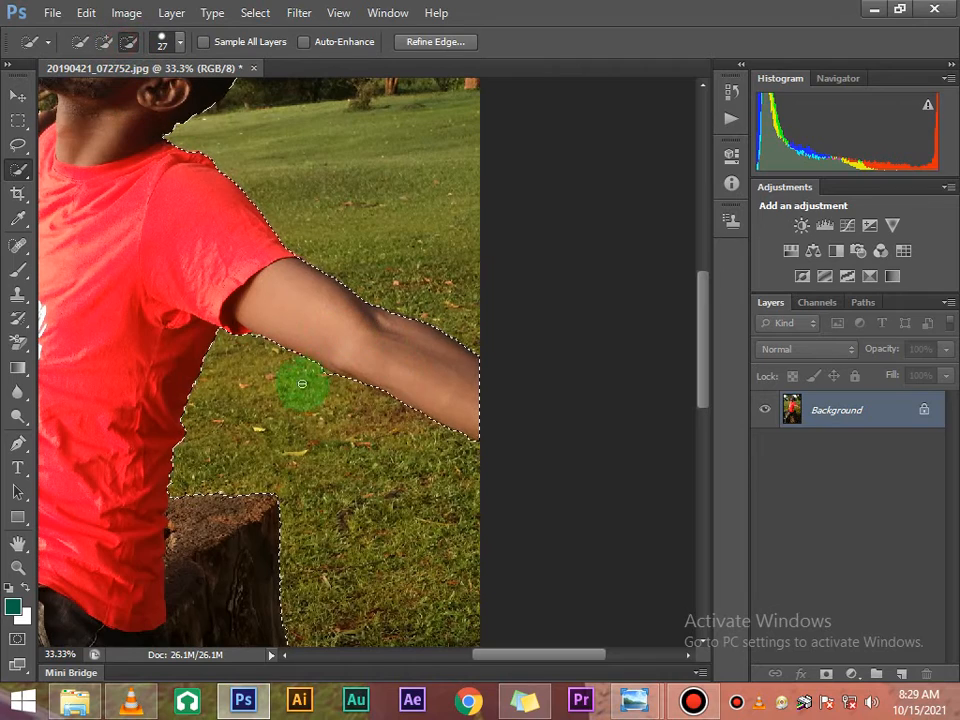
key(ctrl+plus)
key(ctrl+plus)
key(ctrl+plus)
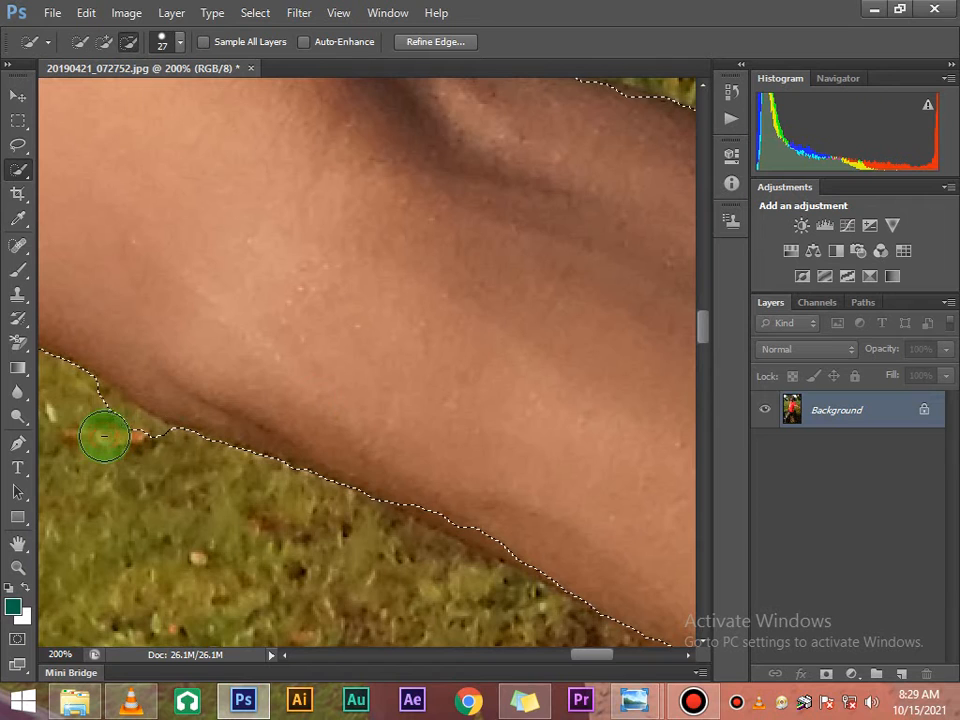
click(134, 443)
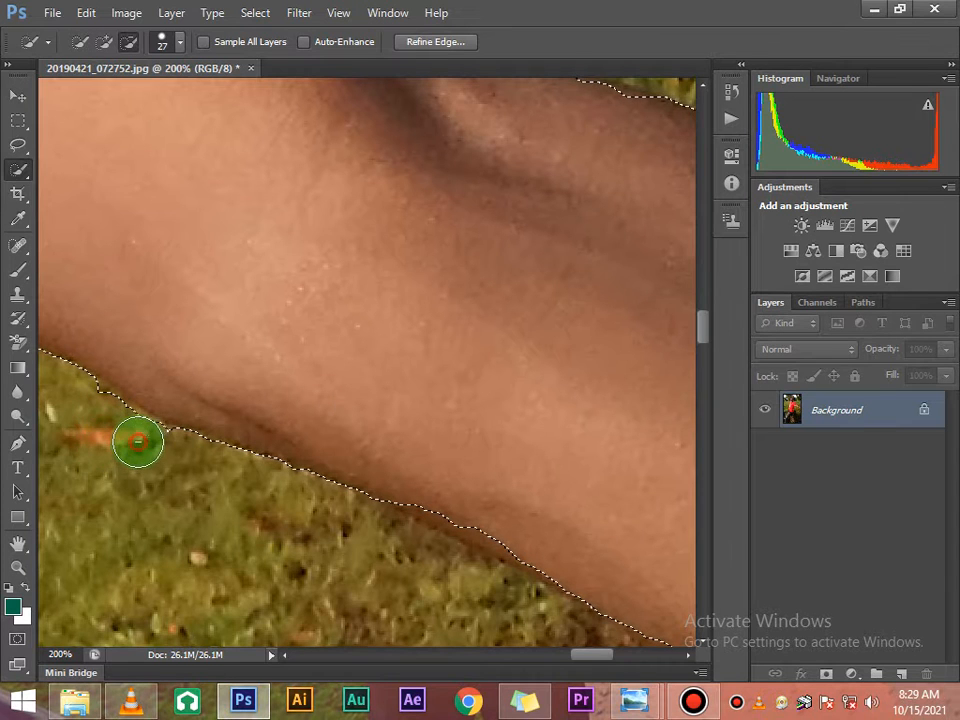
click(152, 452)
click(162, 454)
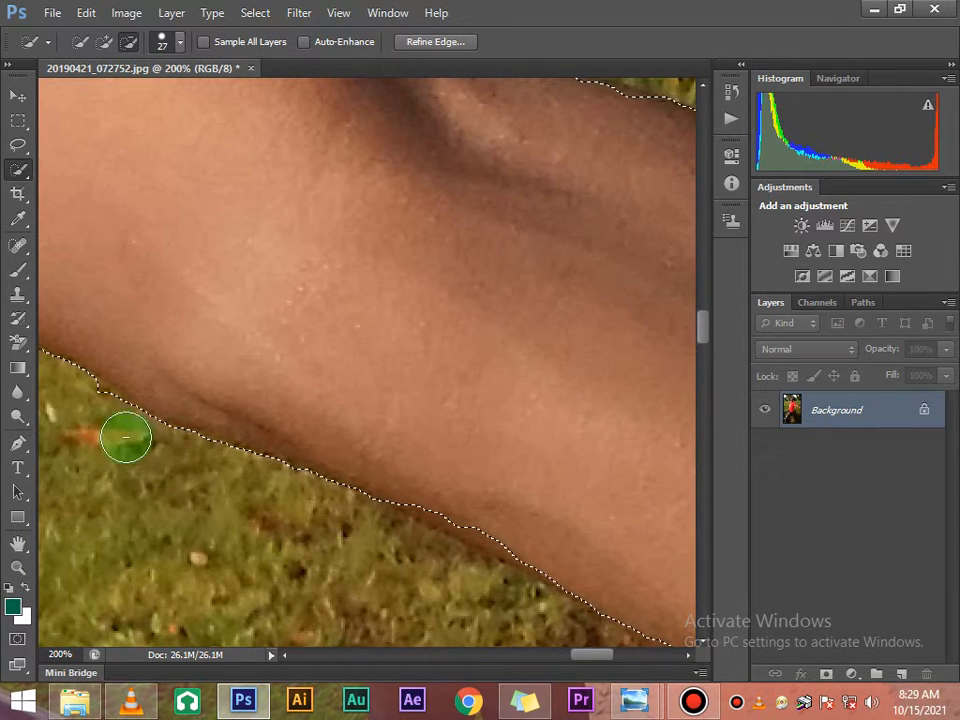
click(89, 405)
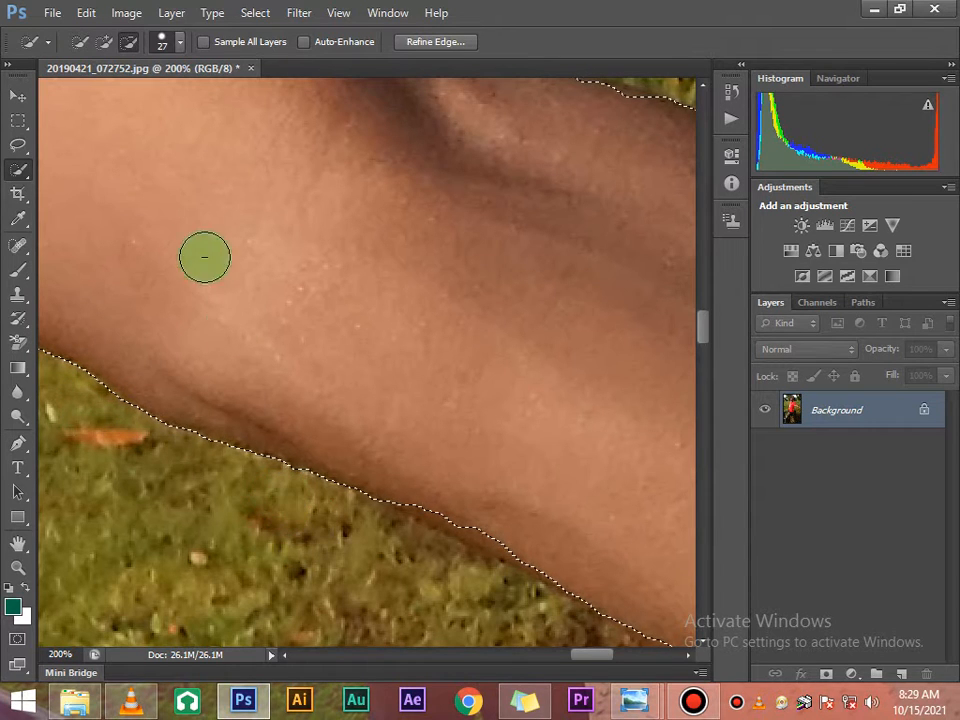
Step: Add the missed skin along the forearm's underside to the selection and subtract the grass that spills in with it
click(104, 41)
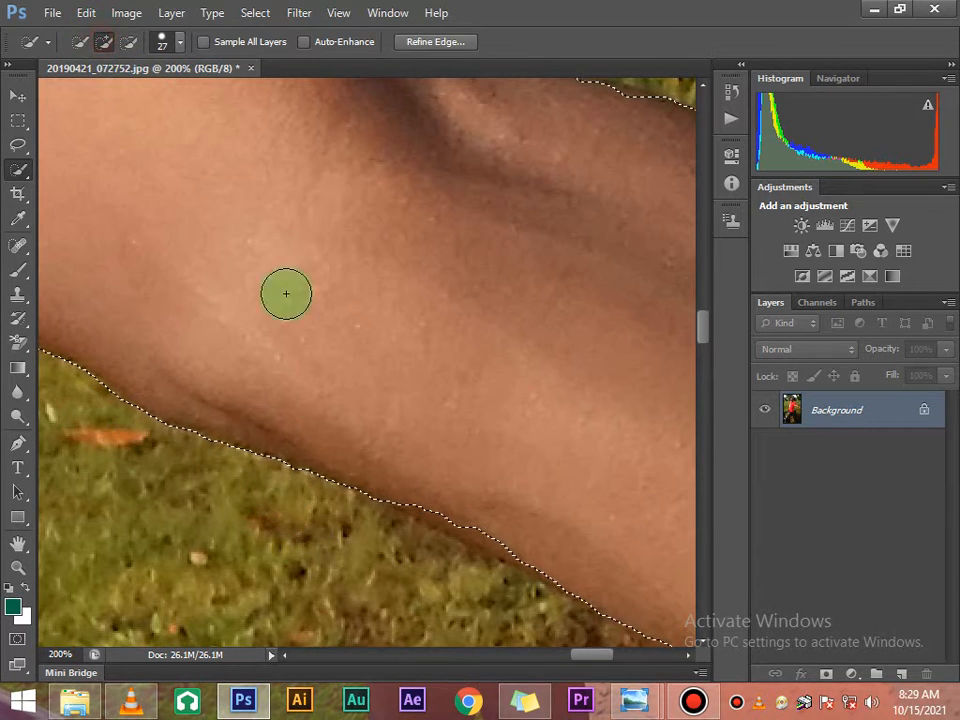
click(428, 493)
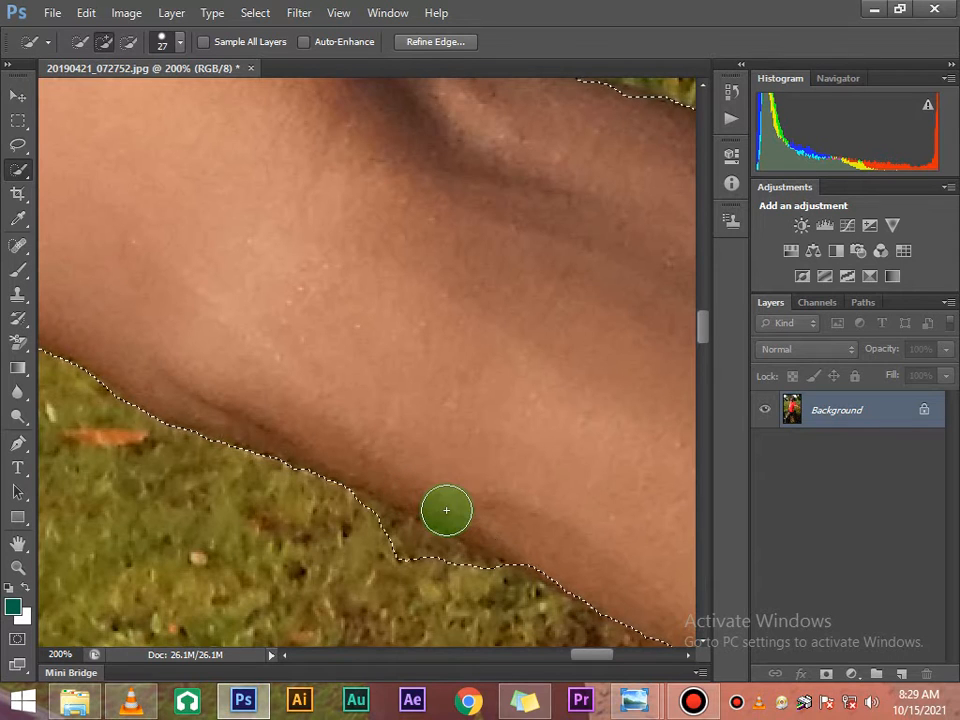
click(128, 41)
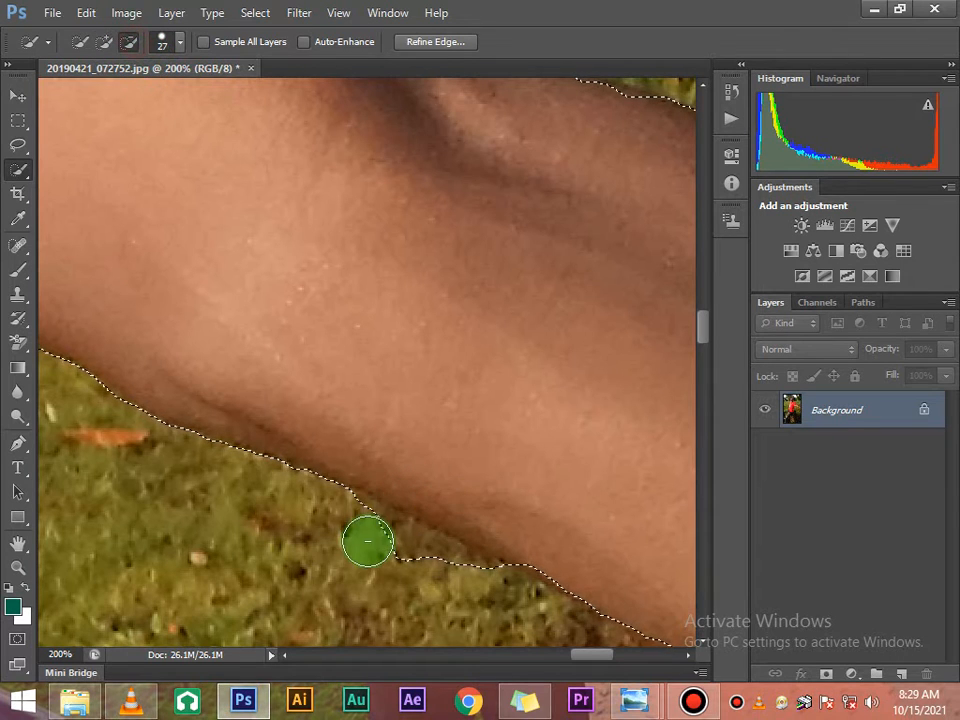
click(401, 559)
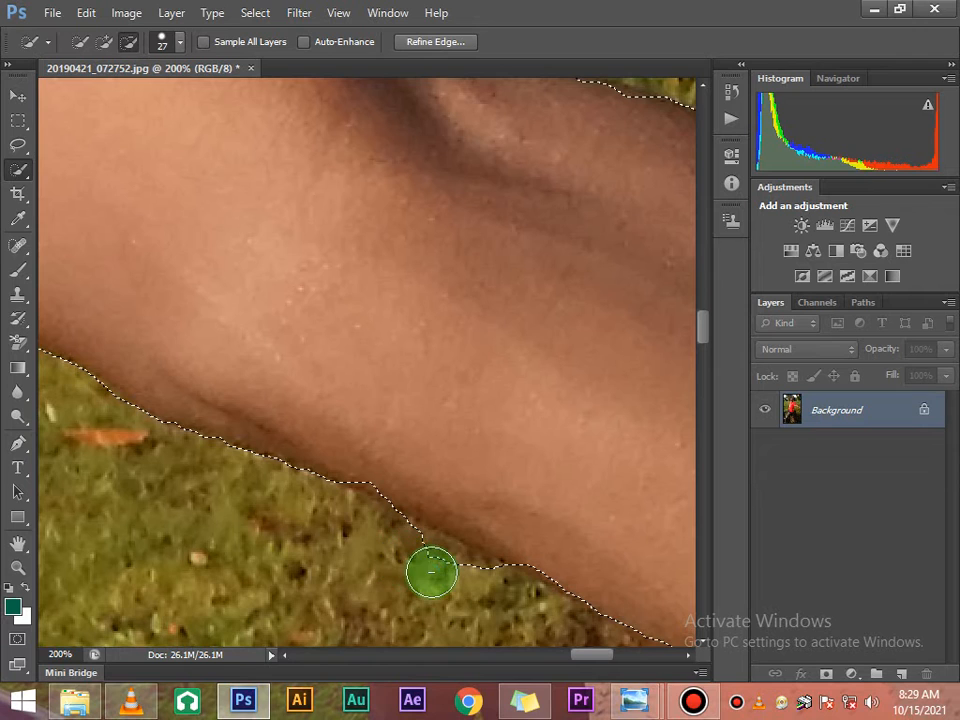
click(437, 572)
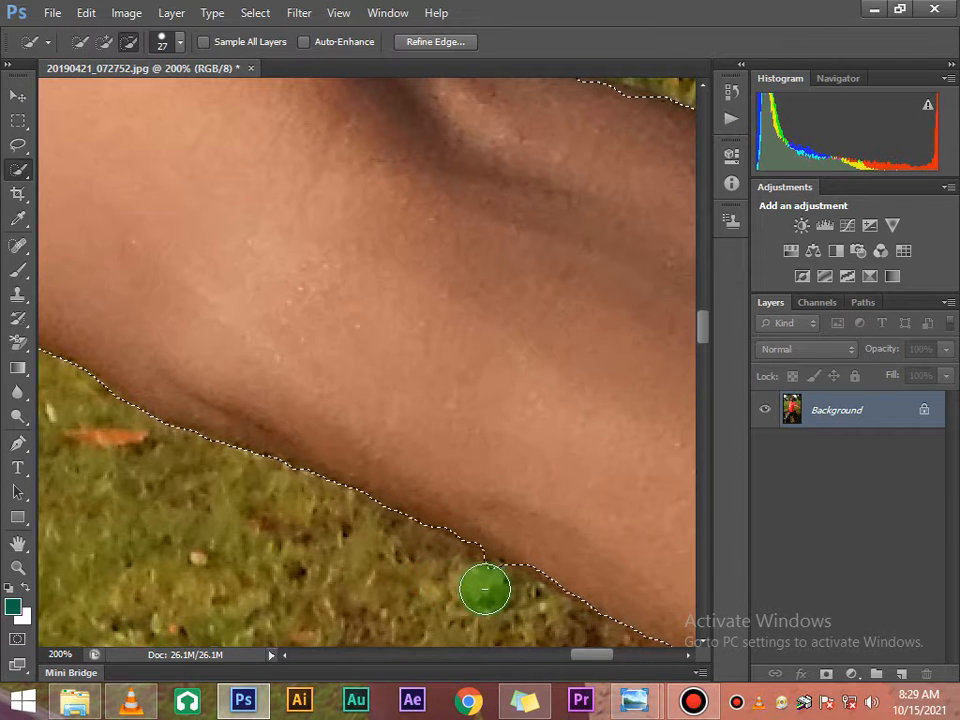
click(491, 577)
scroll(499, 461, up, 10)
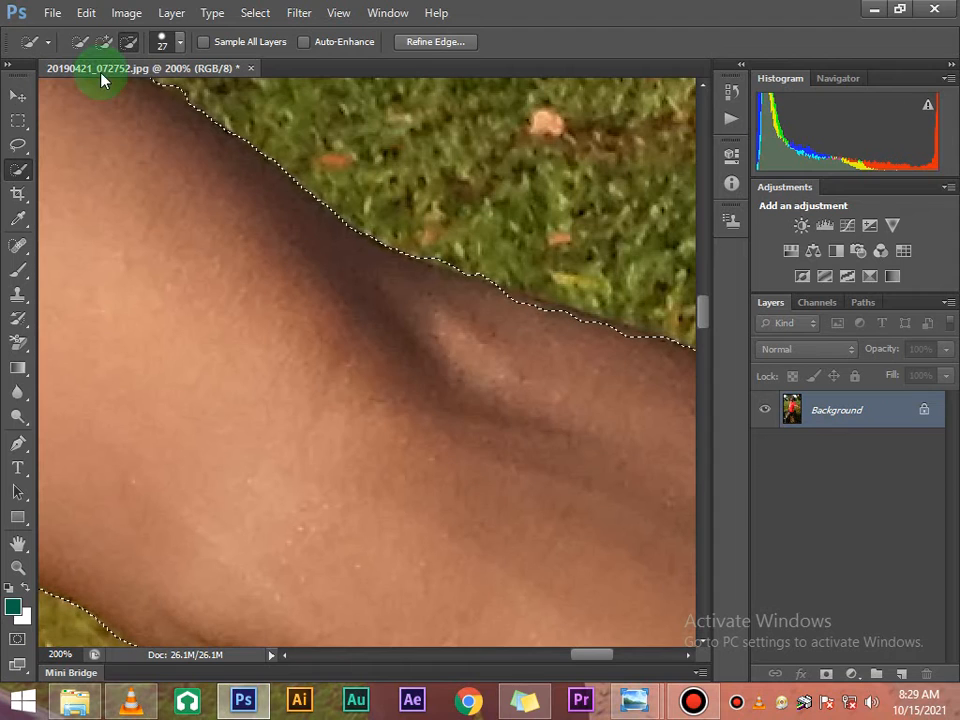
Step: Add the missed skin along the arm's upper edge to the selection and subtract the small grass bump near the upper arm
click(104, 42)
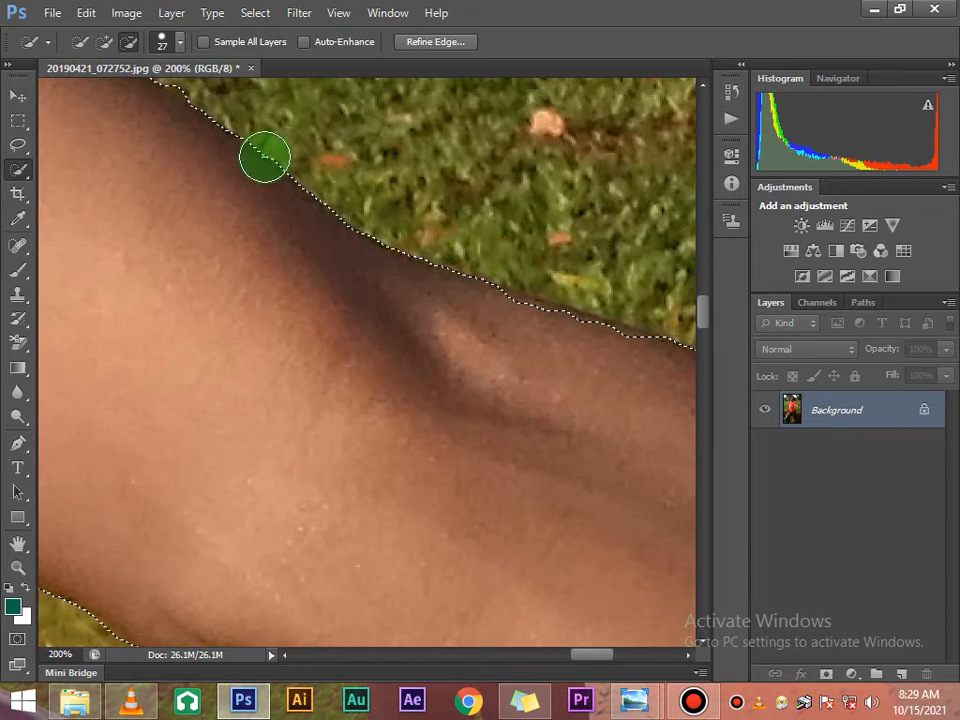
click(106, 43)
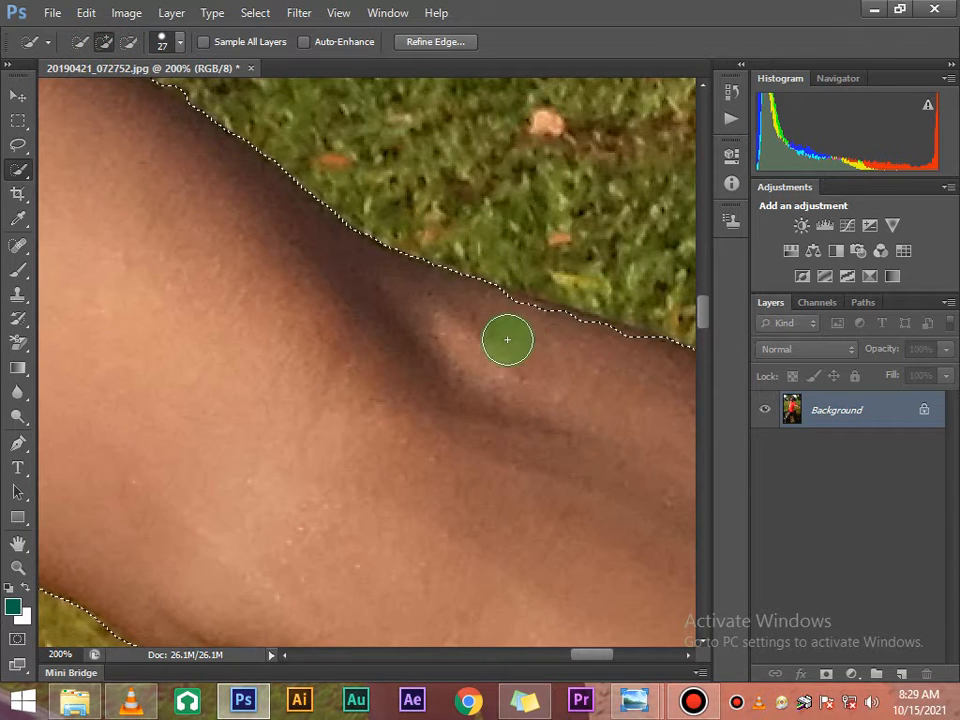
drag(513, 324, 538, 330)
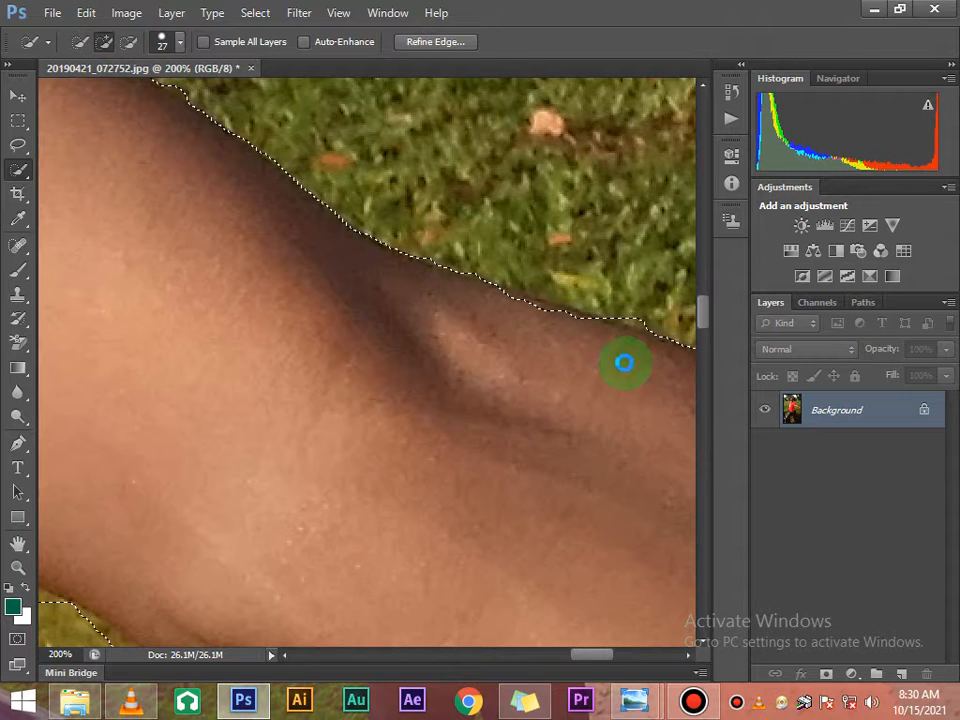
scroll(411, 362, up, 3)
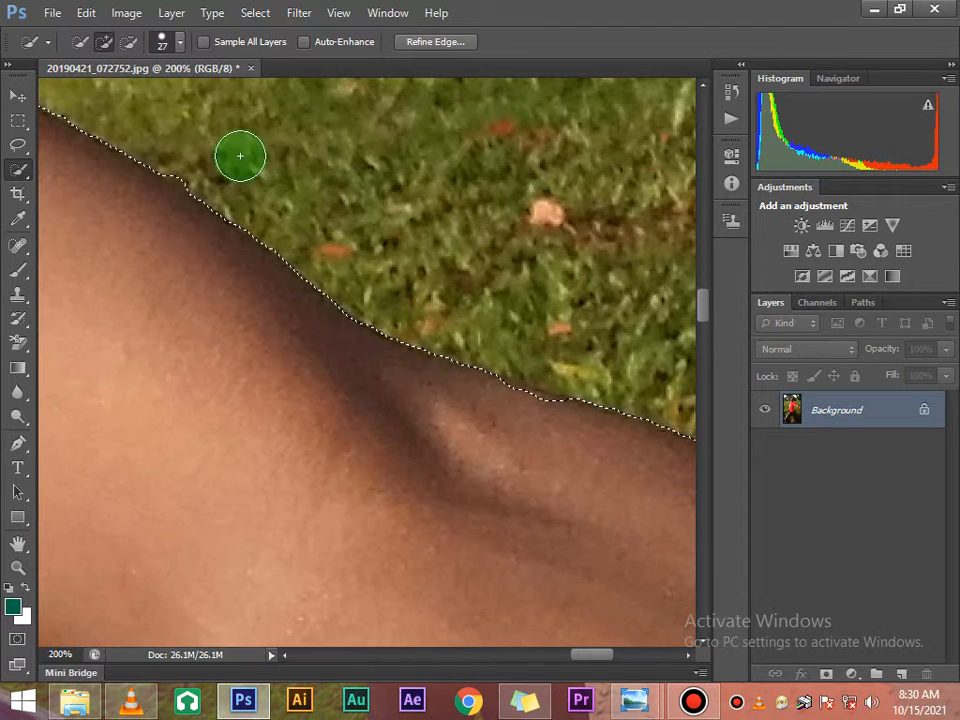
click(128, 42)
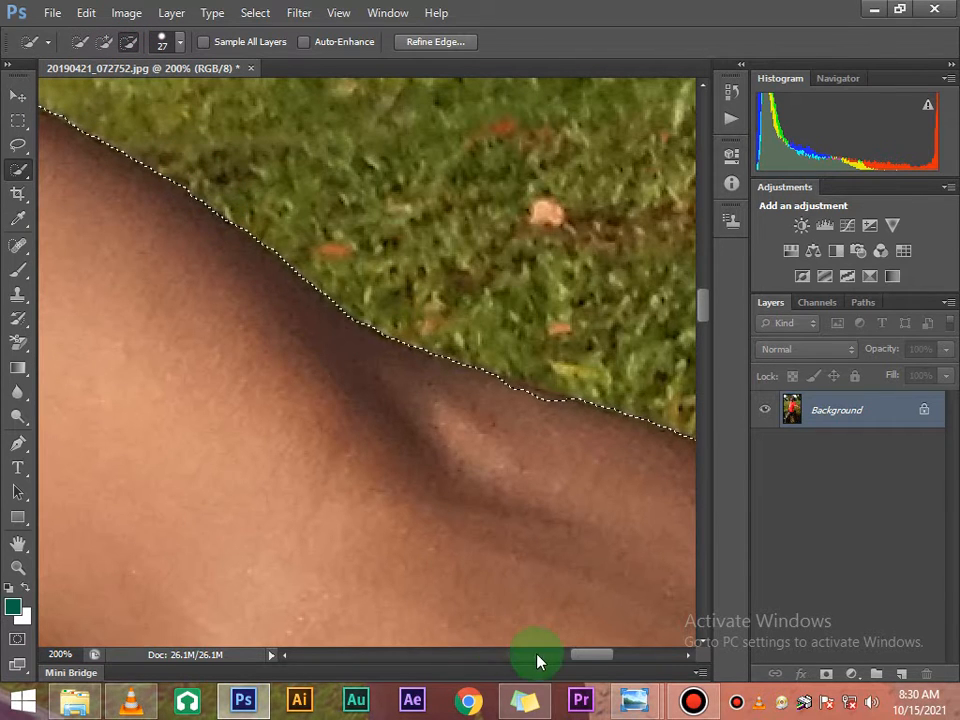
Step: Add the missing chin beard to the selection and subtract the background caught between the beard, neck and far shoulder
drag(582, 656, 545, 656)
scroll(482, 310, up, 6)
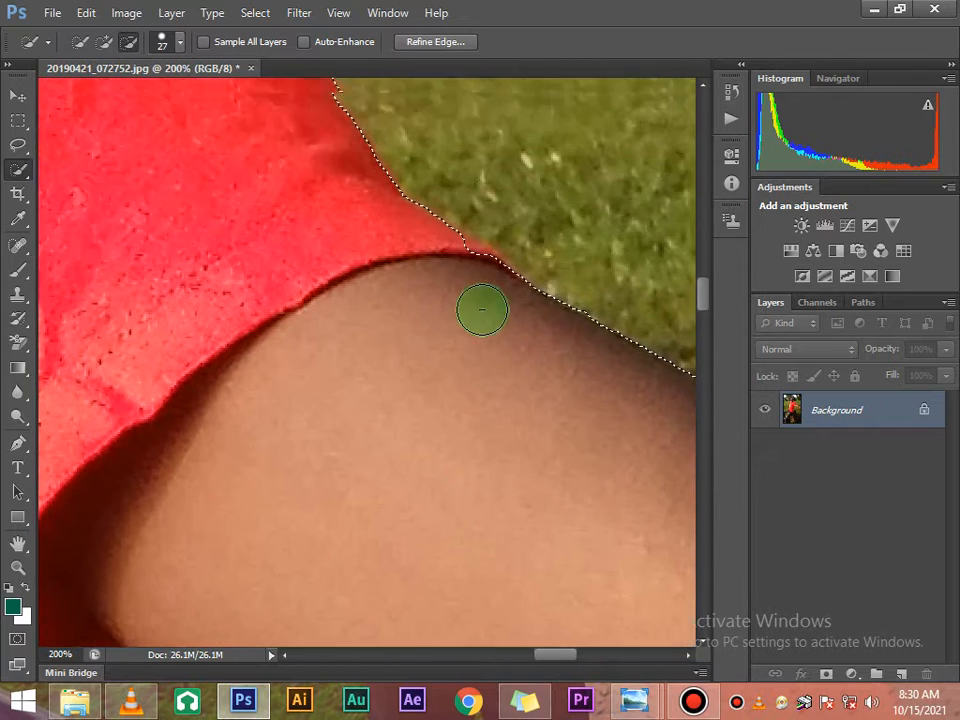
key(ctrl+minus)
key(ctrl+minus)
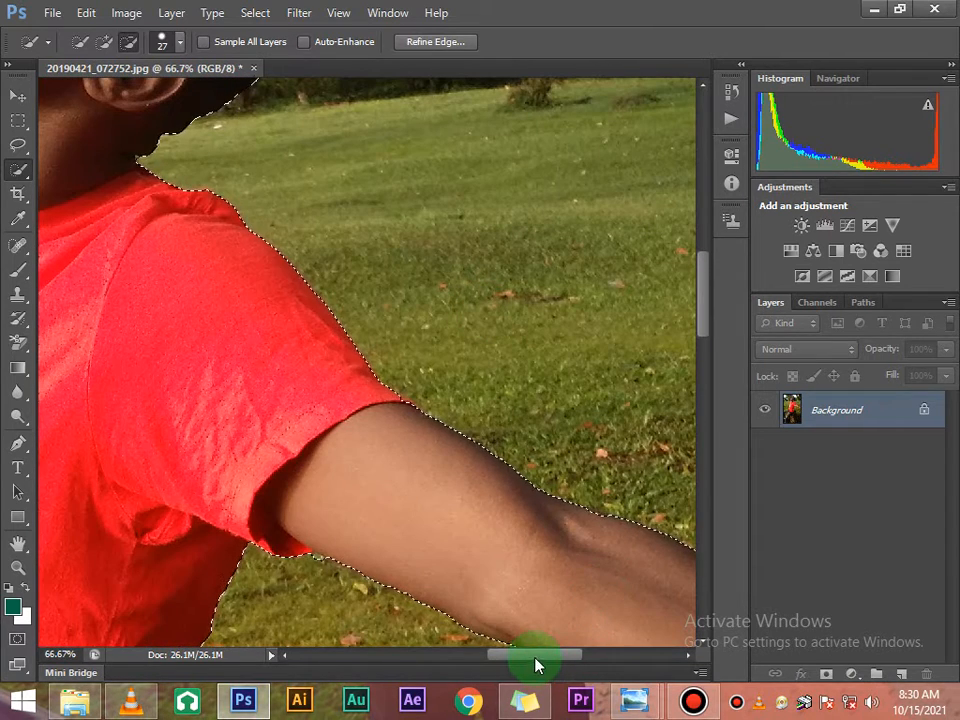
drag(536, 657, 495, 657)
scroll(489, 396, up, 10)
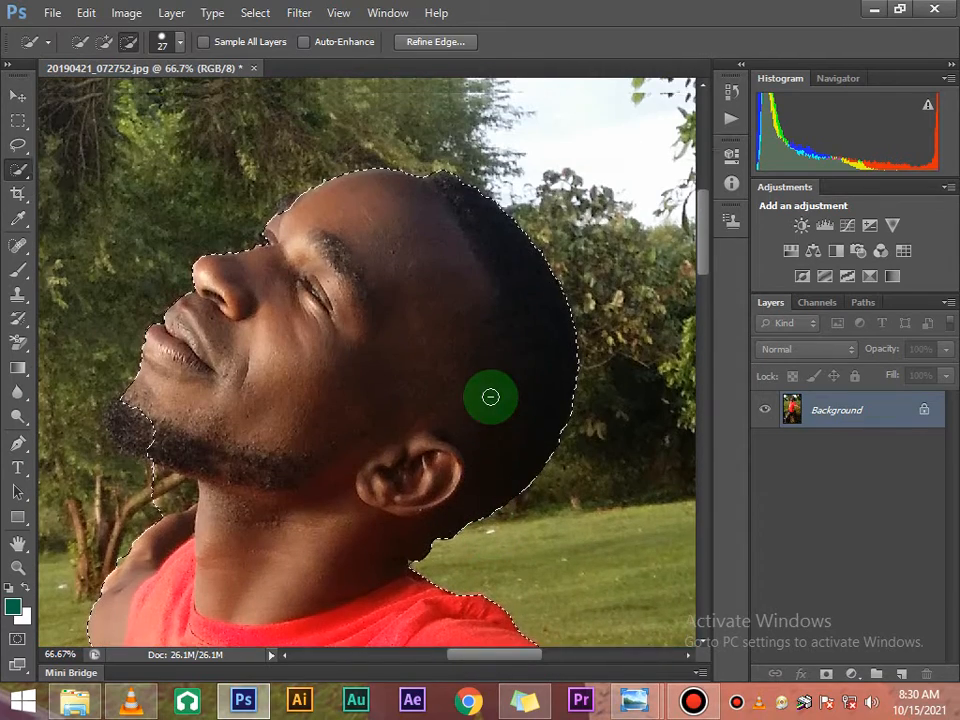
scroll(336, 283, down, 1)
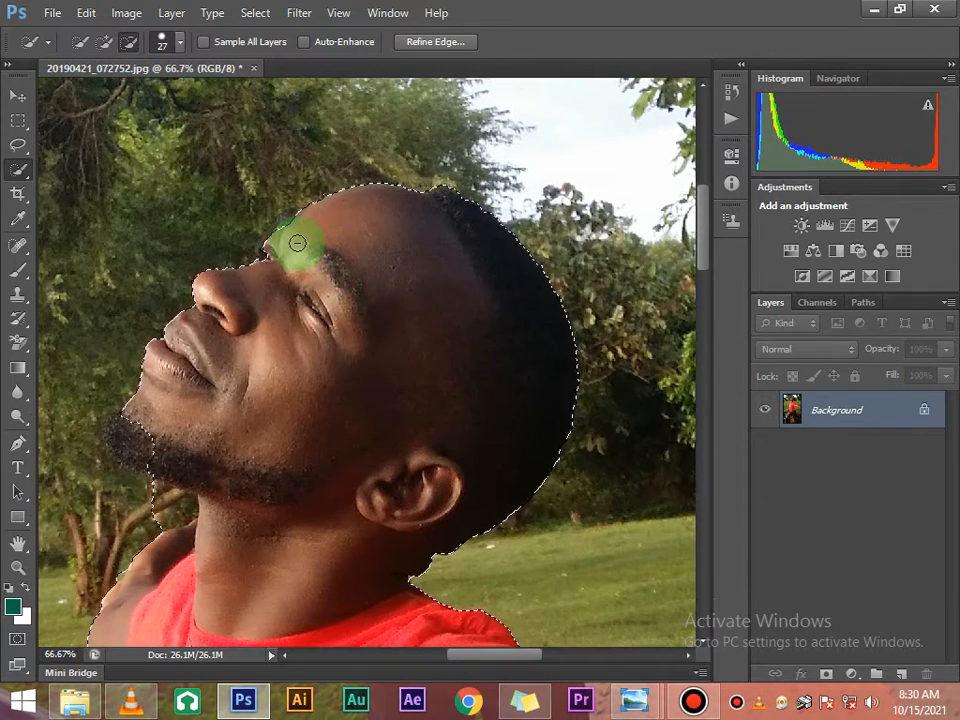
click(104, 42)
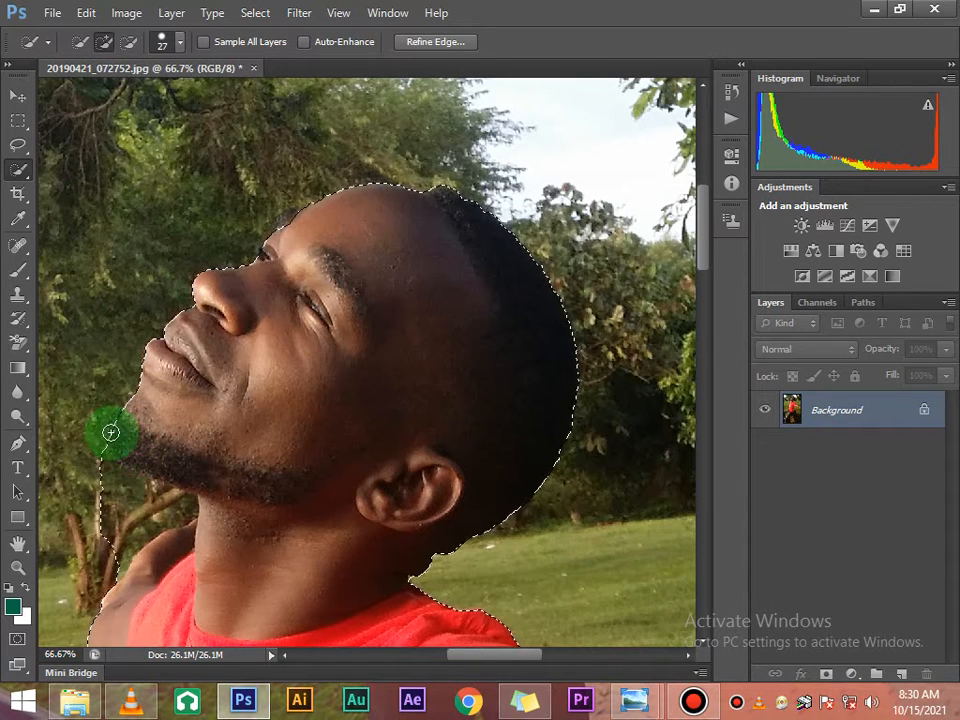
click(128, 42)
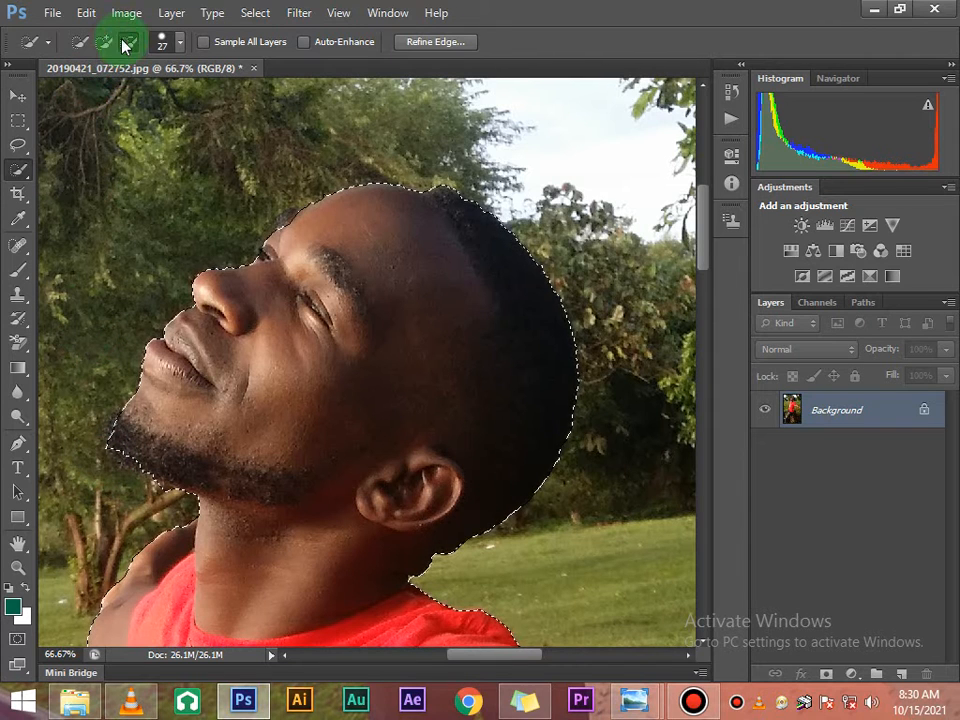
click(122, 416)
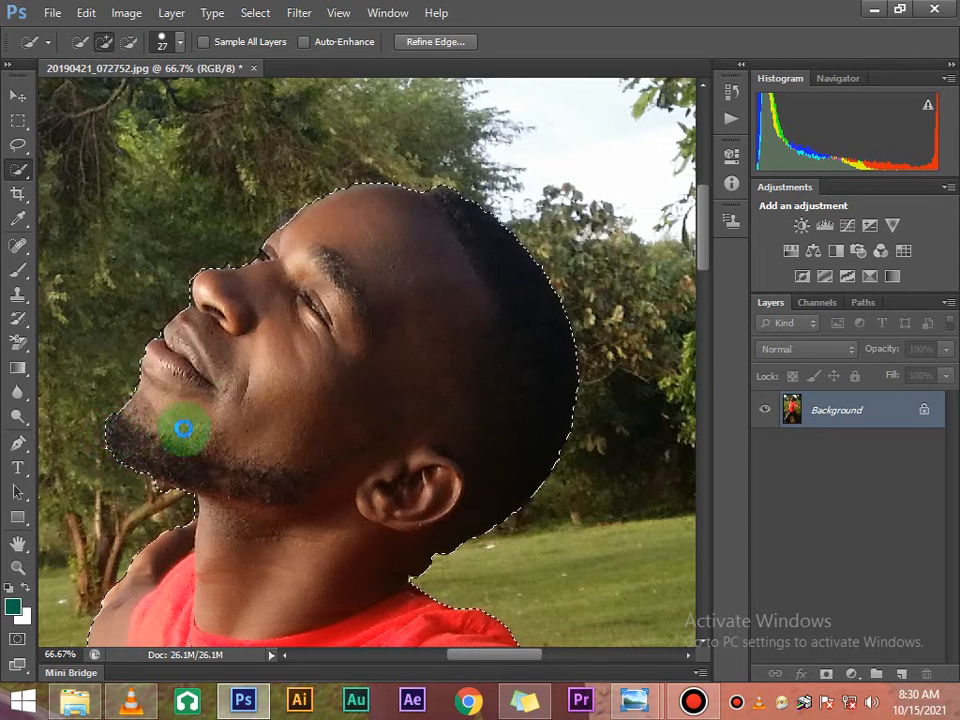
scroll(290, 430, down, 3)
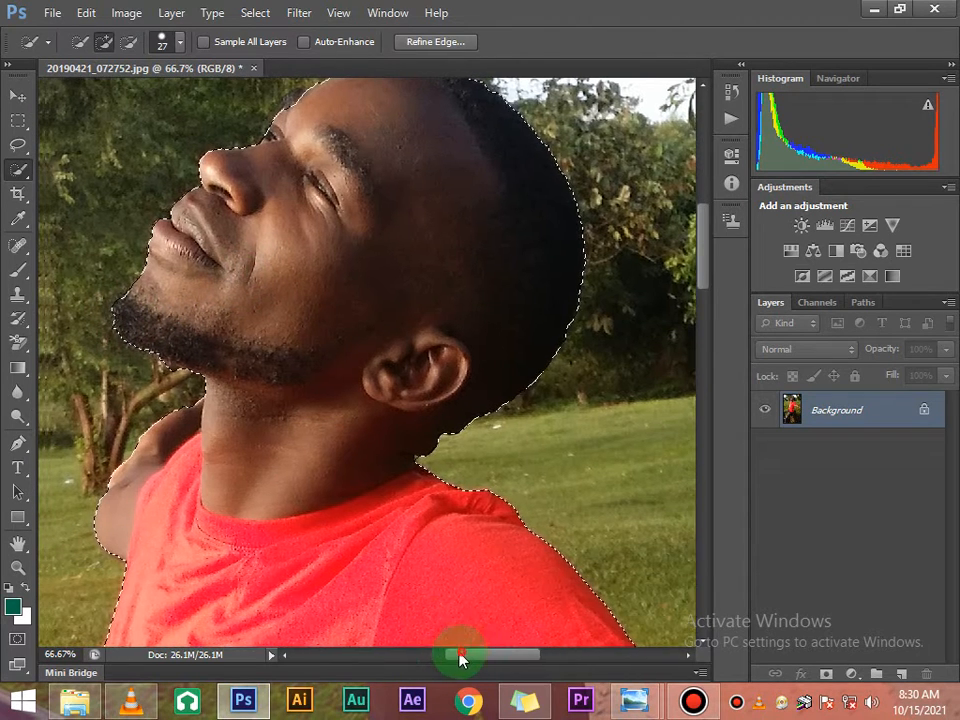
drag(460, 658, 439, 657)
scroll(445, 389, down, 5)
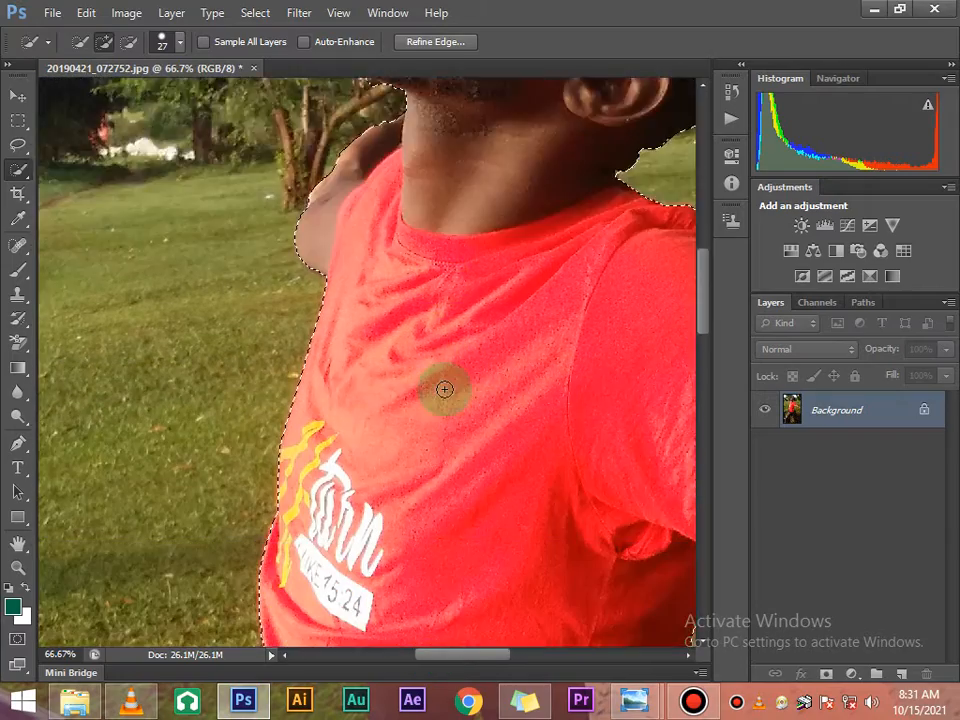
scroll(445, 389, down, 10)
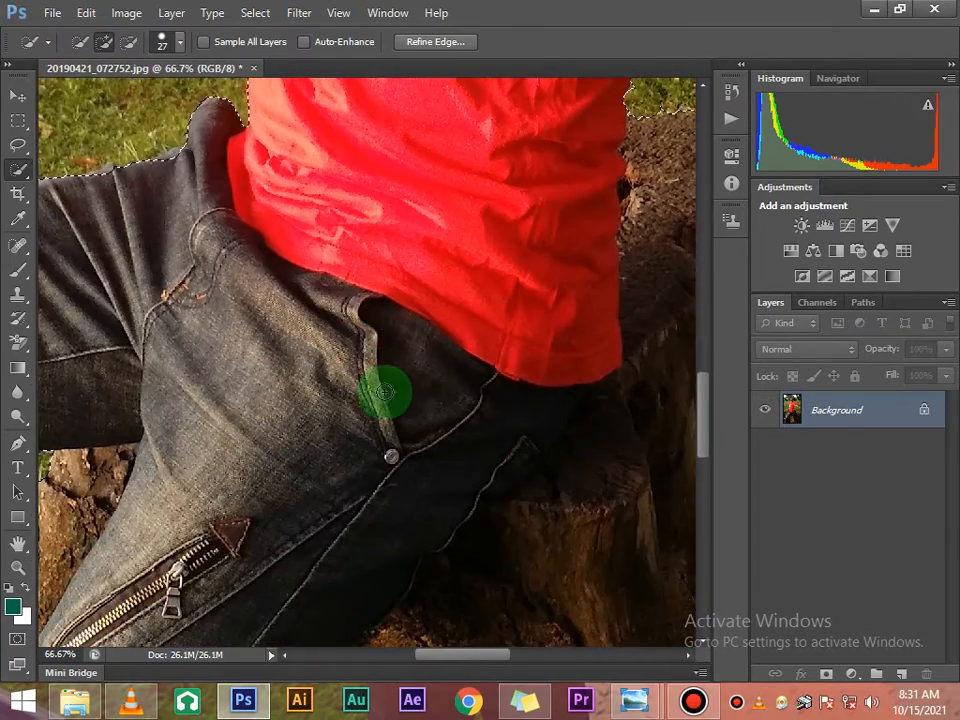
scroll(388, 398, down, 4)
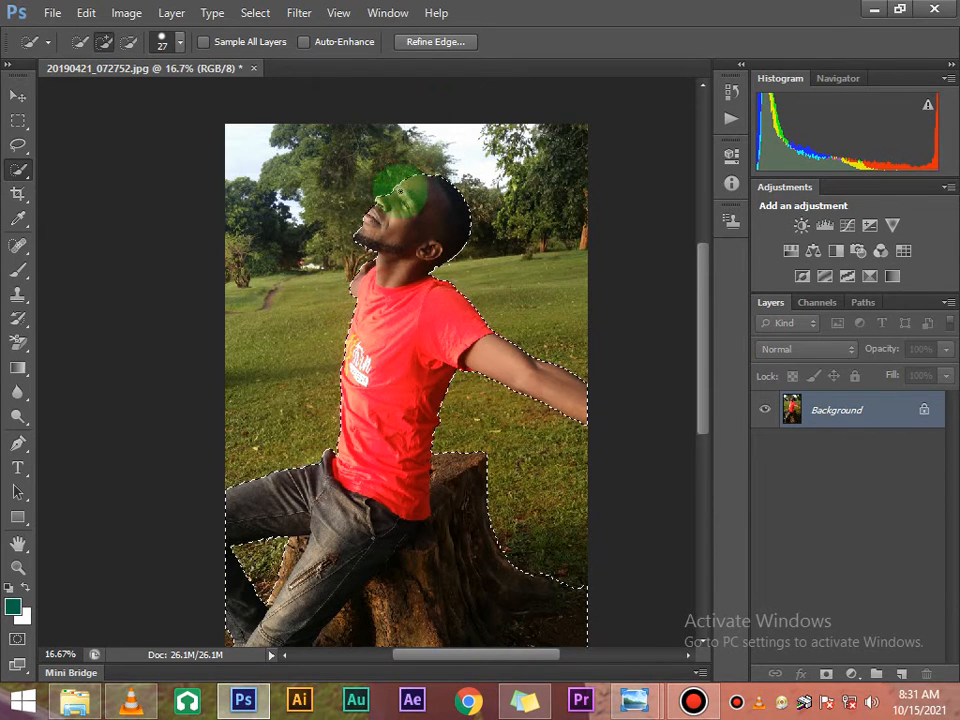
click(255, 12)
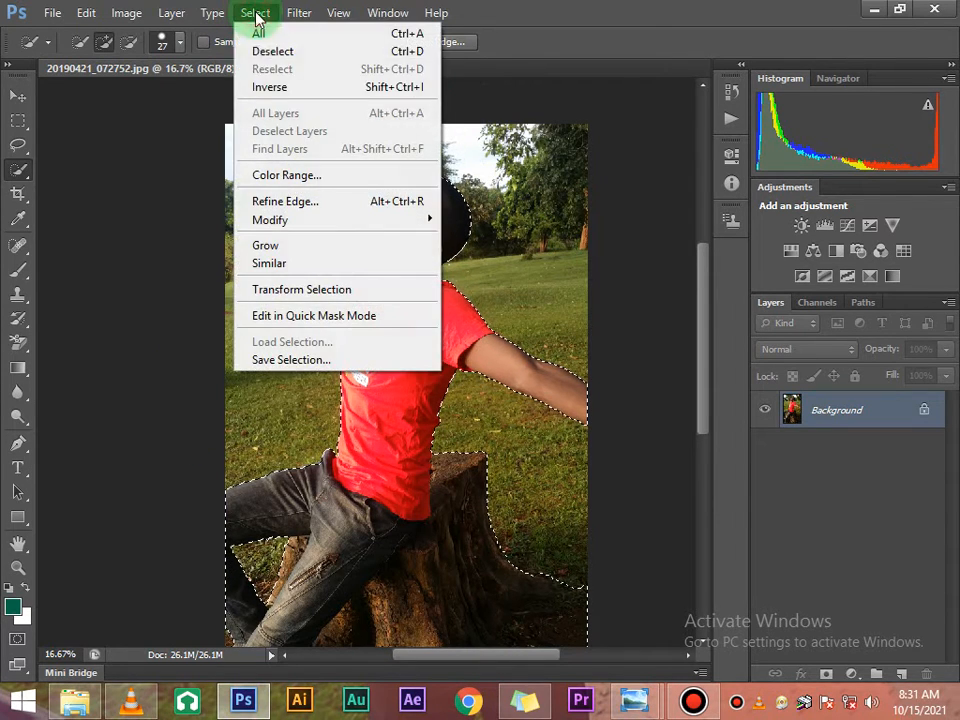
click(268, 87)
scroll(312, 470, down, 1)
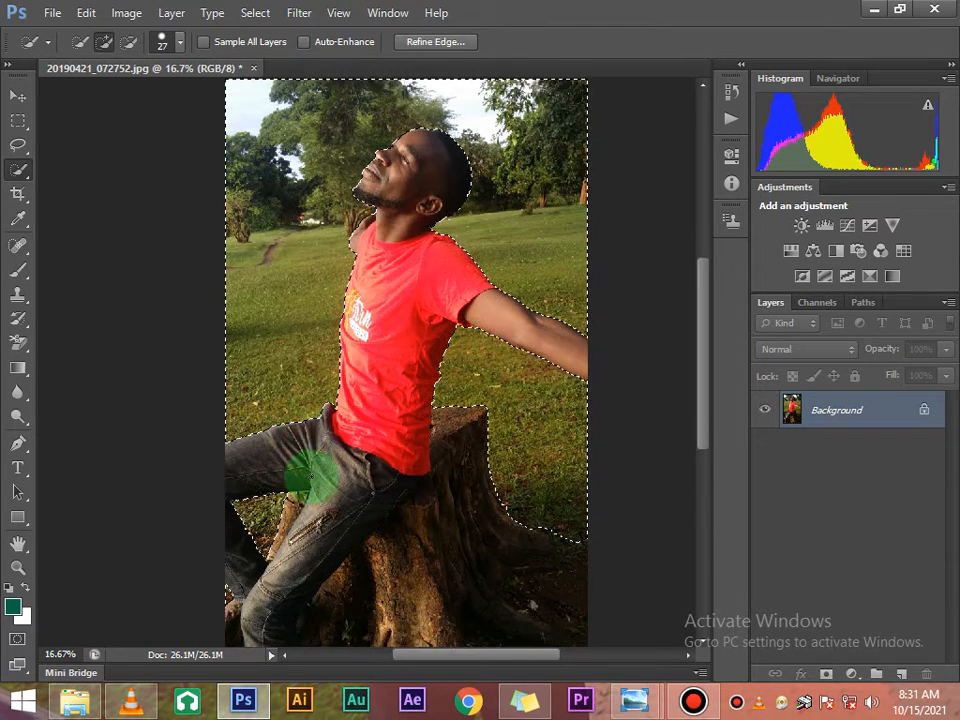
scroll(312, 470, down, 1)
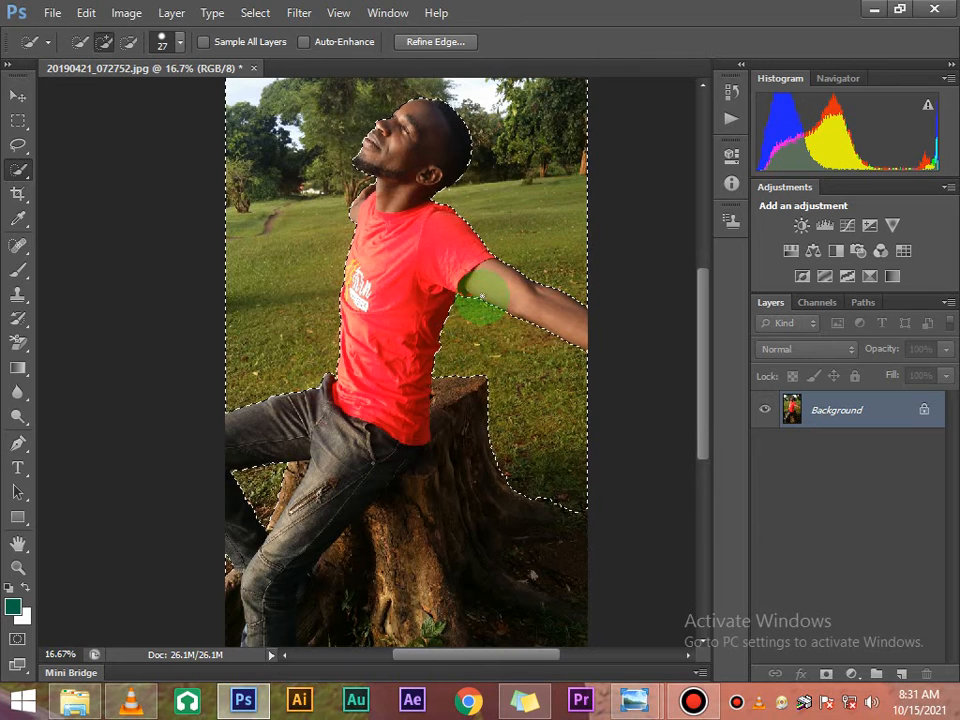
key(shift+F5)
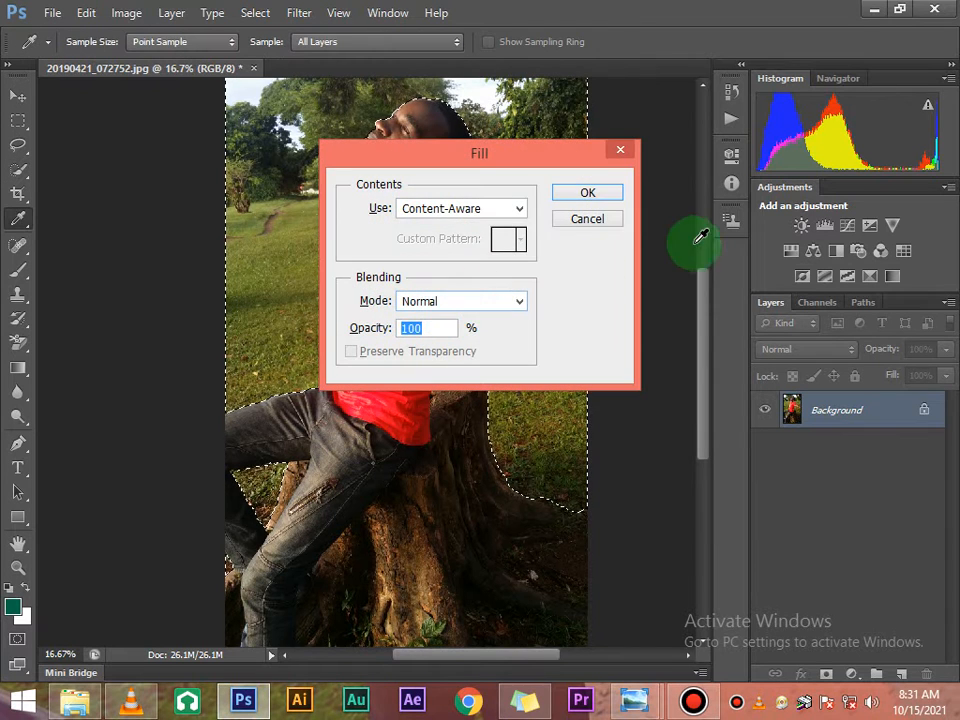
click(587, 193)
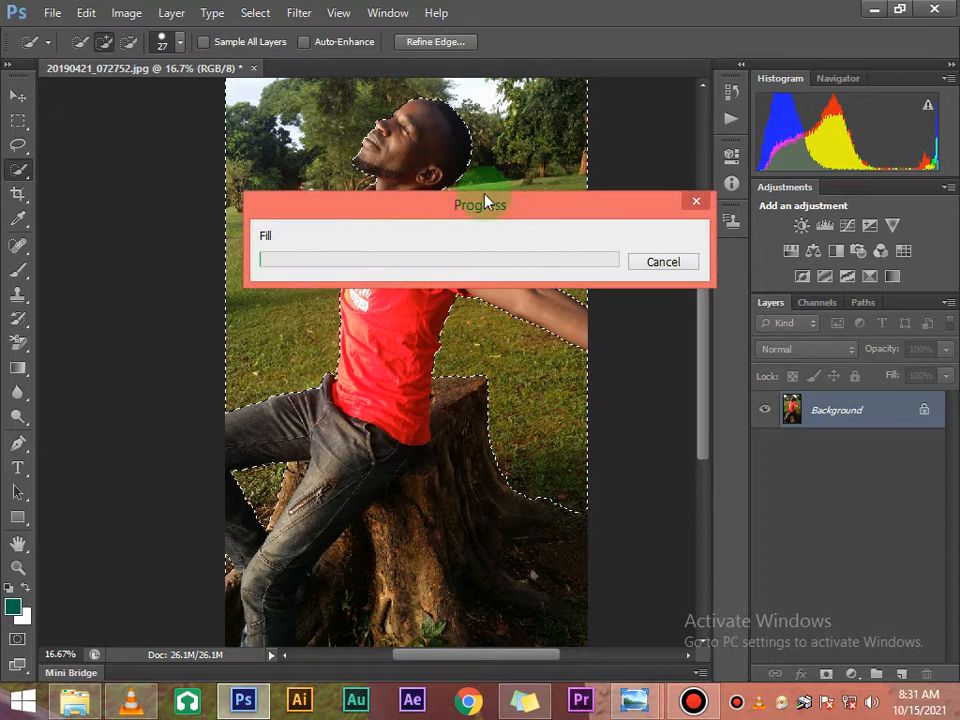
click(660, 262)
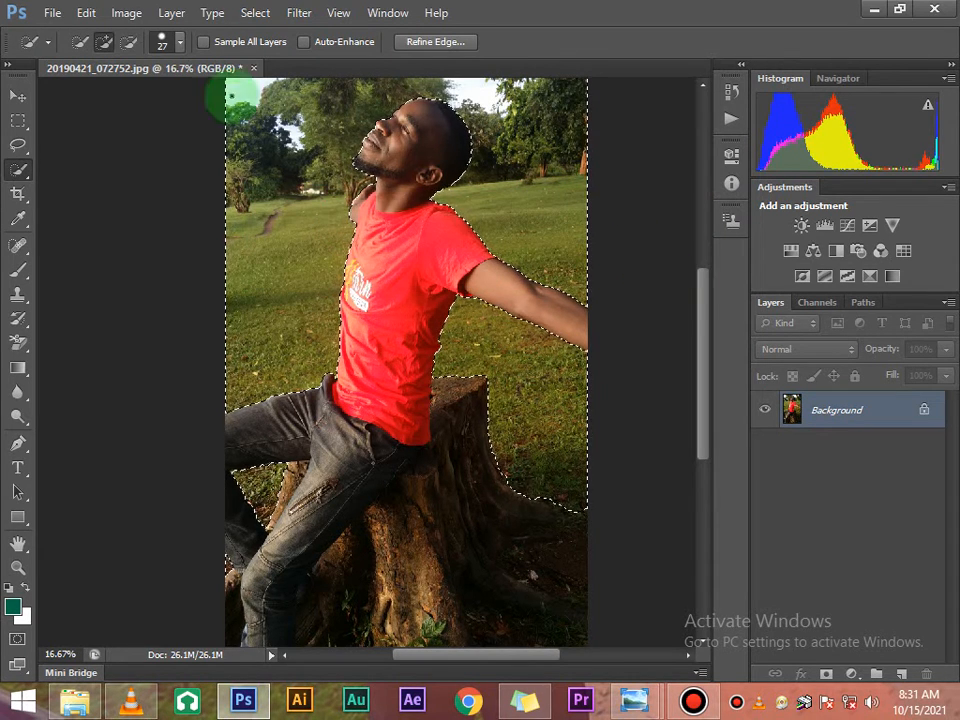
click(254, 14)
click(272, 87)
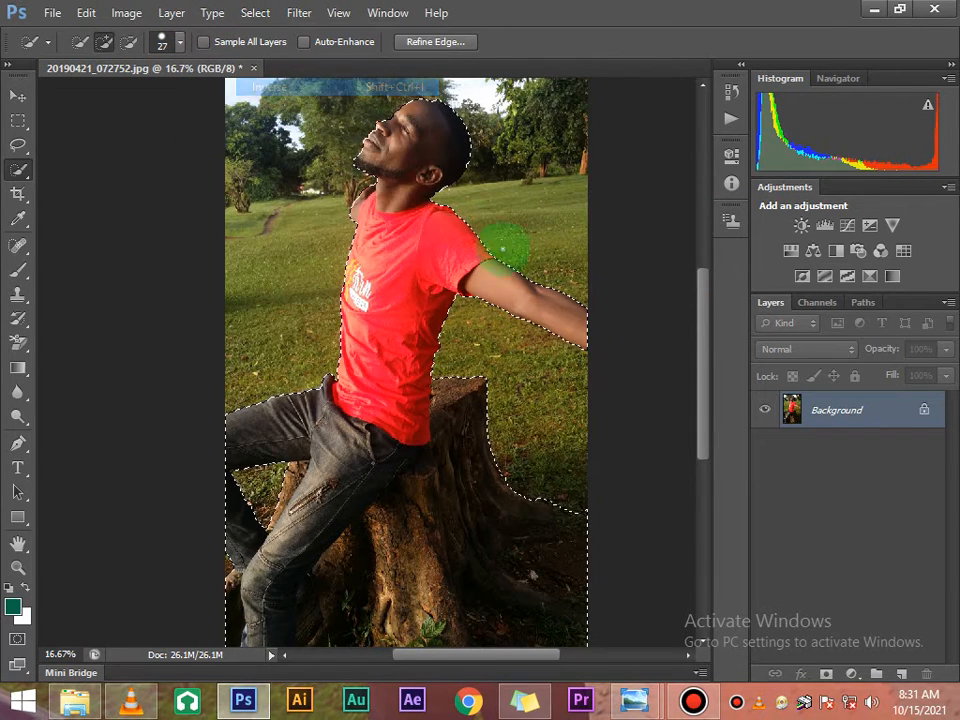
Step: Open Refine Edge for the selection of the man and stump, and briefly preview the edge-detection radius around the outline
scroll(500, 287, up, 2)
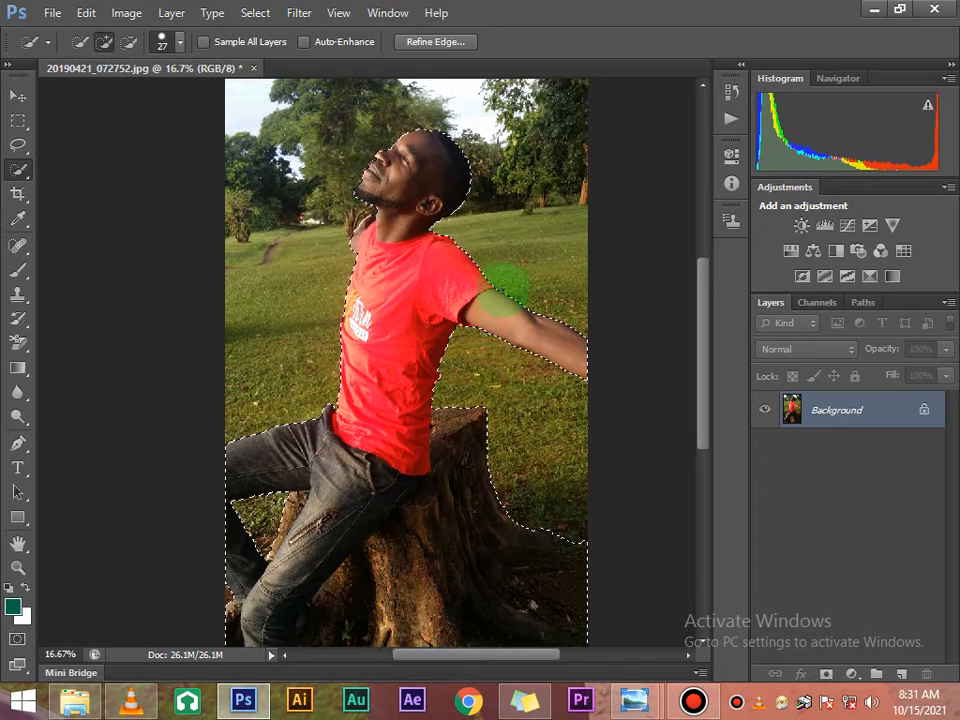
scroll(505, 285, up, 1)
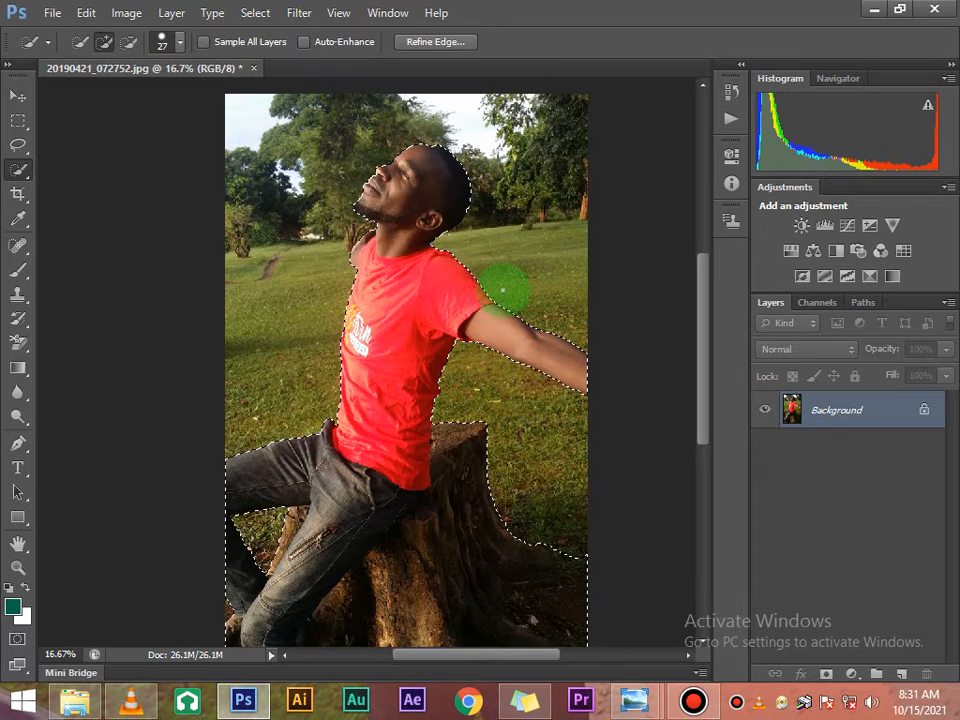
click(433, 42)
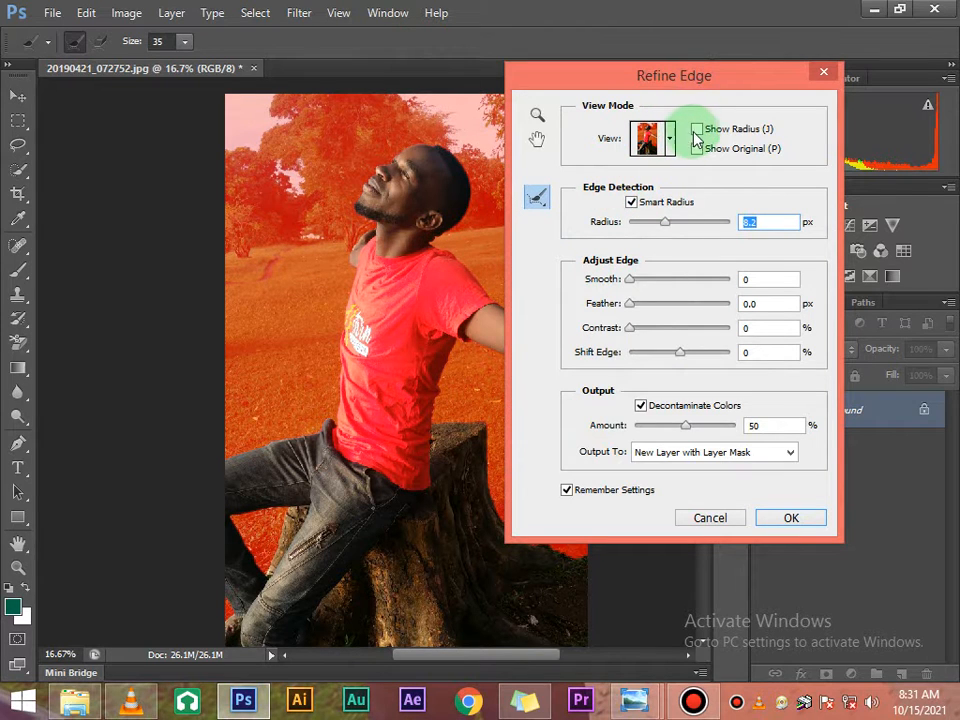
click(697, 133)
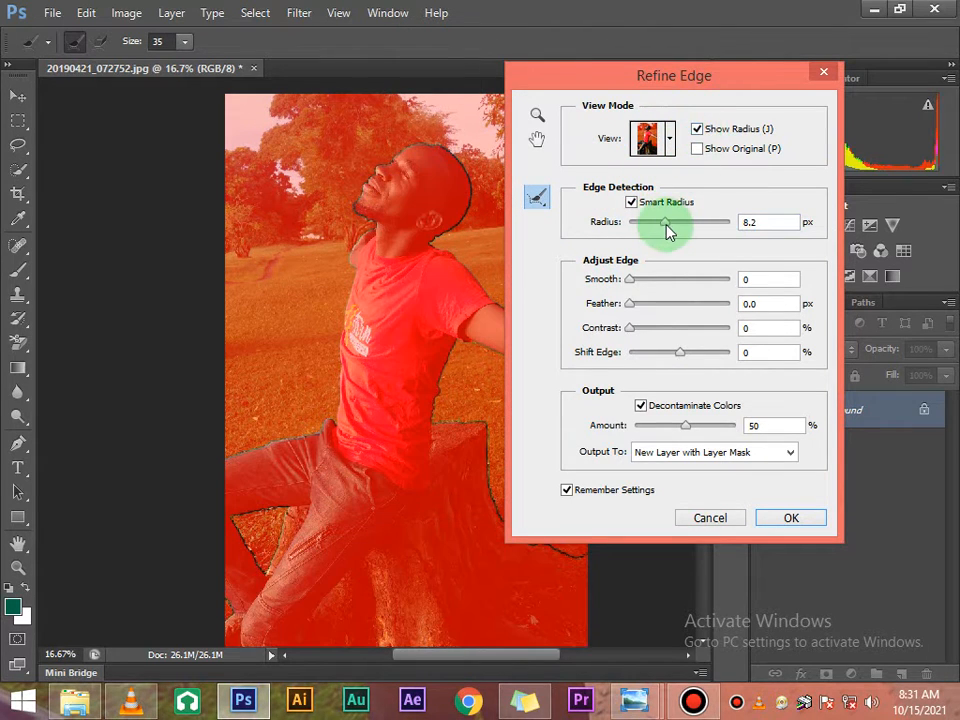
click(697, 133)
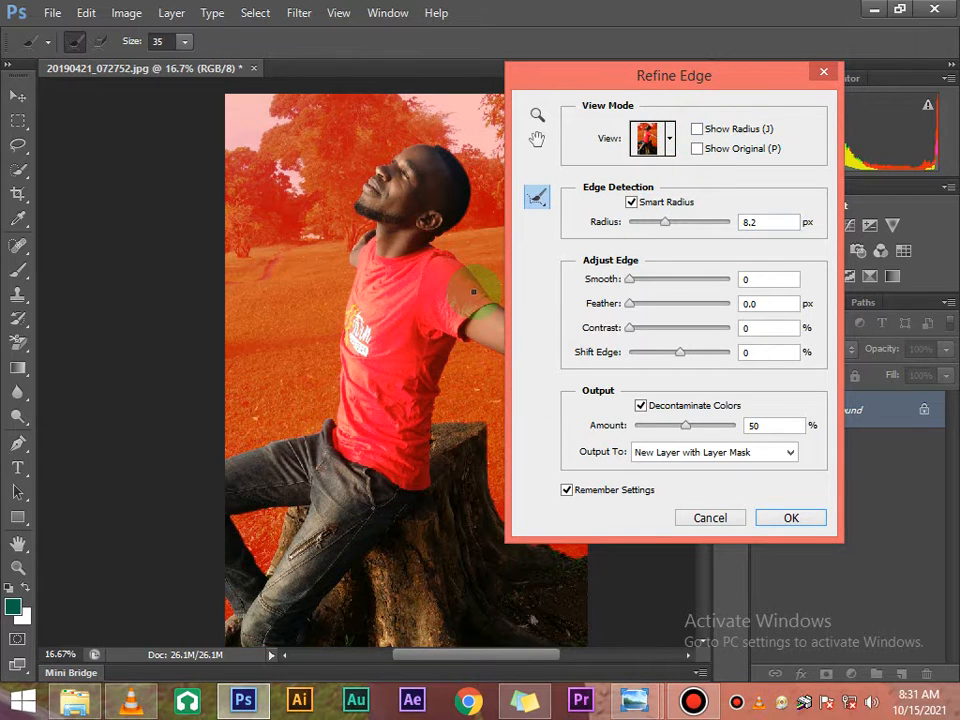
Step: Brush the Refine Radius tool along the beard's outer edge from under the jaw to the chin tip, and move the dialog clear of the face
scroll(343, 251, up, 3)
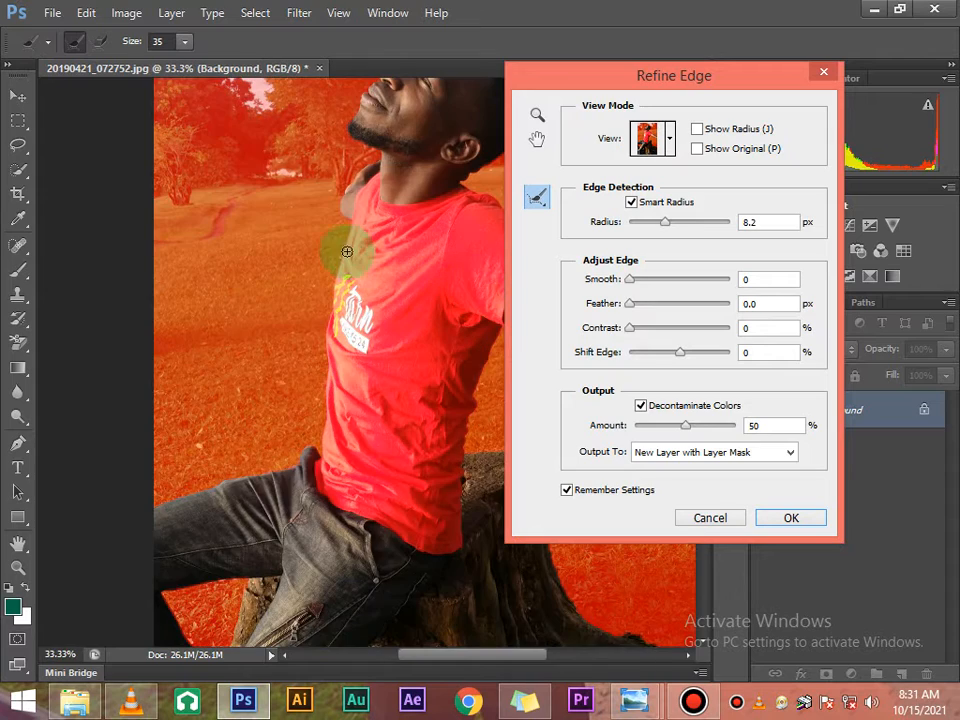
scroll(337, 214, up, 6)
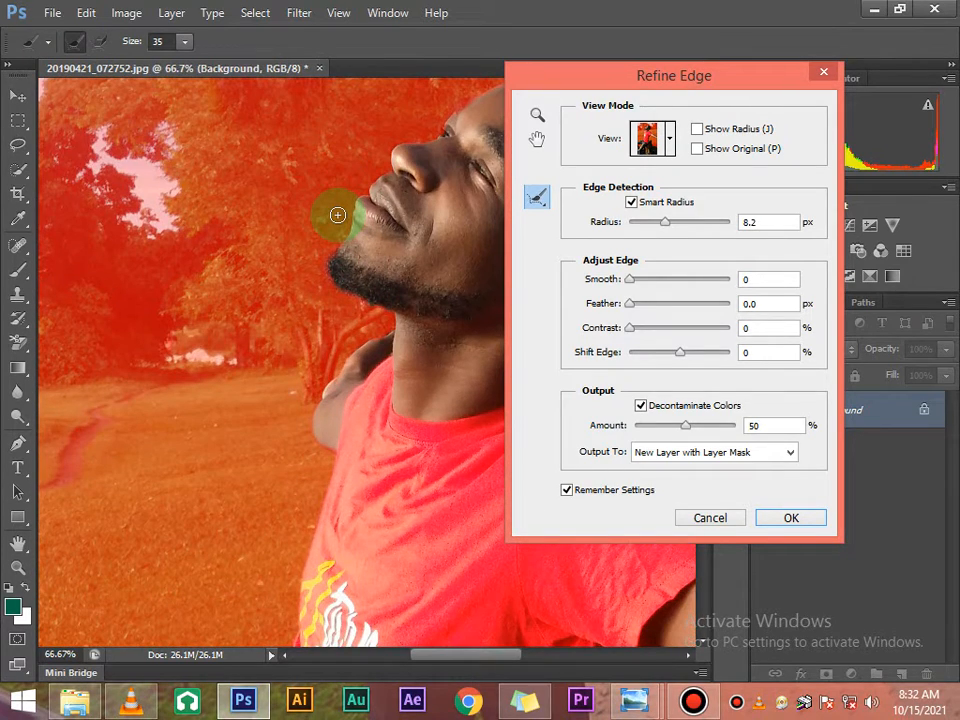
scroll(337, 214, down, 2)
scroll(337, 214, up, 1)
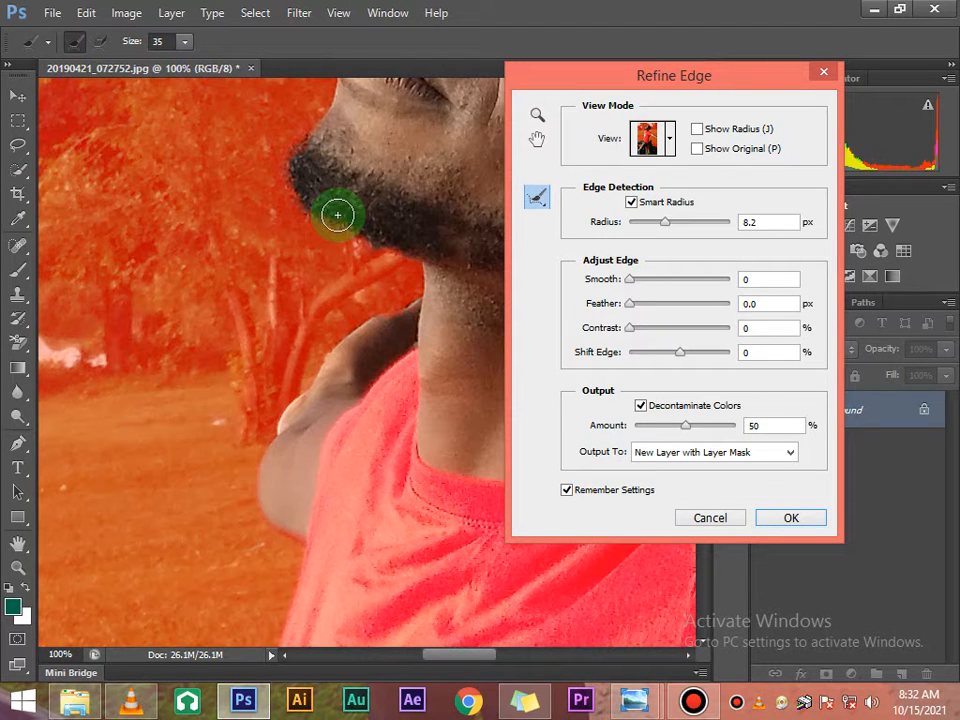
scroll(337, 214, up, 1)
scroll(336, 214, up, 3)
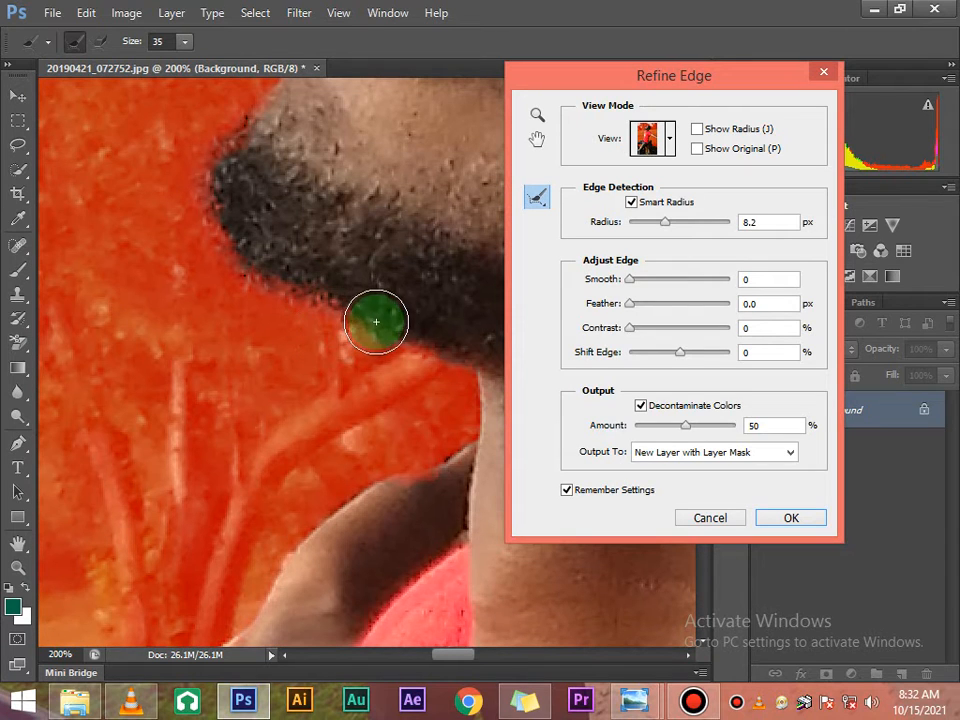
mouse_move(402, 349)
mouse_down()
mouse_move(330, 329)
mouse_move(310, 296)
mouse_move(228, 239)
mouse_move(228, 150)
mouse_up()
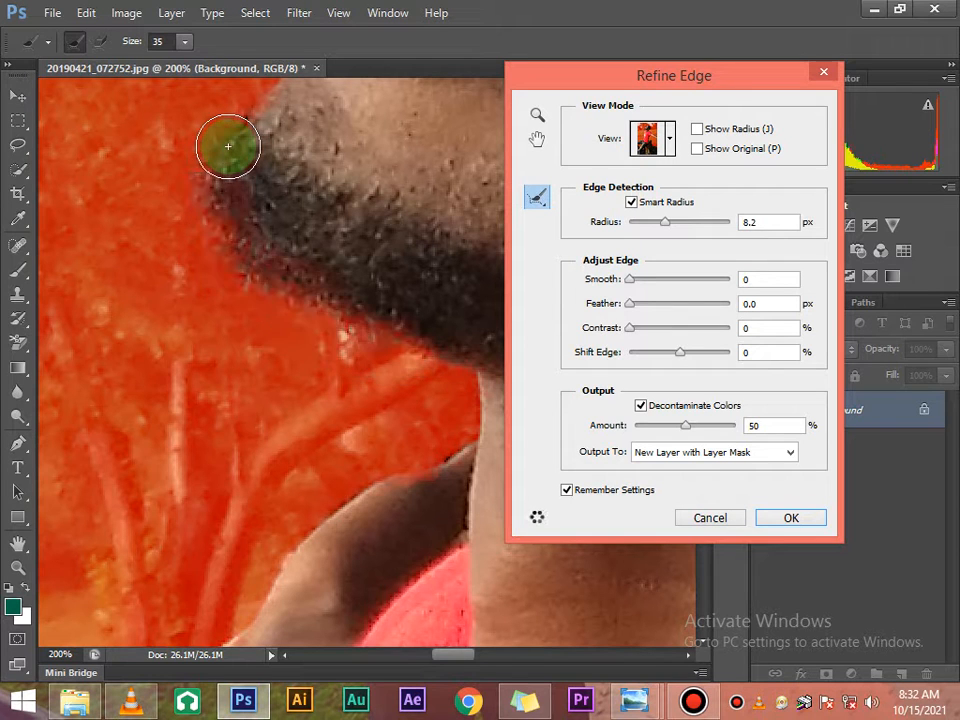
scroll(359, 249, up, 3)
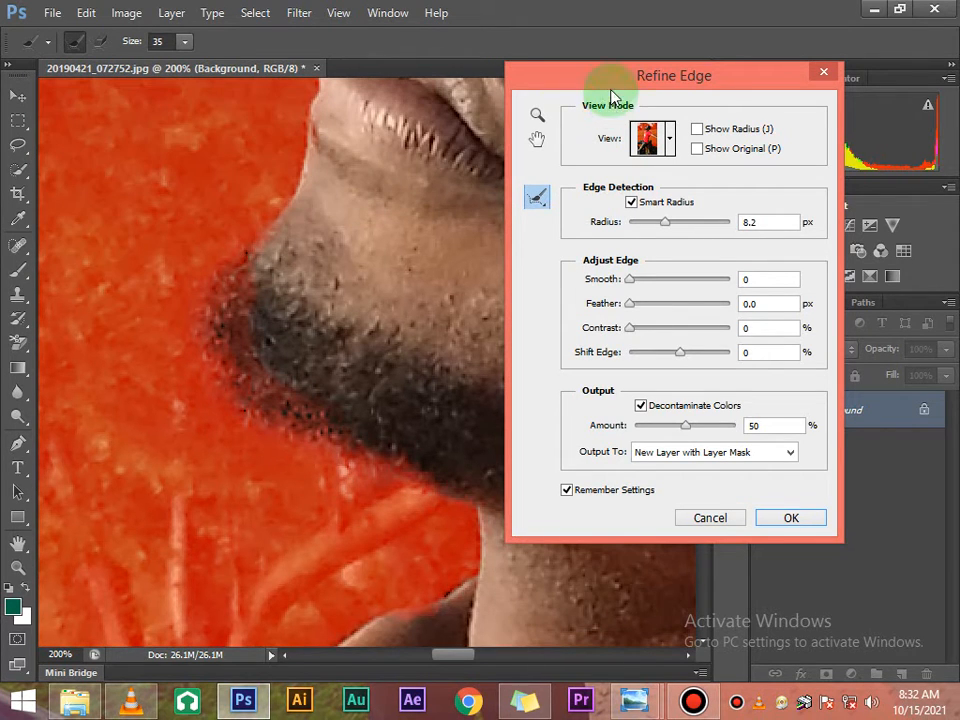
drag(600, 75, 743, 133)
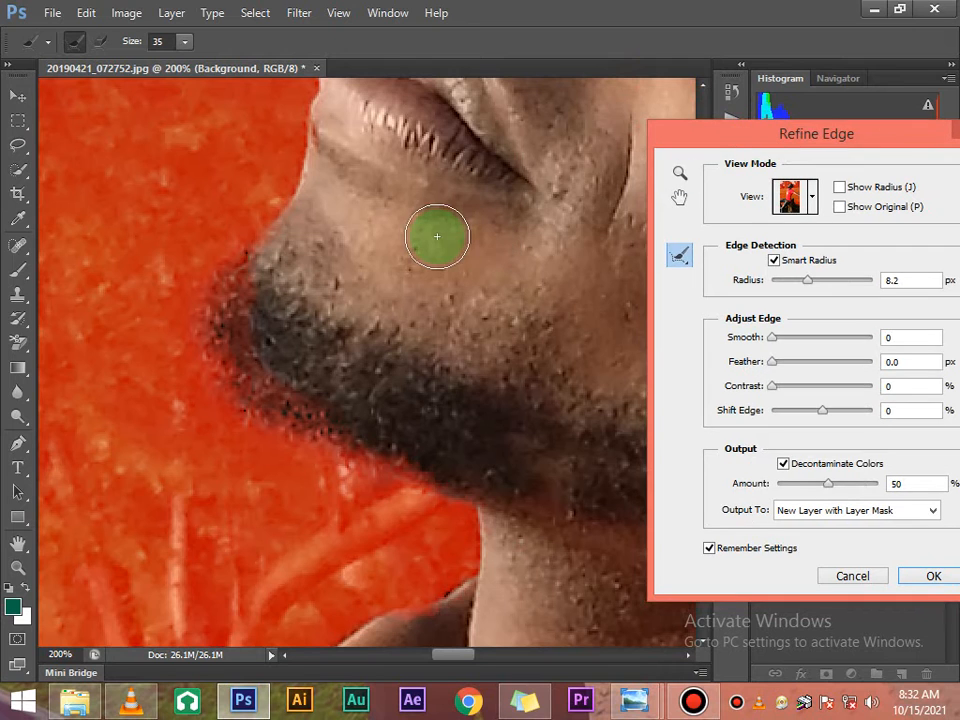
Step: Brush the Refine Radius tool along the forehead's outer edge just above the far eyebrow
key(space)
drag(446, 163, 335, 430)
drag(465, 180, 270, 334)
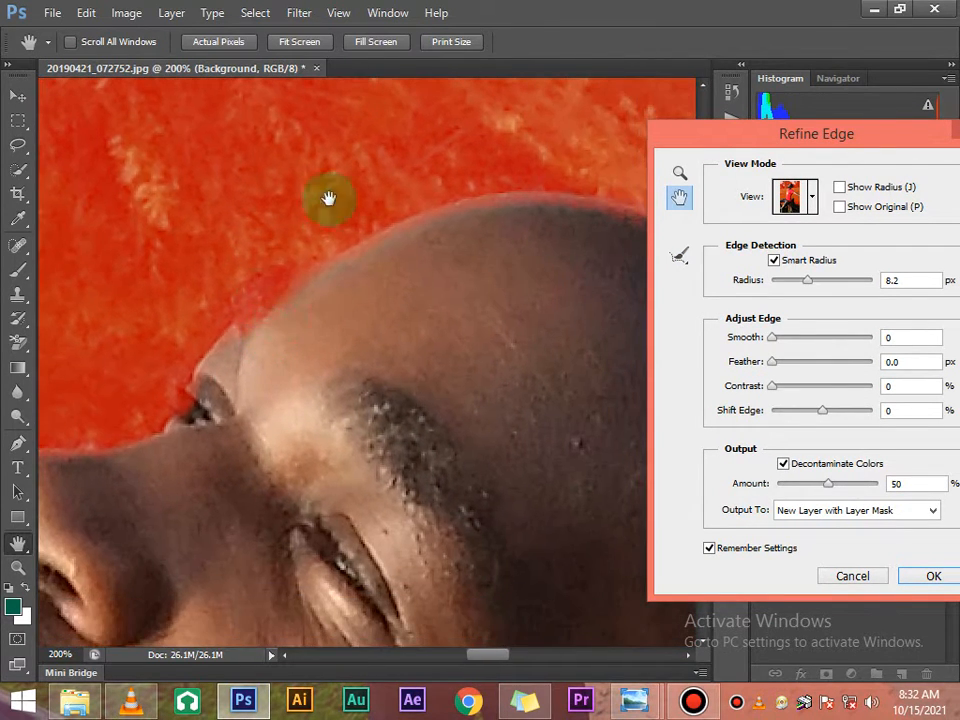
click(679, 255)
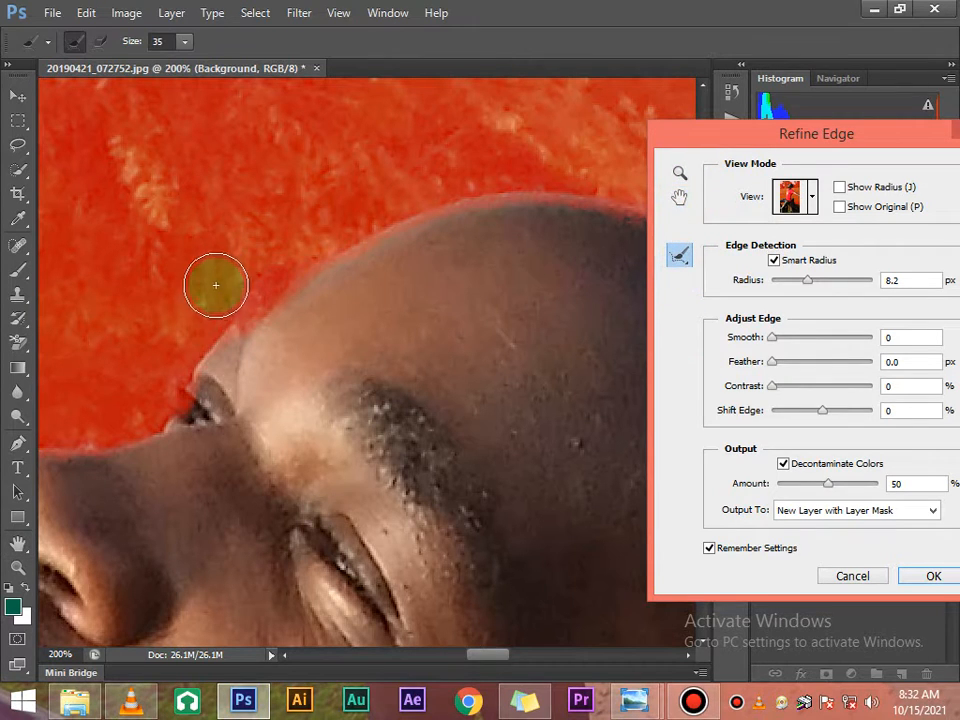
mouse_move(205, 308)
mouse_down()
mouse_move(309, 258)
mouse_move(291, 261)
mouse_up()
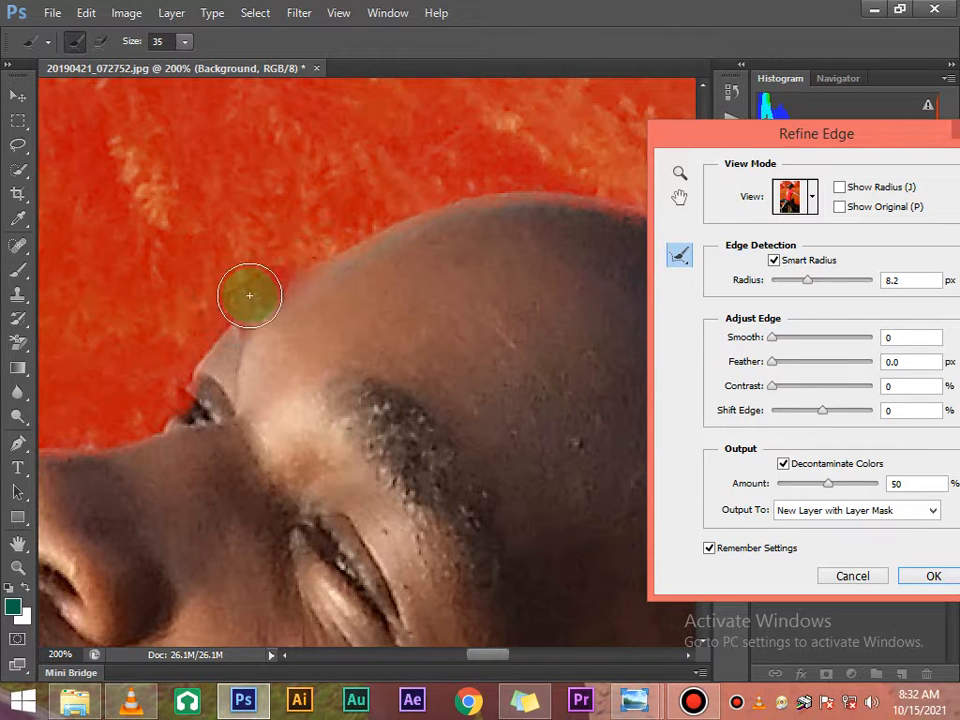
mouse_move(230, 290)
mouse_down()
mouse_move(287, 264)
mouse_move(311, 240)
mouse_move(302, 249)
mouse_up()
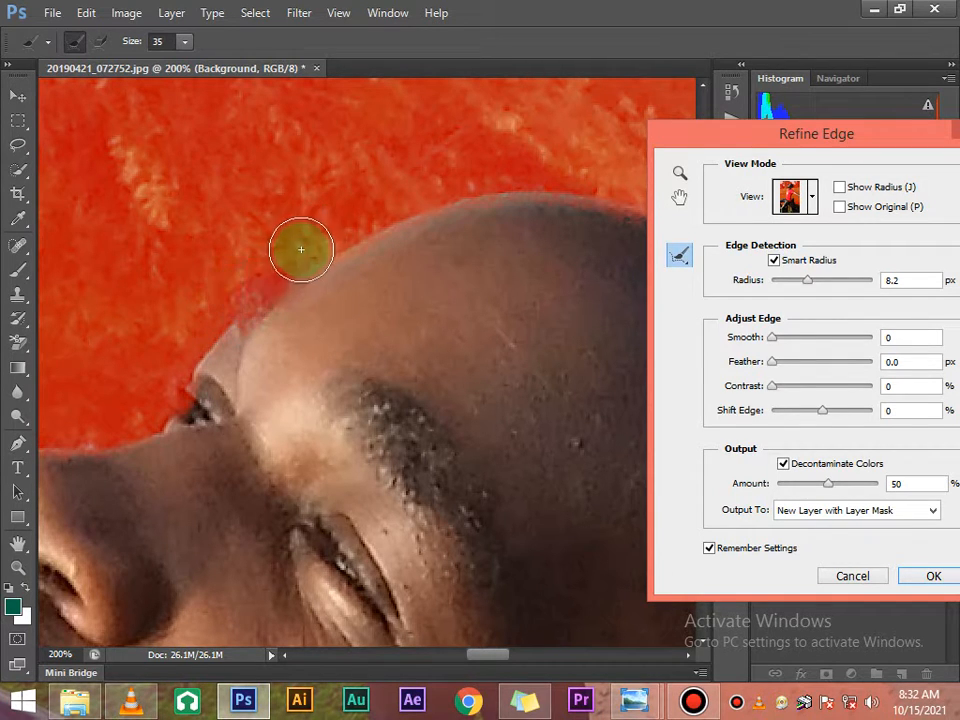
Step: Erase the refinements along the forehead's edge from the brow up toward the crown
click(99, 43)
click(302, 354)
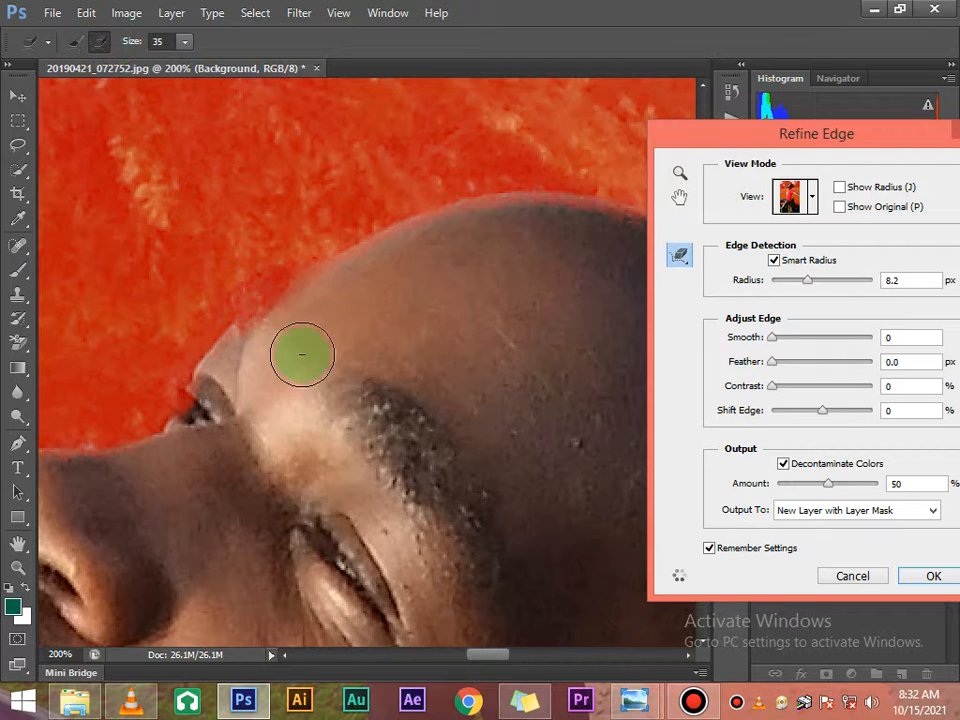
mouse_move(272, 351)
mouse_down()
mouse_move(321, 300)
mouse_move(266, 347)
mouse_move(300, 304)
mouse_move(377, 282)
mouse_move(370, 286)
mouse_up()
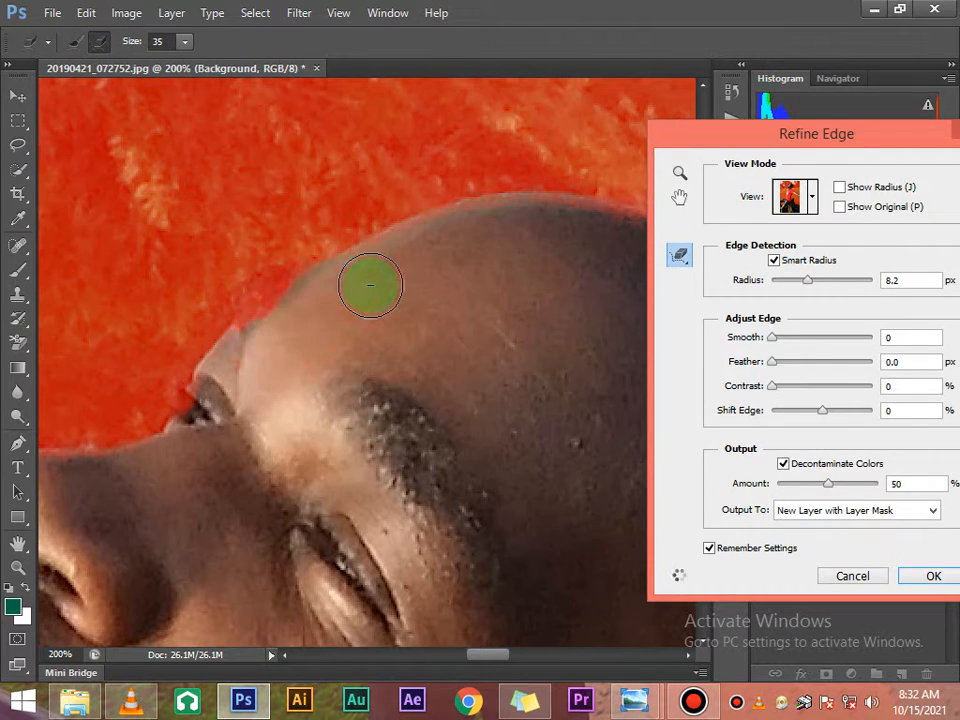
mouse_move(257, 344)
mouse_down()
mouse_move(305, 301)
mouse_move(402, 251)
mouse_move(510, 228)
mouse_move(592, 233)
mouse_move(517, 243)
mouse_move(429, 272)
mouse_up()
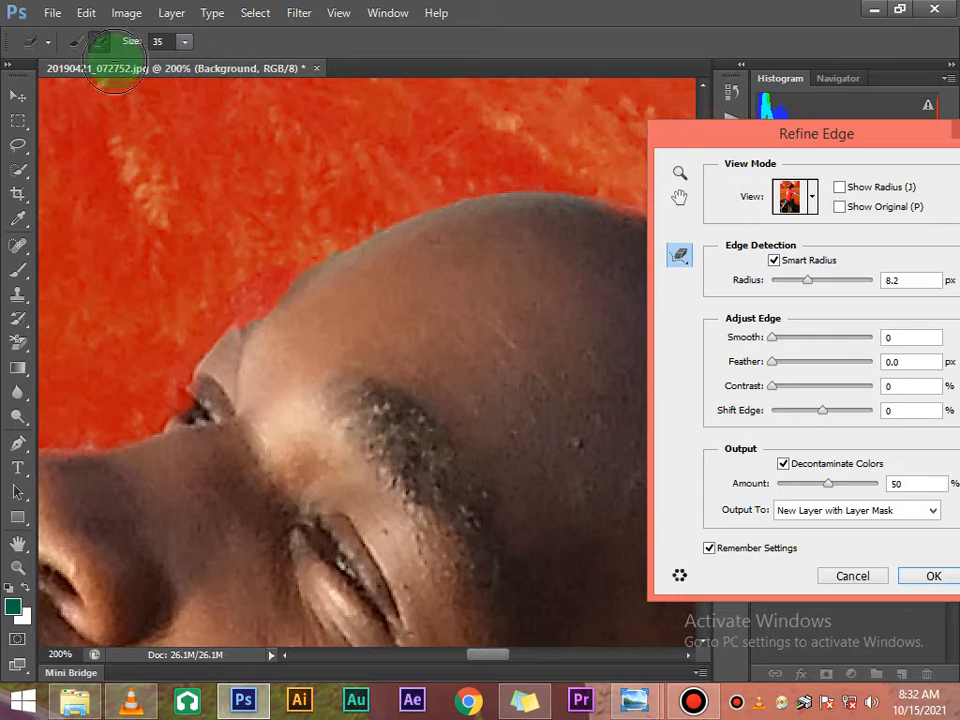
Step: Reduce the refinement brush to size 15 and touch up the notch between brow and forehead, erasing and then re-brushing the radius
click(184, 41)
drag(176, 80, 160, 64)
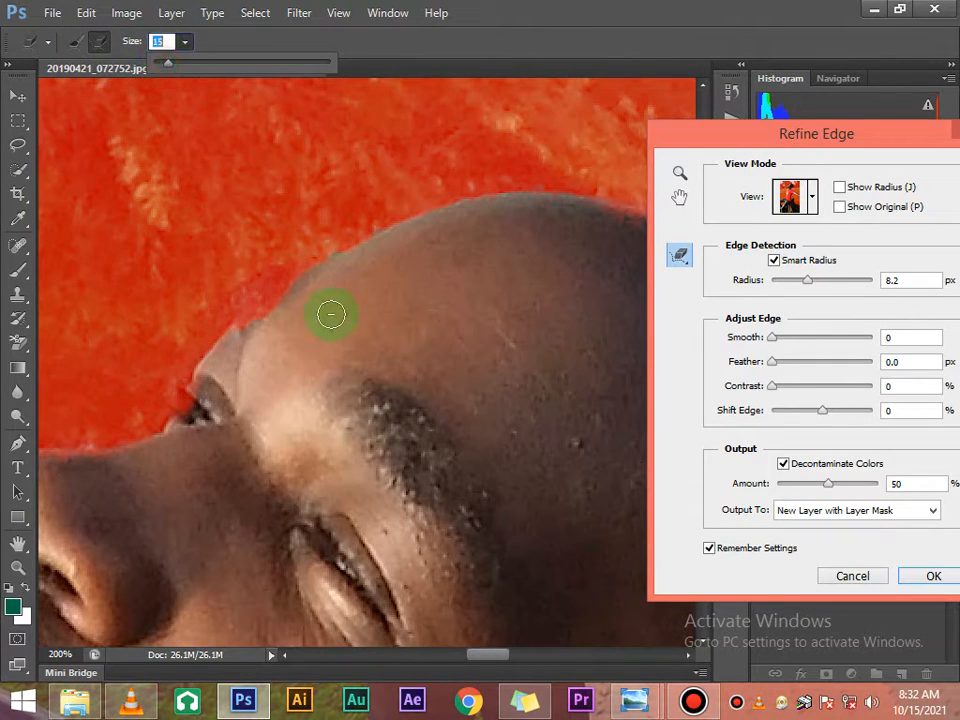
click(289, 289)
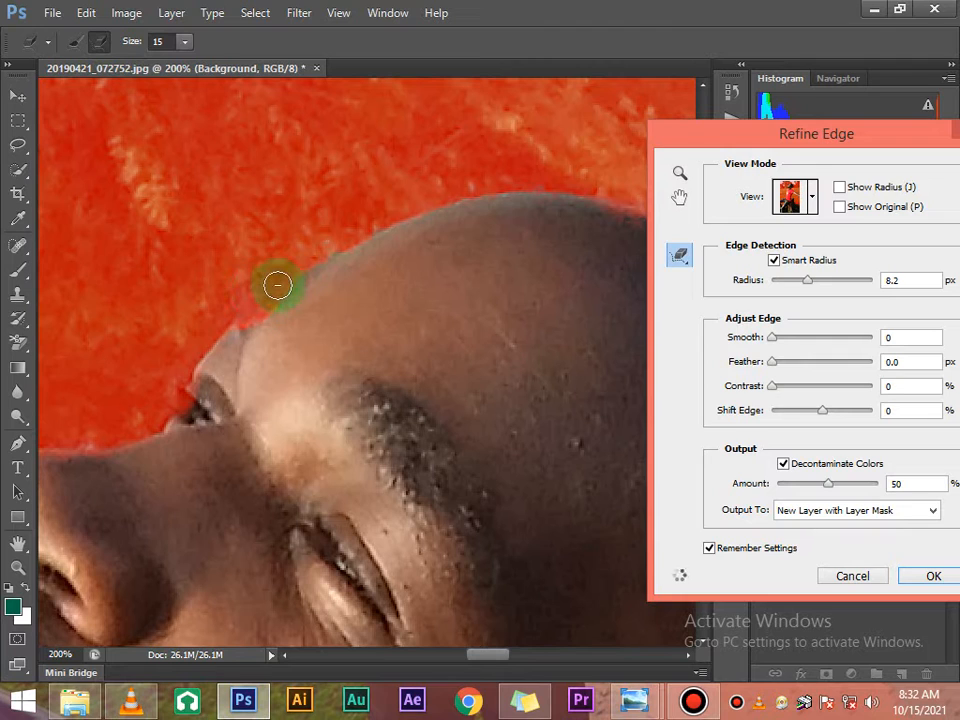
click(74, 42)
drag(244, 299, 277, 283)
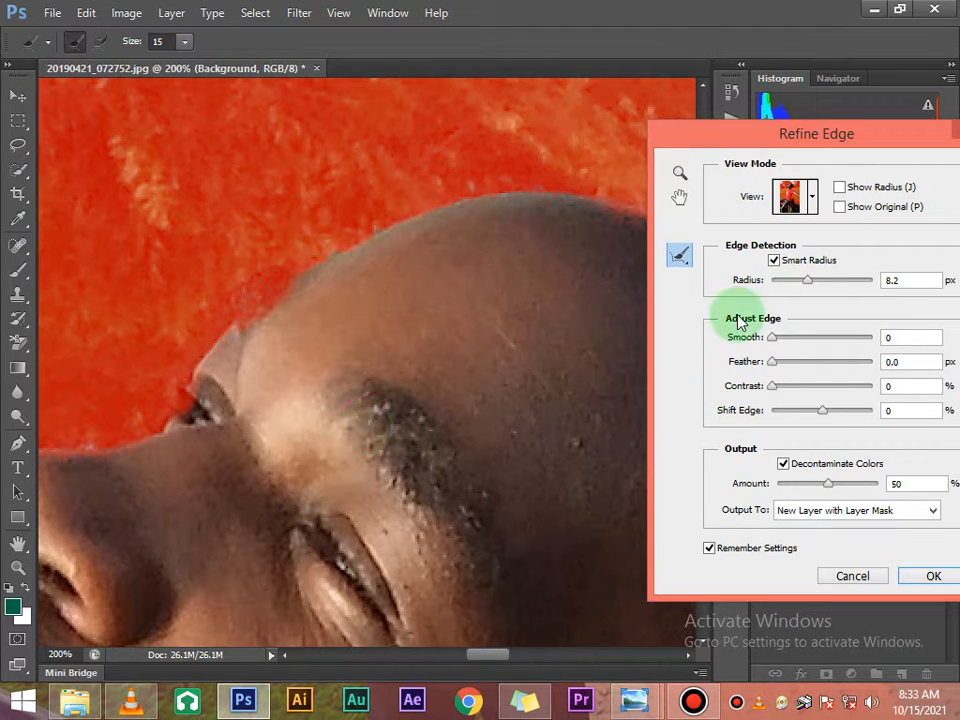
Step: Inspect the forehead and hairline edges with Smart Radius off, and turn Smart Radius back on
click(774, 261)
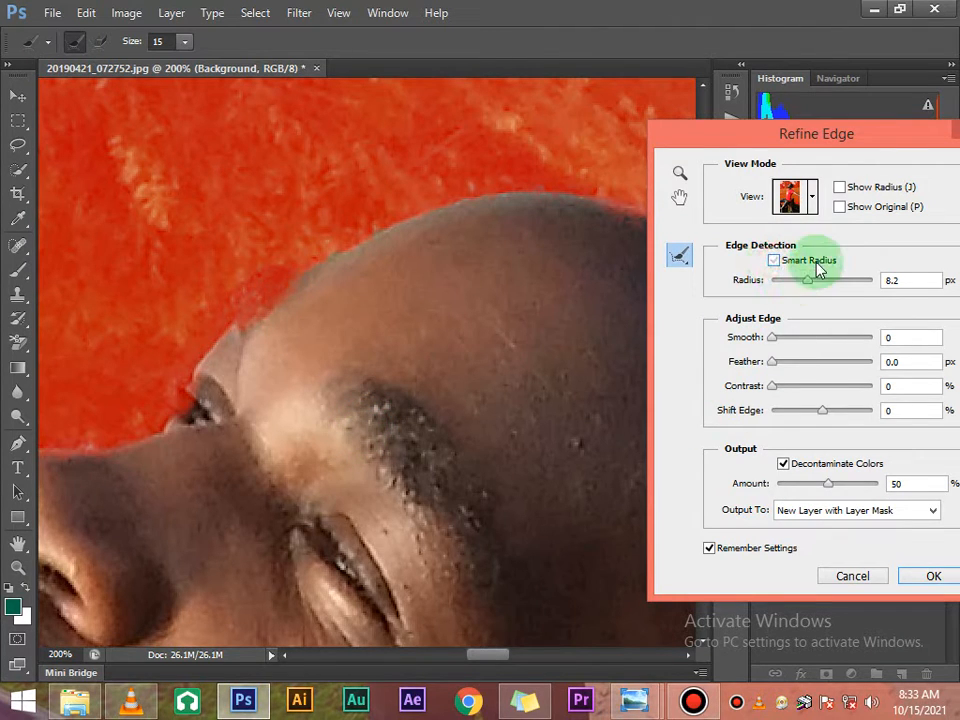
click(774, 262)
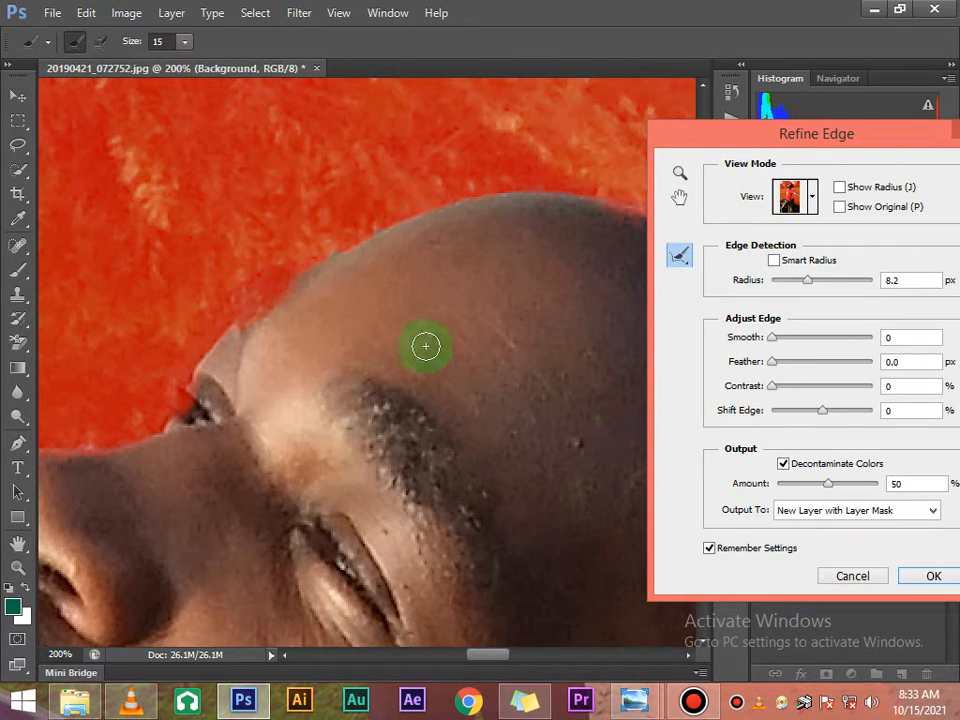
key(h)
drag(268, 70, 257, 65)
drag(590, 104, 300, 348)
drag(328, 272, 276, 229)
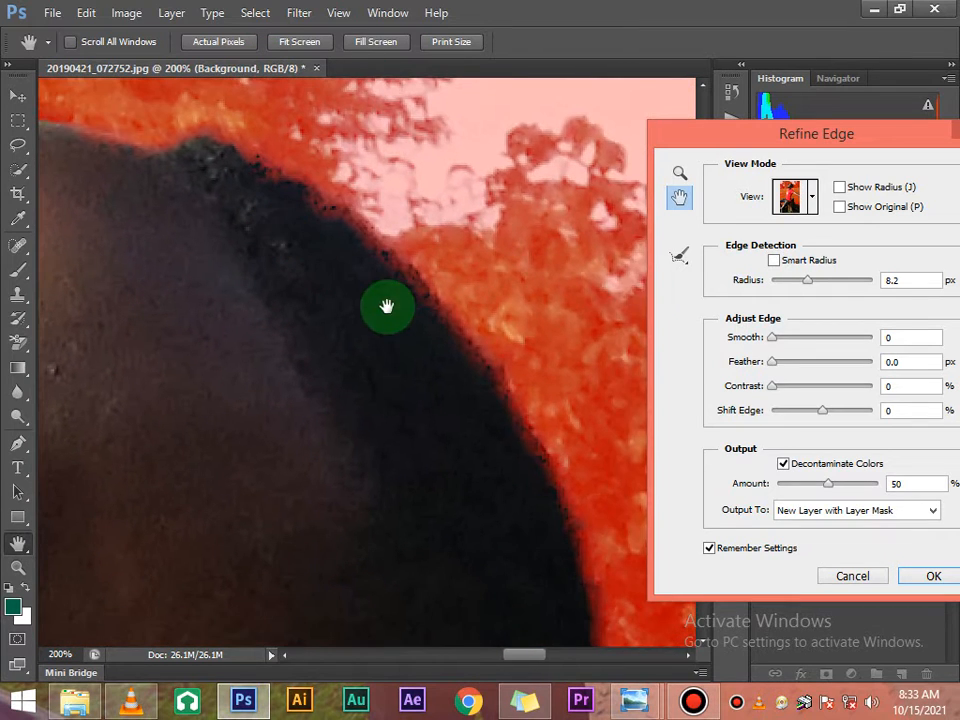
drag(388, 306, 398, 391)
click(774, 262)
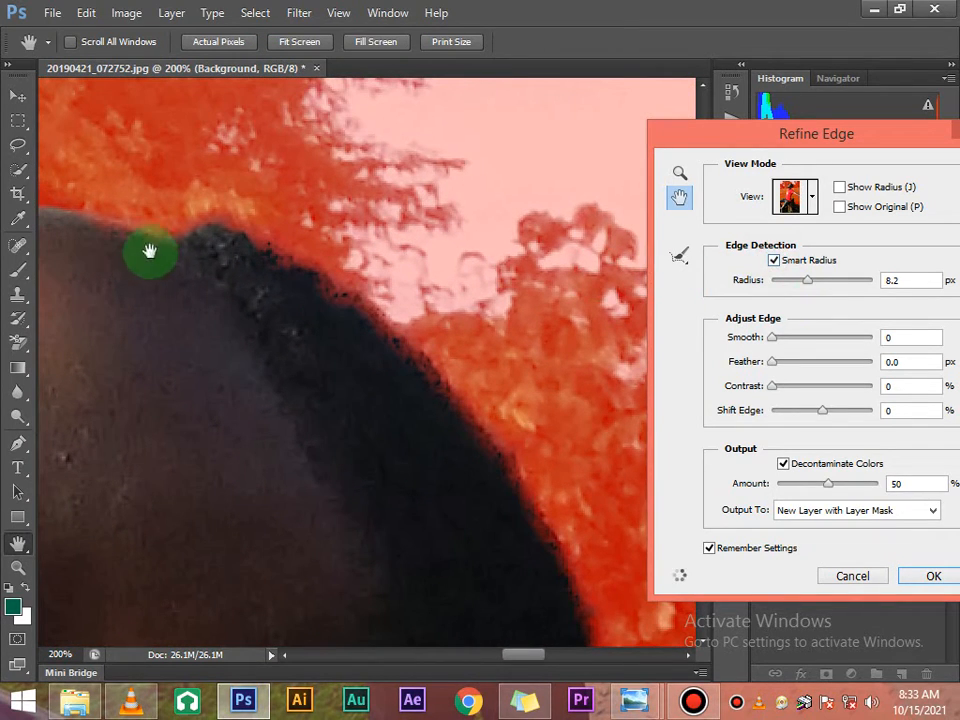
Step: Brush the Refine Radius tool along the hair's outer edge from the front hairline down the back of the head
click(685, 258)
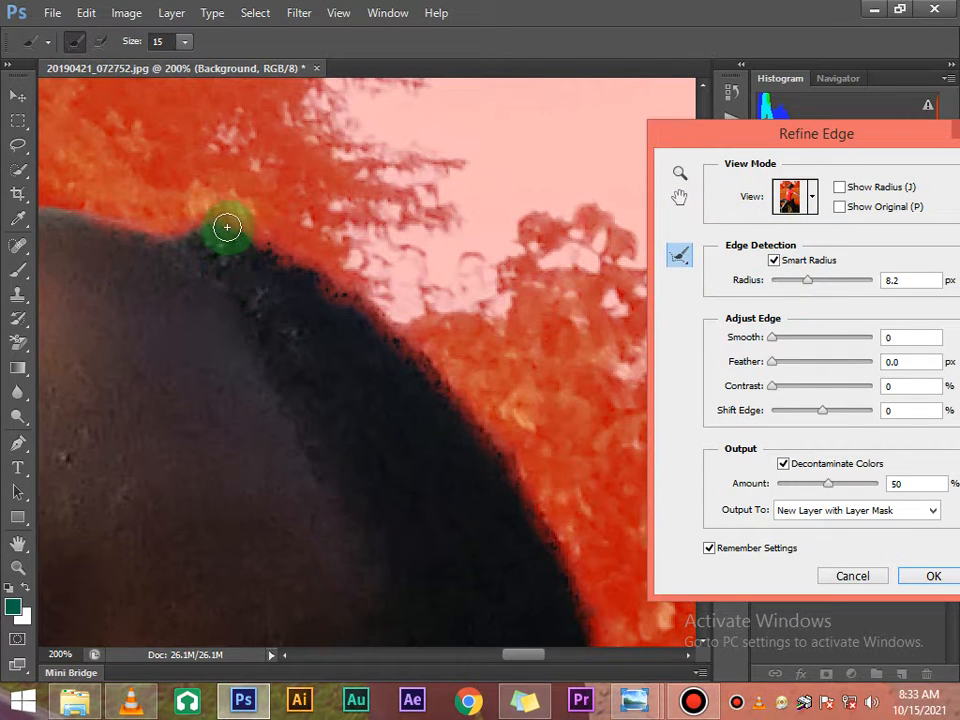
mouse_move(227, 227)
mouse_down()
mouse_move(305, 276)
mouse_move(289, 248)
mouse_move(314, 257)
mouse_move(395, 359)
mouse_move(350, 300)
mouse_move(444, 369)
mouse_move(514, 469)
mouse_move(546, 542)
mouse_up()
click(679, 200)
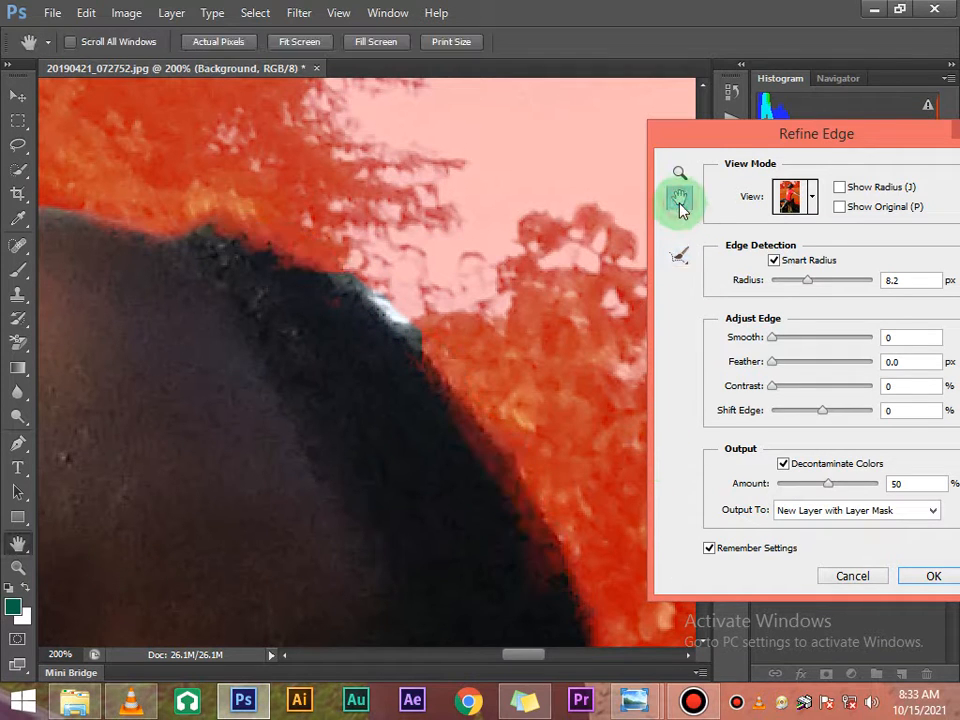
drag(411, 506, 591, 244)
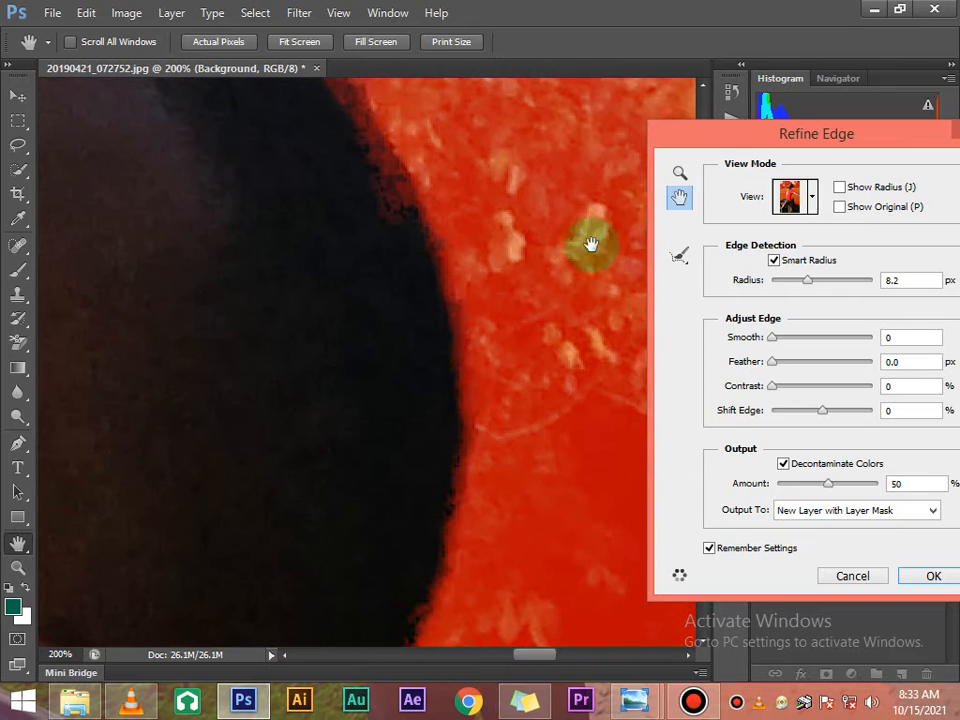
click(679, 256)
mouse_move(426, 214)
mouse_down()
mouse_move(456, 304)
mouse_move(465, 394)
mouse_move(471, 474)
mouse_move(456, 559)
mouse_move(476, 405)
mouse_move(482, 511)
mouse_up()
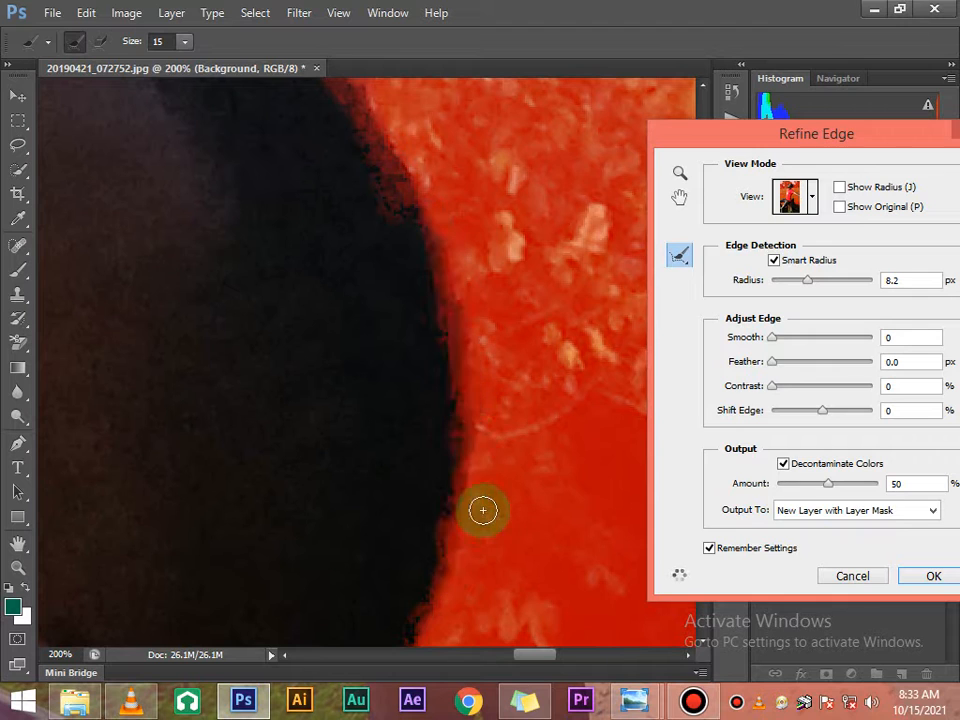
scroll(536, 465, down, 2)
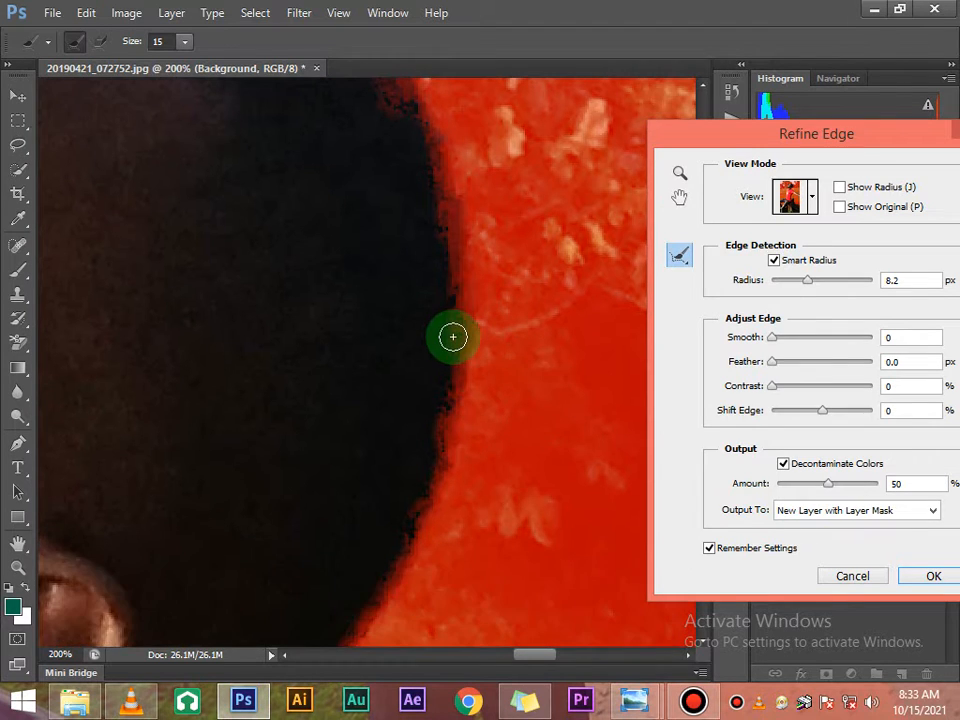
scroll(452, 337, up, 3)
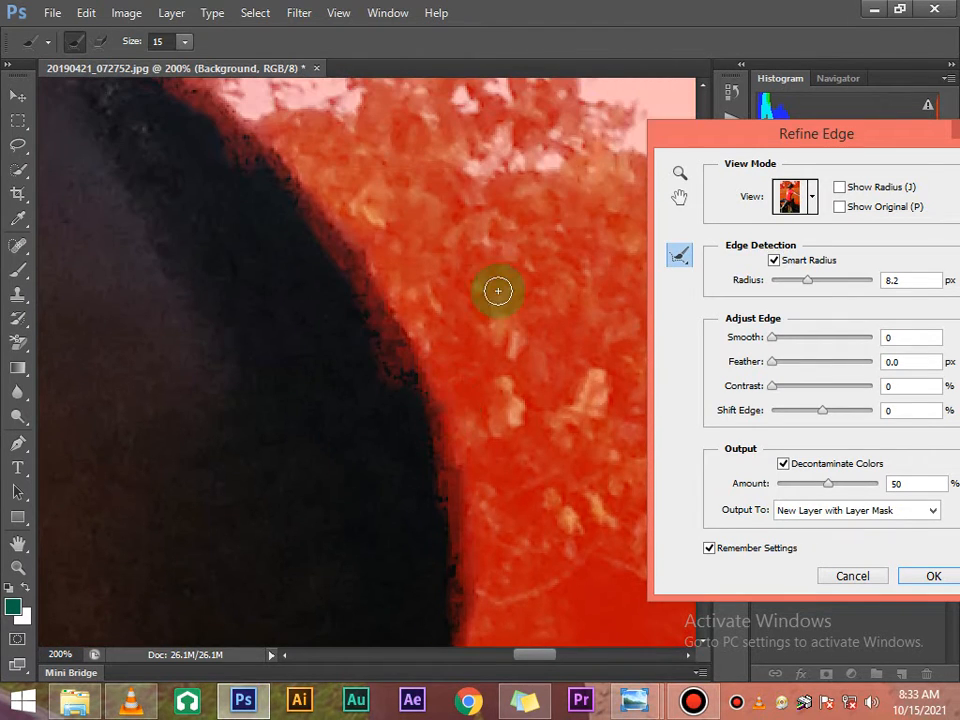
Step: Erase the refinements where the hair edge was eaten away, at the back of the head and along the upper hairline
click(94, 40)
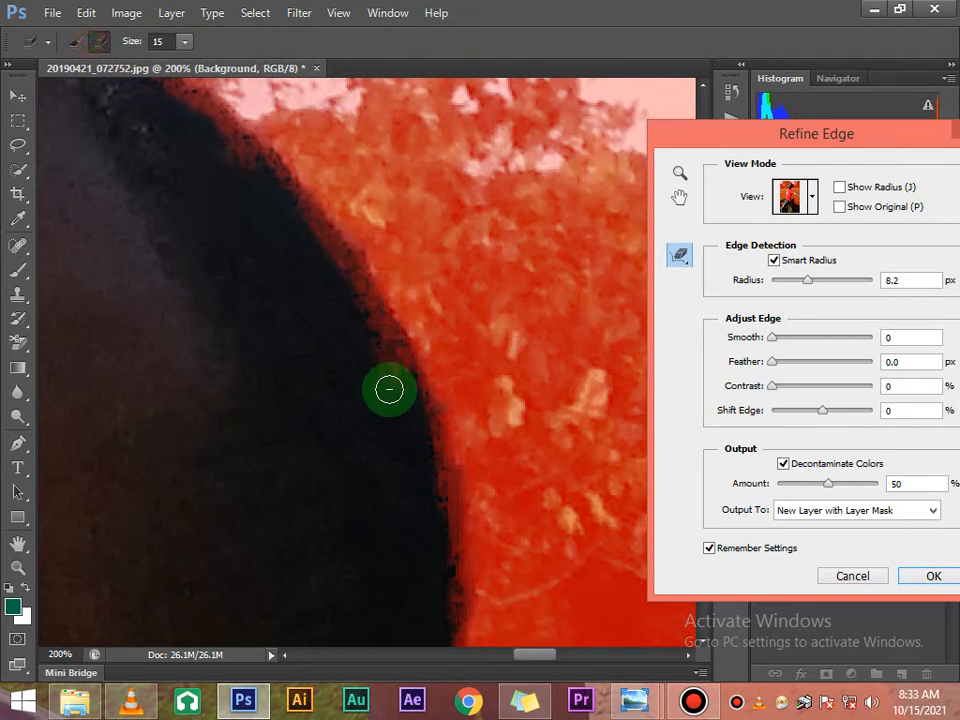
mouse_move(388, 372)
mouse_down()
mouse_move(363, 303)
mouse_move(315, 236)
mouse_move(335, 249)
mouse_move(390, 393)
mouse_move(392, 357)
mouse_move(333, 268)
mouse_move(386, 347)
mouse_move(414, 426)
mouse_up()
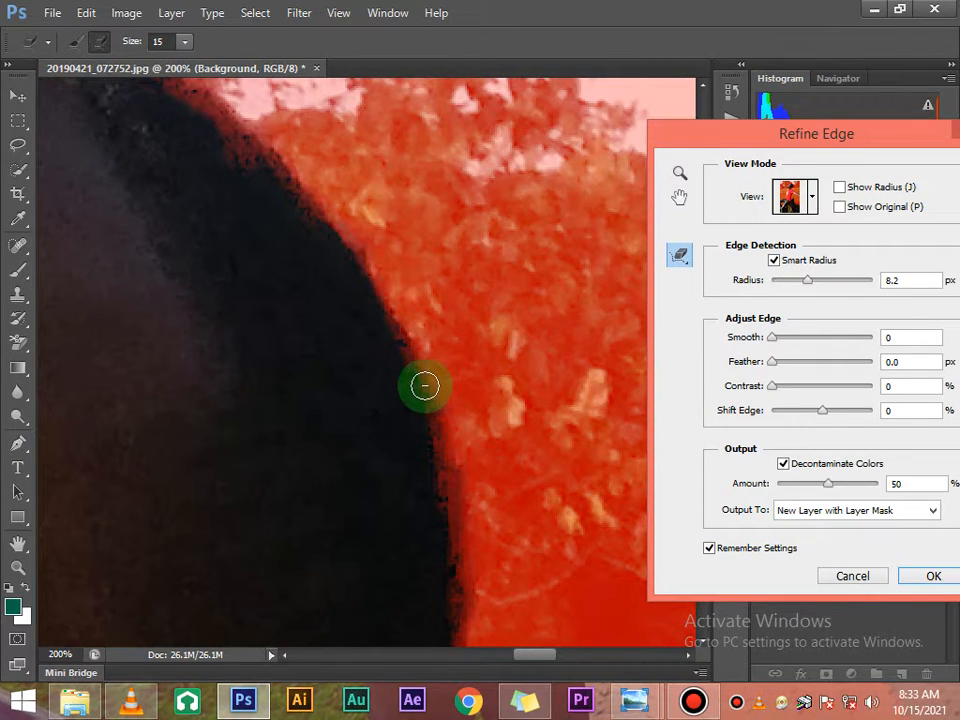
key(space)
drag(210, 92, 294, 287)
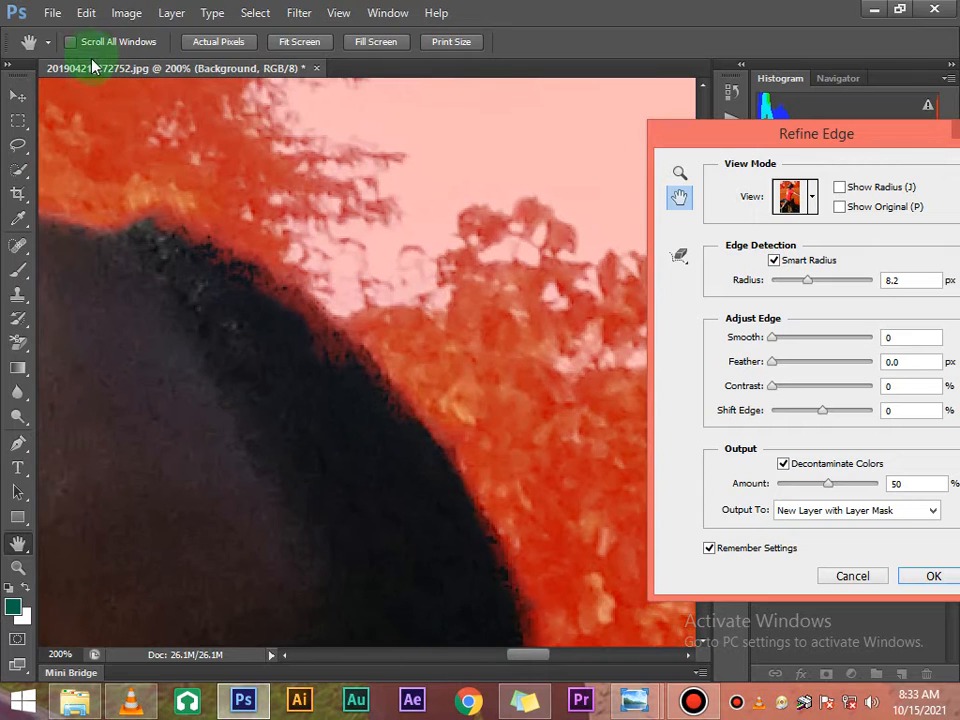
click(679, 255)
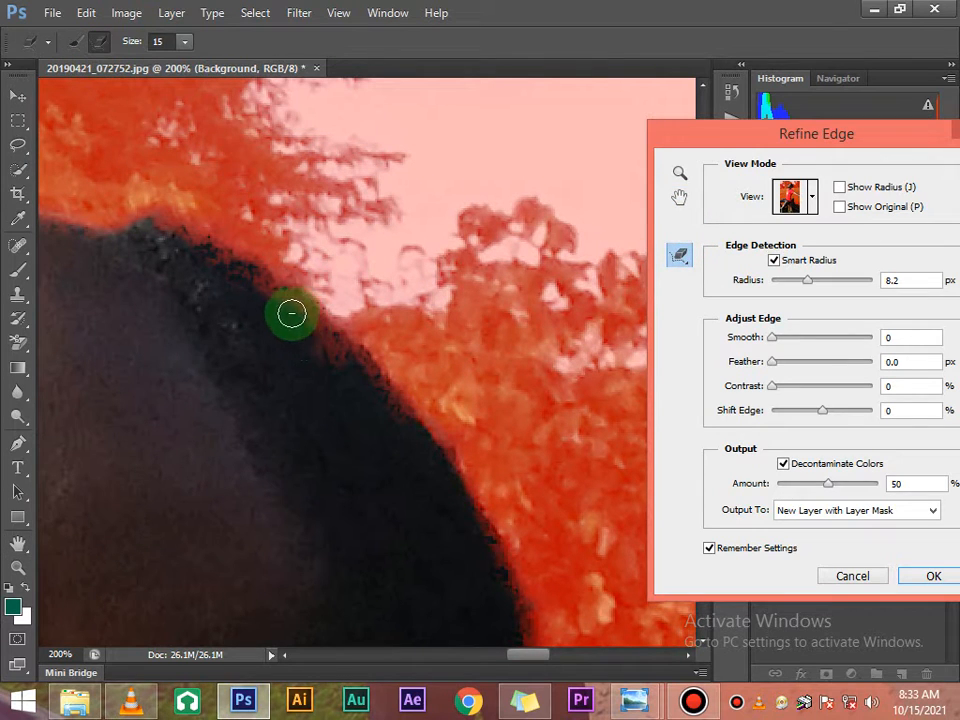
mouse_move(291, 313)
mouse_down()
mouse_move(341, 350)
mouse_move(395, 415)
mouse_move(346, 347)
mouse_move(199, 247)
mouse_up()
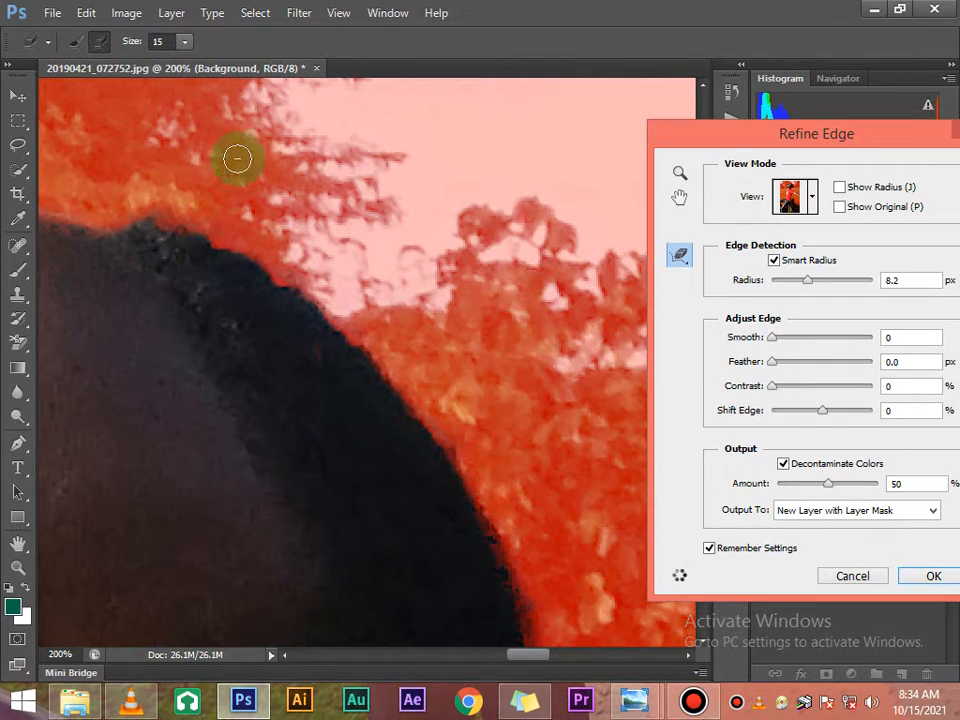
Step: Brush the Refine Radius tool over the hair's edge once more and output the refined selection to a new layer with layer mask
click(76, 41)
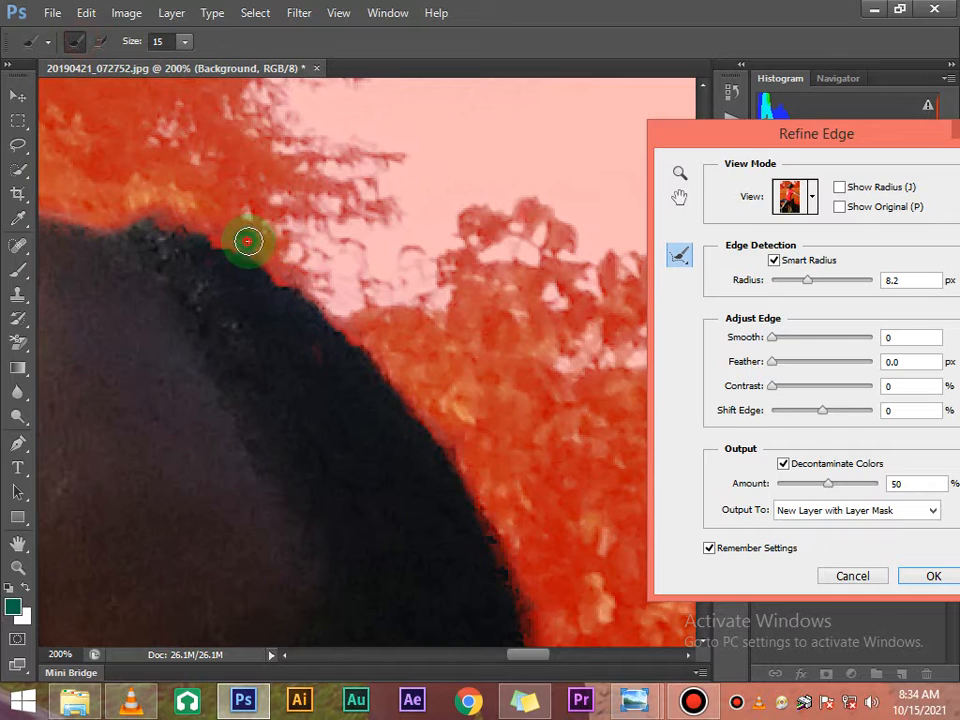
mouse_move(246, 240)
mouse_down()
mouse_move(334, 302)
mouse_move(467, 463)
mouse_move(512, 602)
mouse_move(497, 529)
mouse_move(521, 602)
mouse_move(486, 493)
mouse_move(486, 568)
mouse_up()
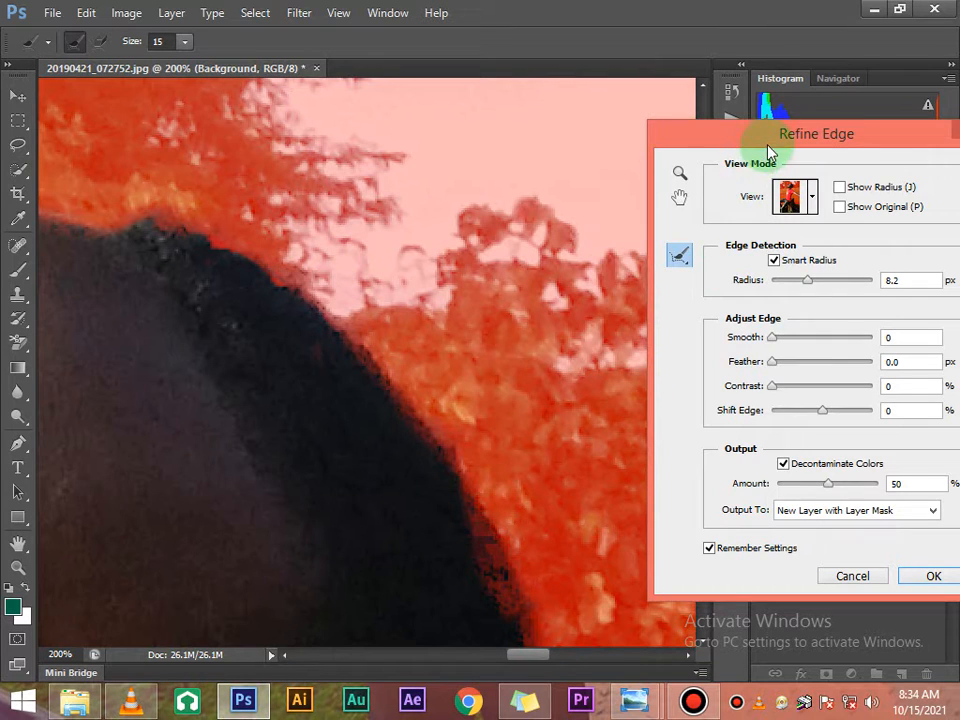
drag(768, 150, 618, 132)
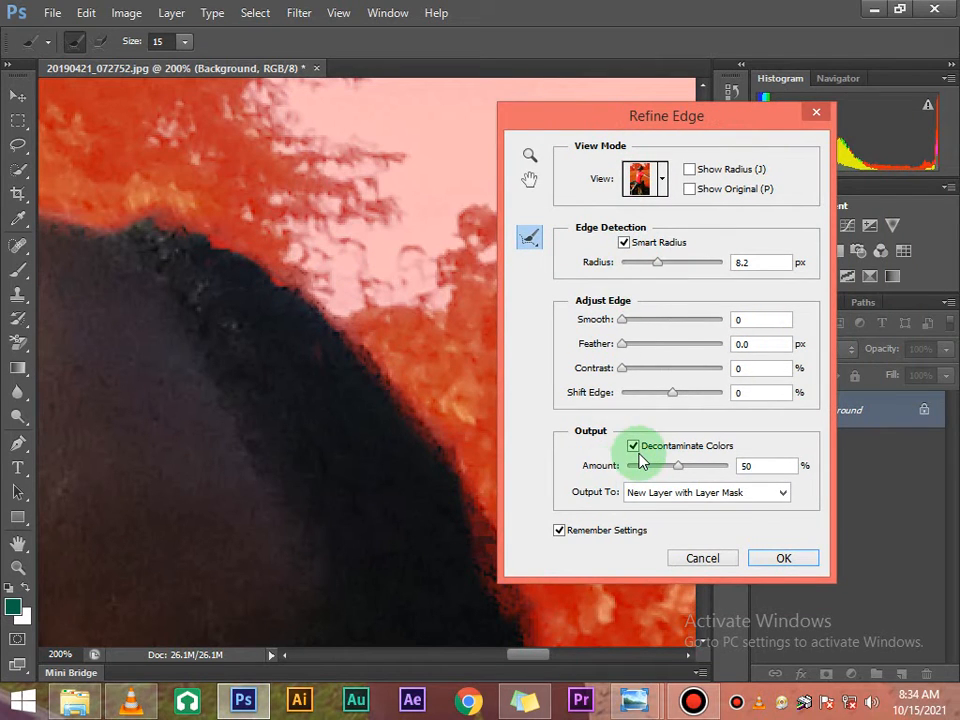
click(773, 558)
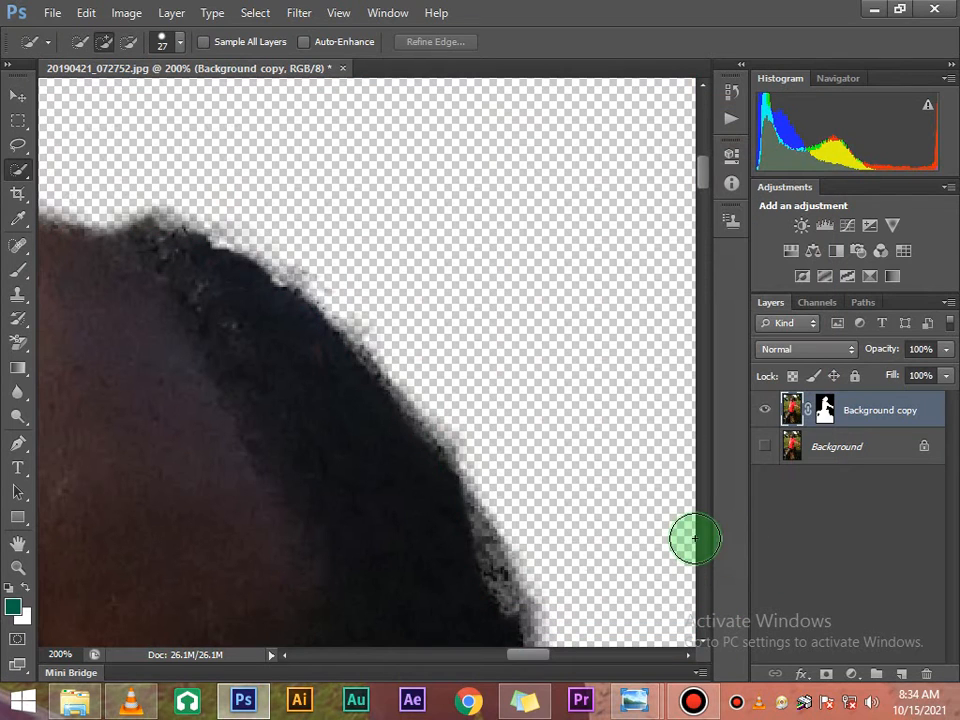
Step: Examine the whole cutout of the man and tree stump on the transparent background
key(ctrl+minus)
key(ctrl+minus)
key(ctrl+minus)
key(ctrl+minus)
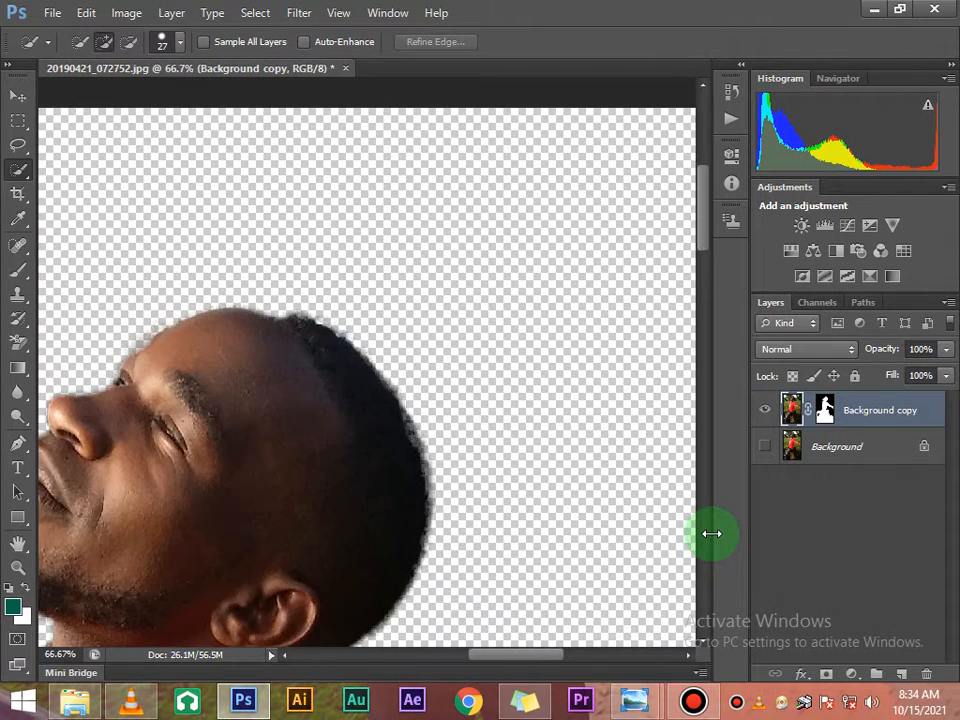
key(ctrl+minus)
key(ctrl+minus)
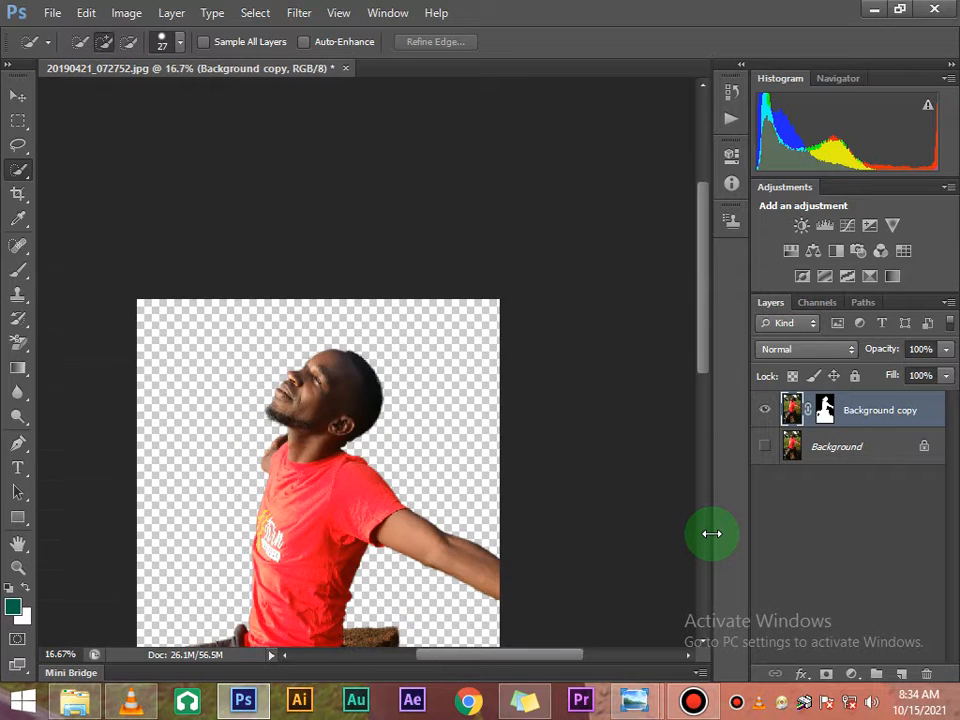
scroll(519, 528, down, 6)
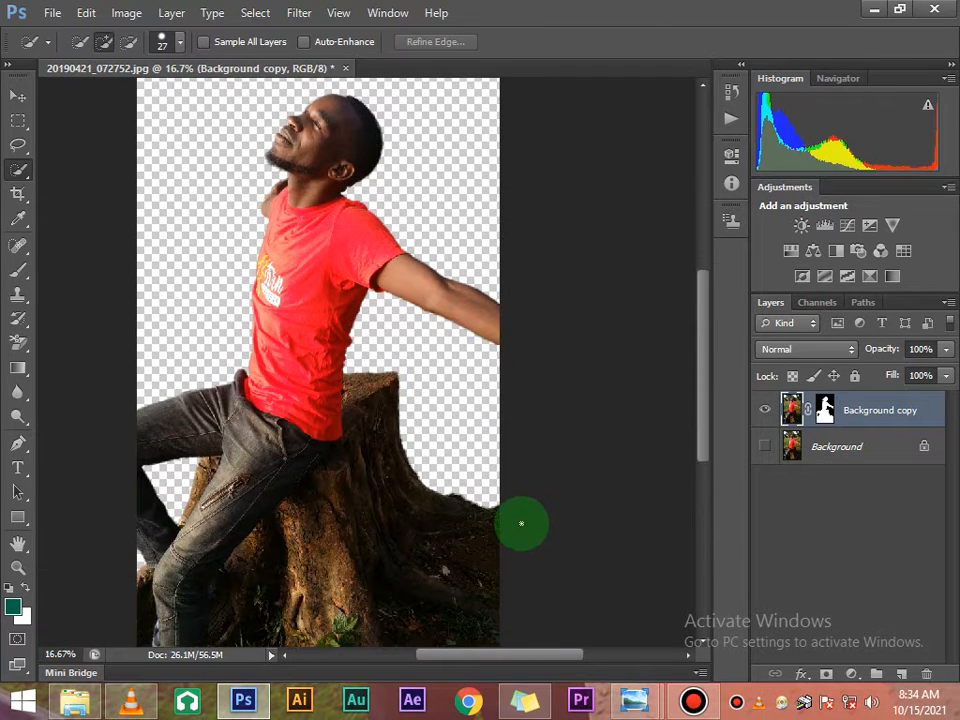
key(ctrl+minus)
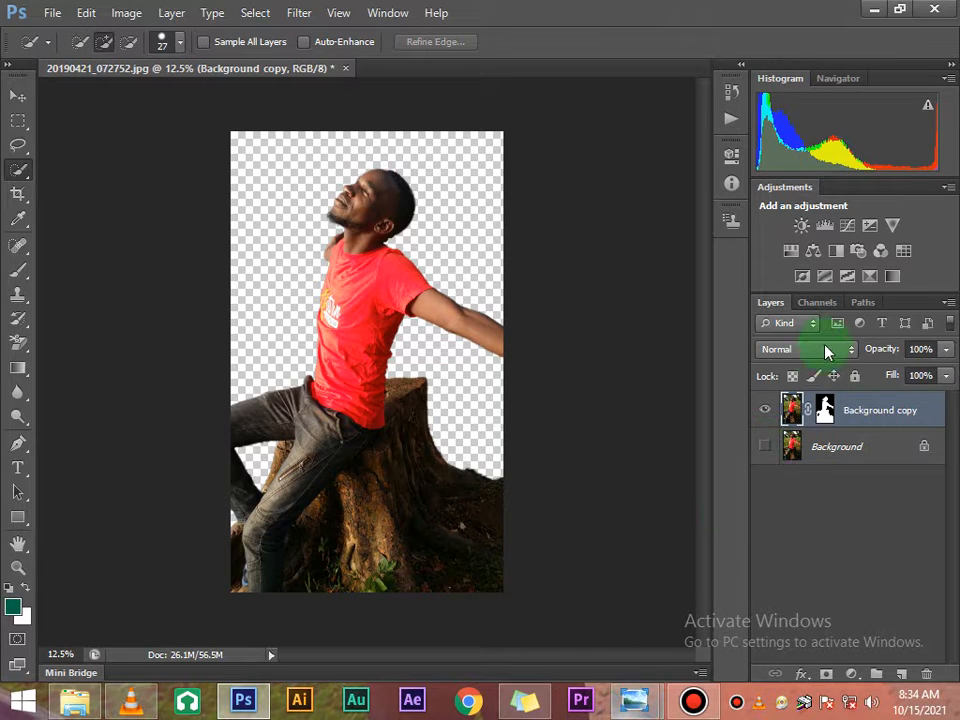
Step: Compare the cutout with the original photo by showing and hiding the Background layer, leaving it hidden
click(764, 447)
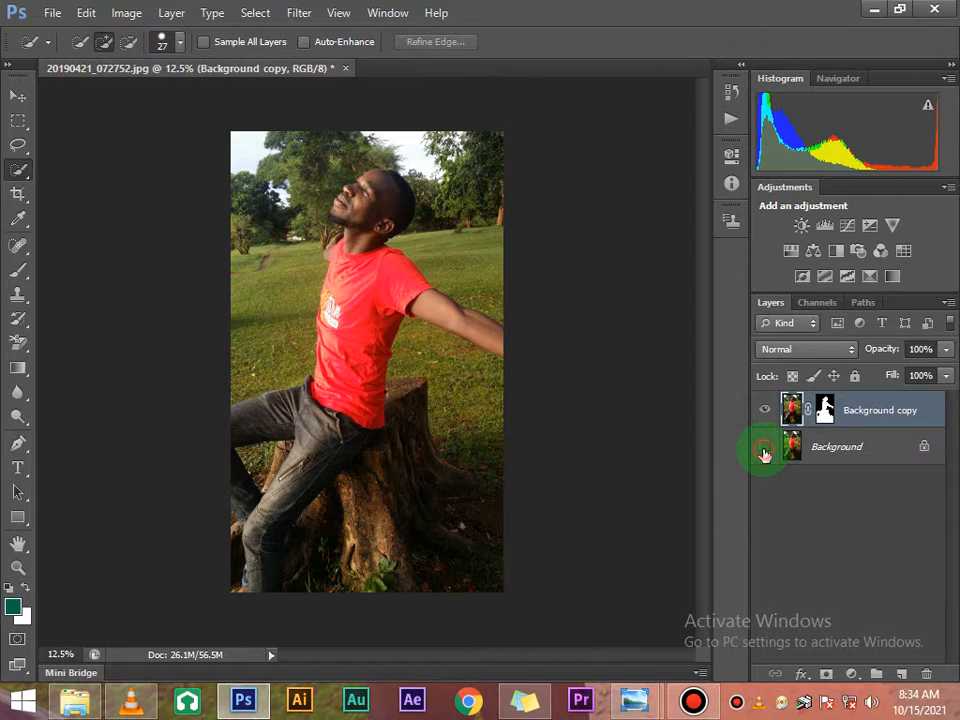
click(764, 449)
click(764, 449)
click(764, 449)
click(764, 449)
click(764, 449)
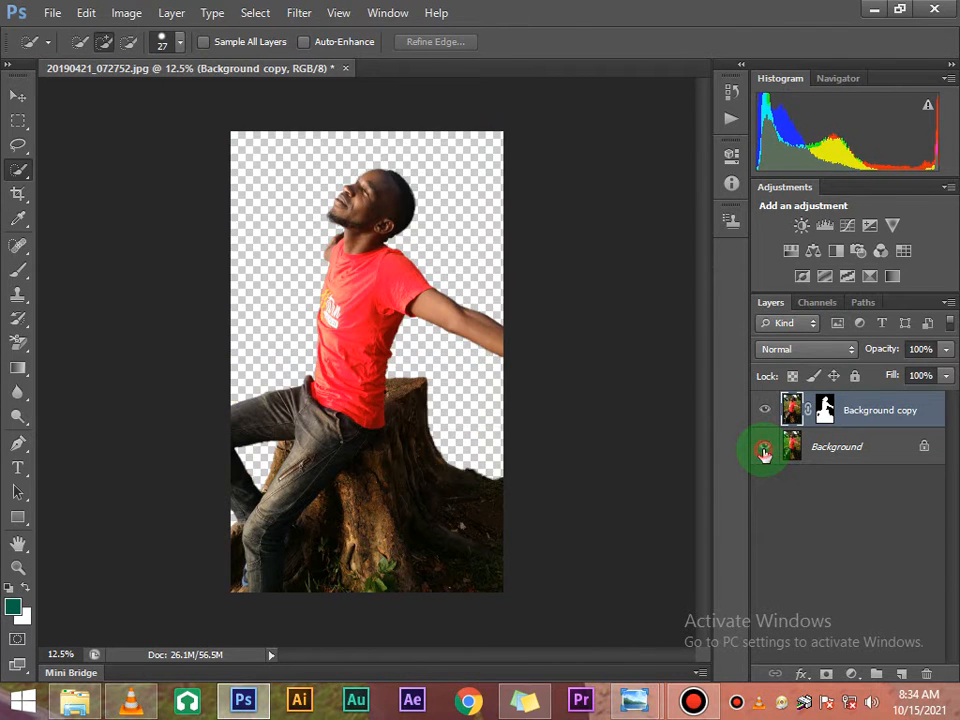
Step: Compare the cutout with the original photo by repeatedly toggling the Background layer's visibility, leaving it shown
click(764, 449)
click(764, 449)
click(764, 449)
click(764, 449)
click(764, 449)
click(764, 449)
click(764, 449)
click(764, 449)
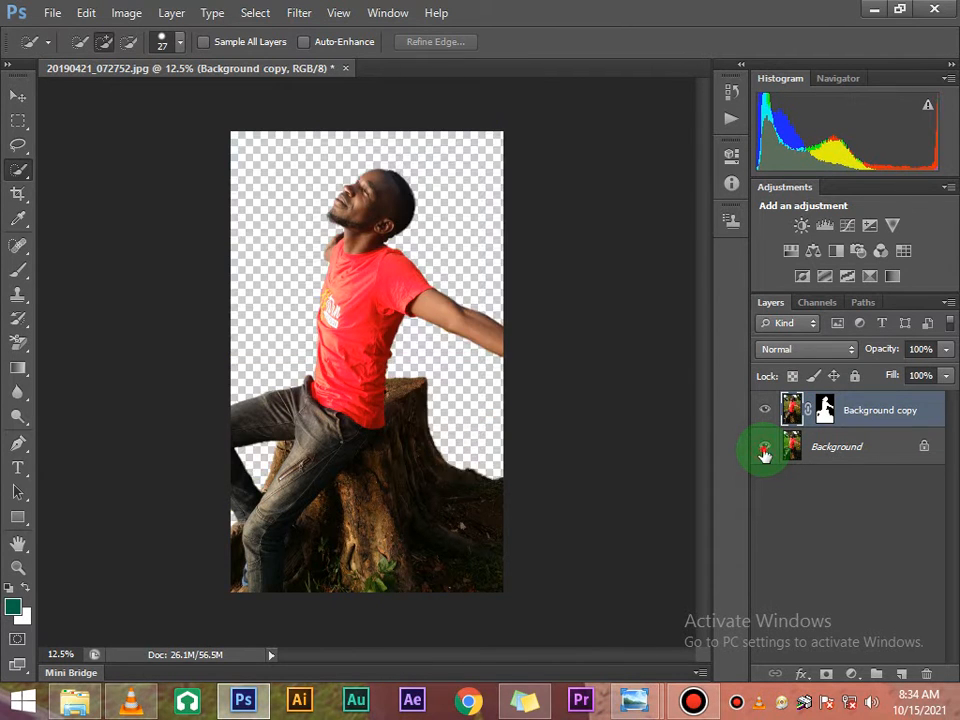
click(764, 449)
click(764, 449)
click(764, 450)
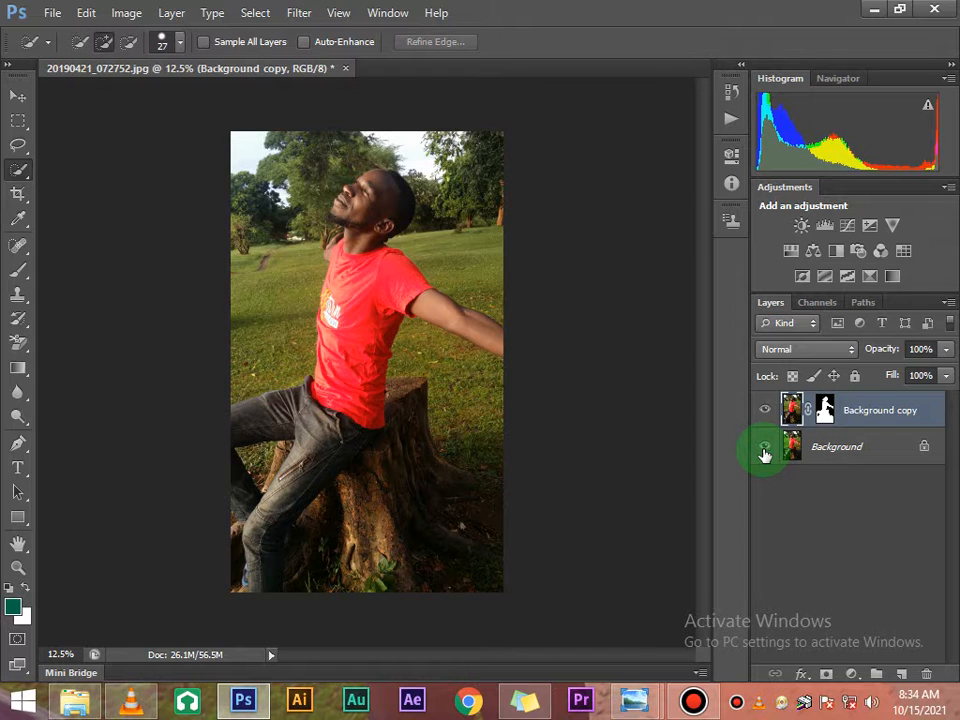
Step: Rename the Background copy layer to Foreground
click(859, 455)
click(846, 408)
right_click(861, 410)
click(864, 412)
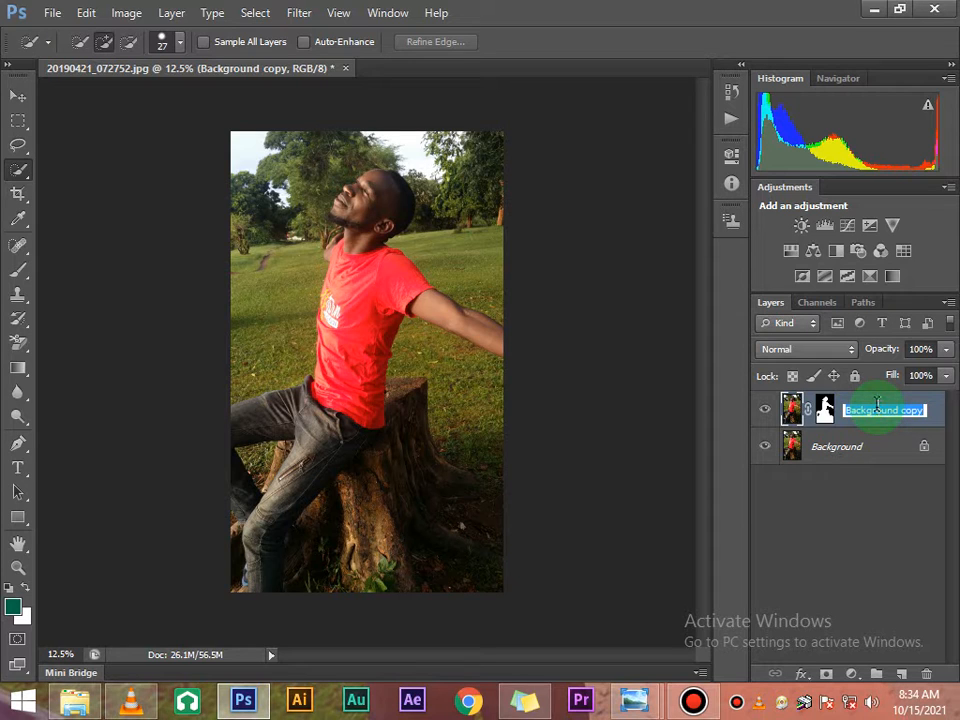
text(Foreground)
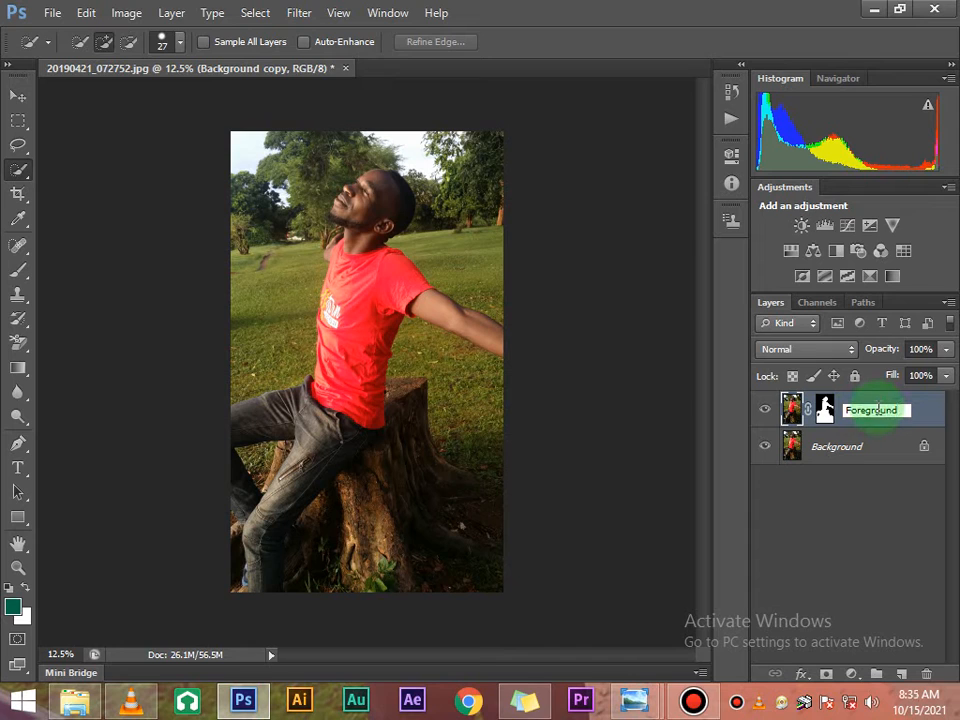
click(838, 485)
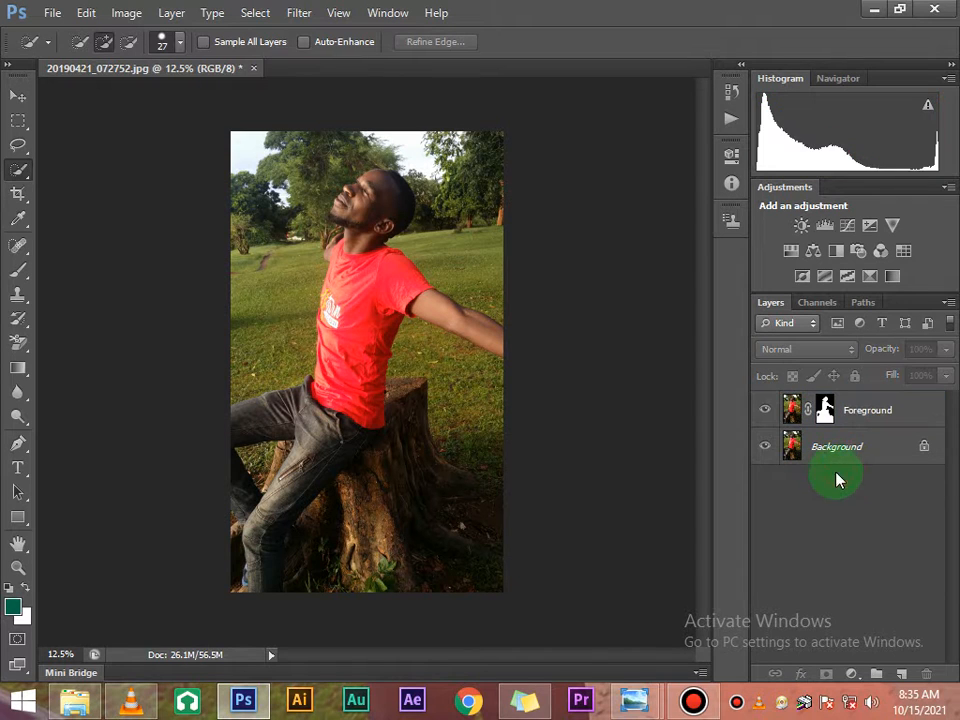
Step: Check the contents of the Foreground and Background layers by selecting and toggling them, leaving only Foreground shown
click(860, 418)
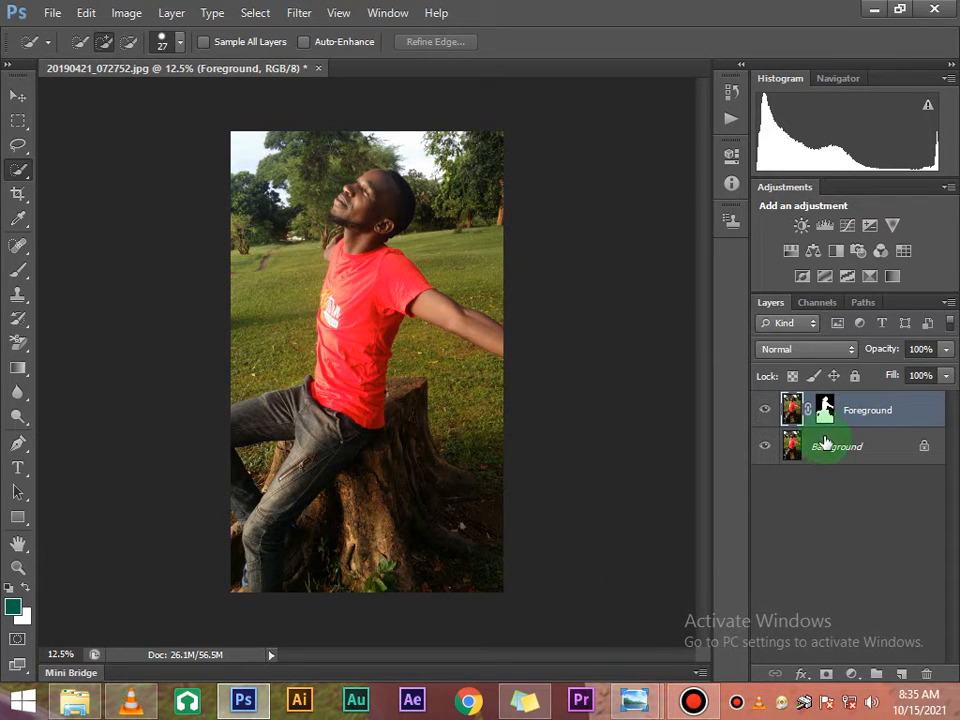
click(833, 441)
click(855, 420)
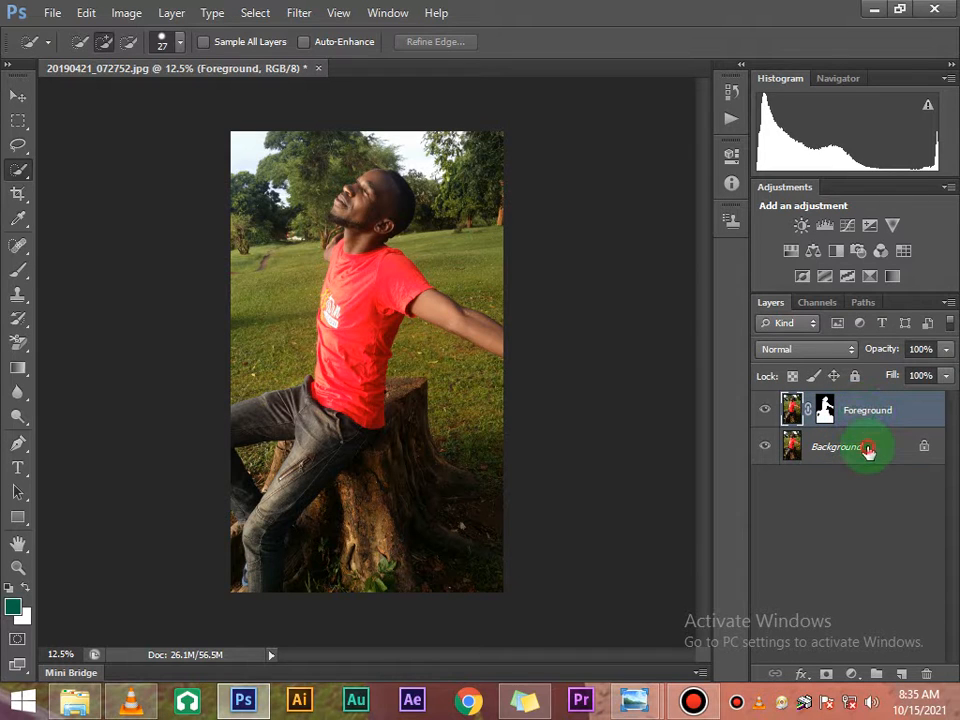
click(865, 443)
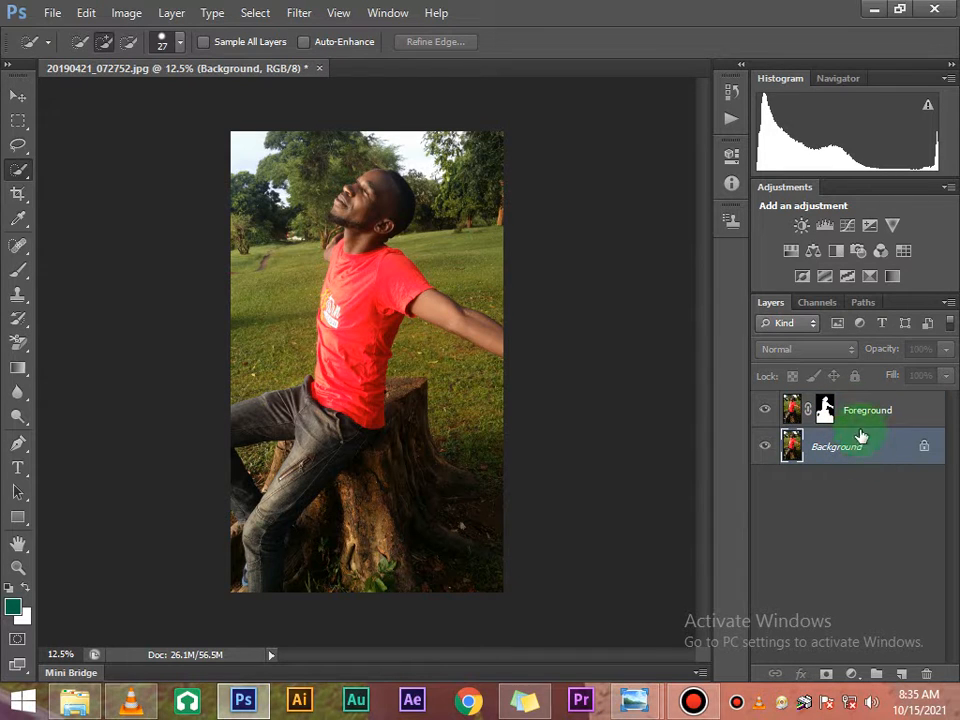
click(766, 412)
click(764, 410)
click(764, 448)
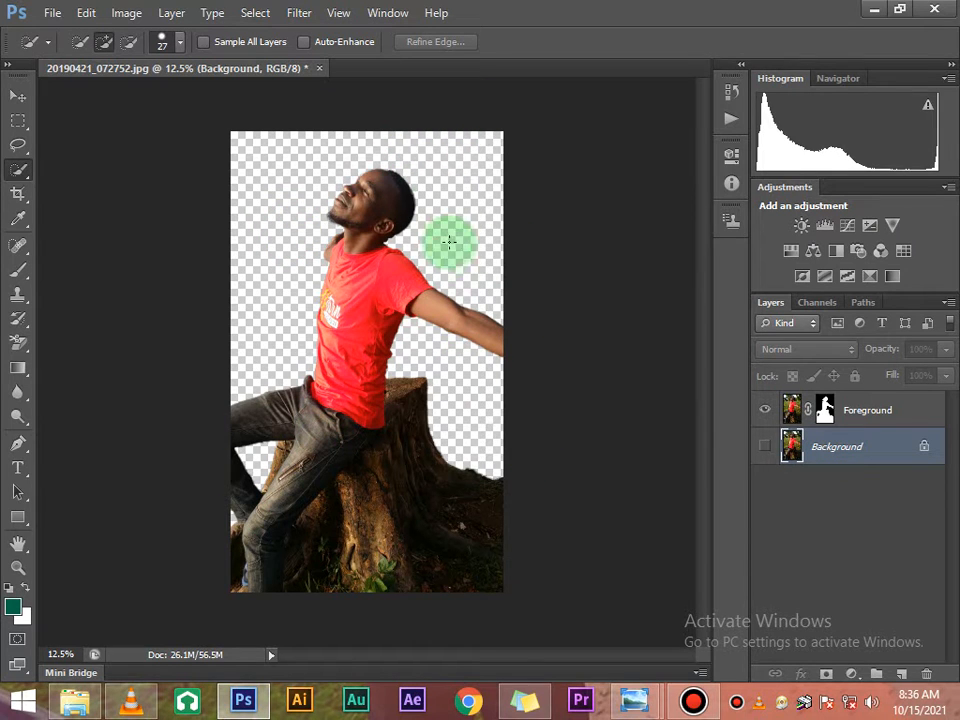
Step: Hide the Foreground layer, show the Background layer and make it the active layer
click(843, 420)
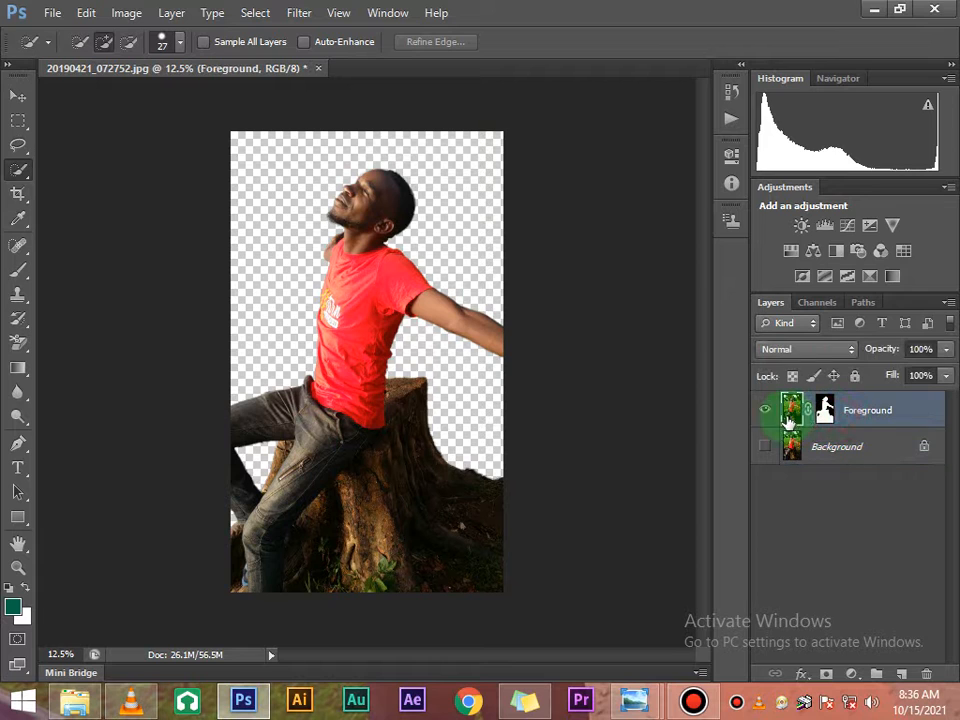
click(766, 411)
click(764, 446)
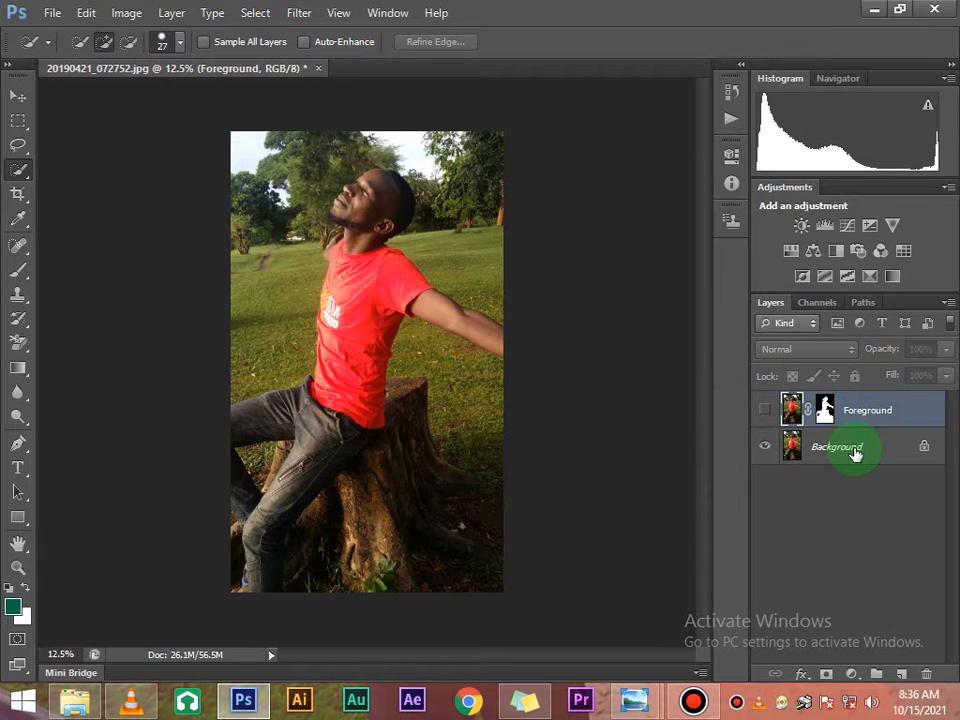
click(853, 447)
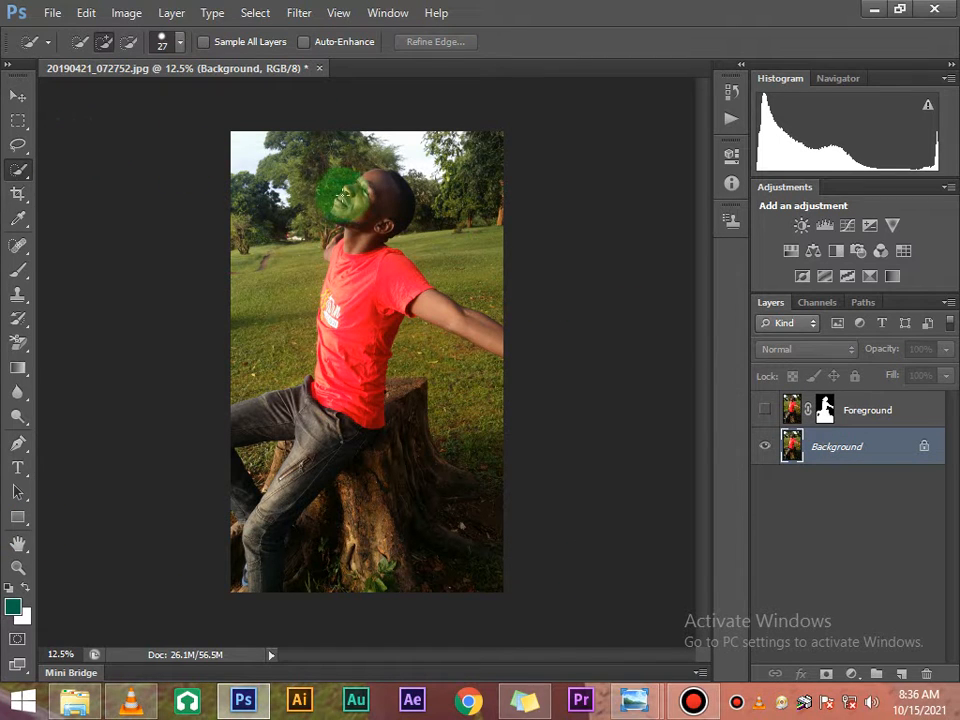
Step: Draw a loose Lasso selection around the man and tree stump on the Background layer
click(20, 150)
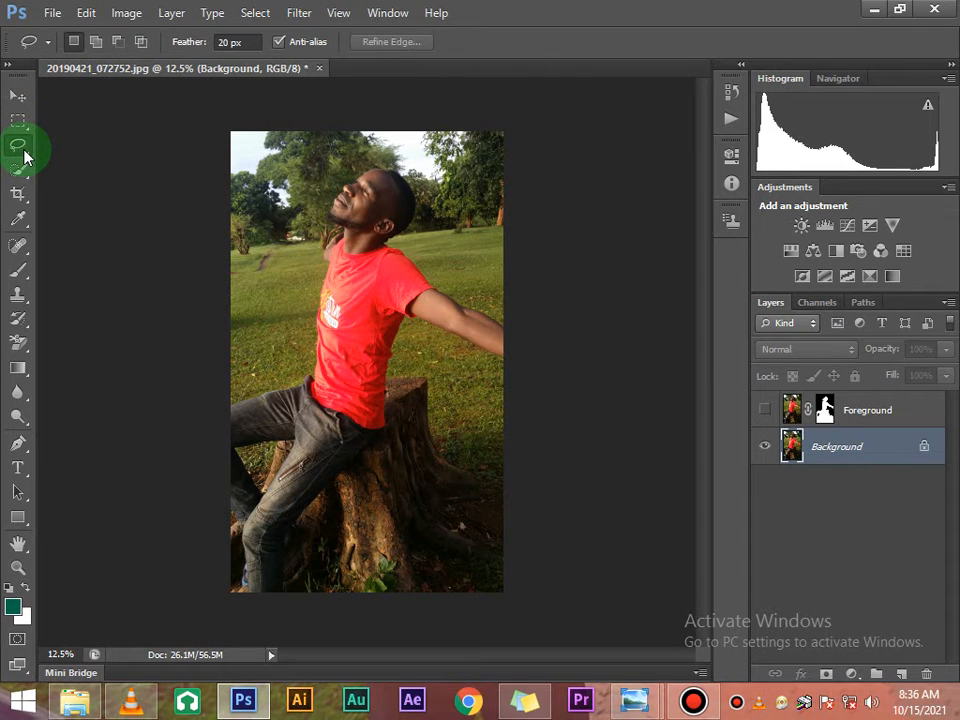
click(20, 148)
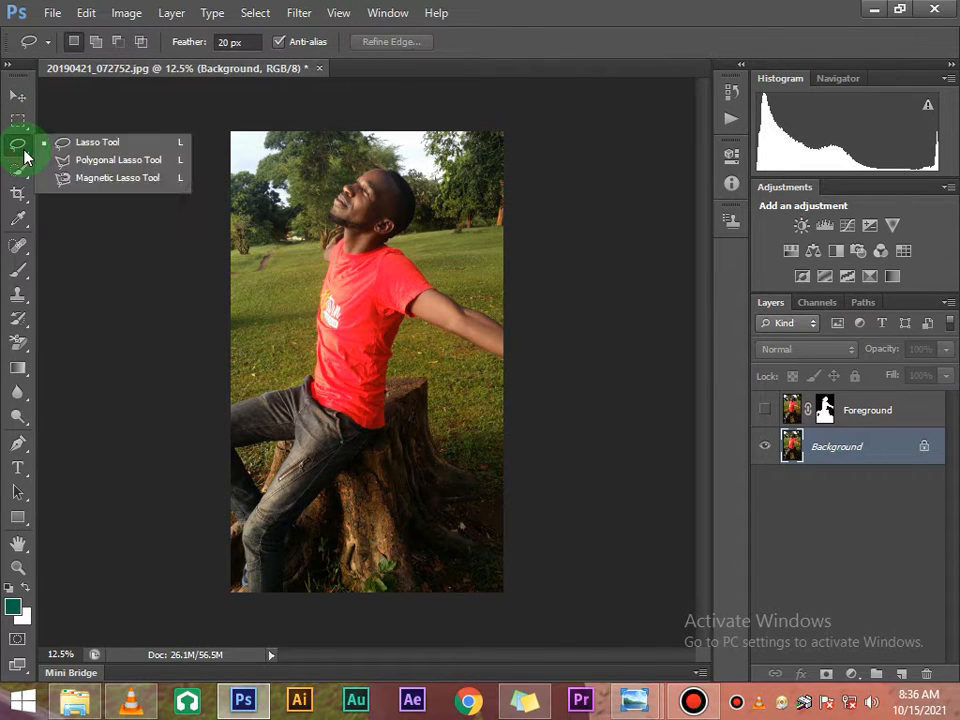
click(93, 145)
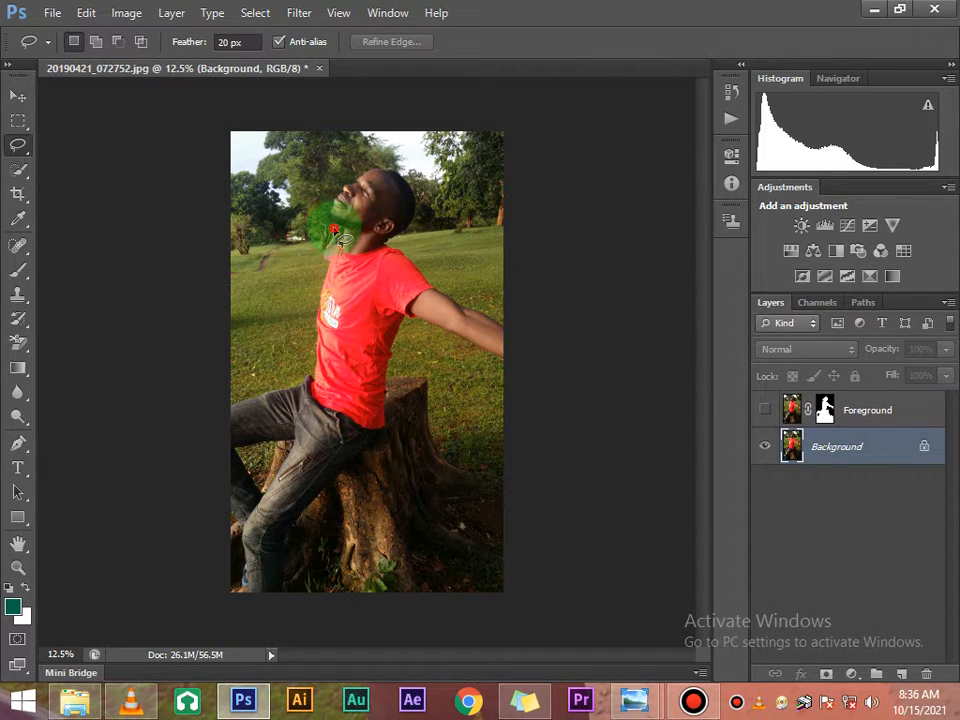
mouse_move(327, 205)
mouse_down()
mouse_move(342, 166)
mouse_move(393, 170)
mouse_move(428, 193)
mouse_up()
mouse_move(422, 222)
mouse_down()
mouse_move(411, 250)
mouse_move(432, 290)
mouse_move(456, 290)
mouse_move(505, 319)
mouse_move(510, 370)
mouse_move(479, 370)
mouse_move(424, 338)
mouse_move(387, 352)
mouse_move(436, 377)
mouse_move(443, 443)
mouse_move(461, 458)
mouse_move(544, 477)
mouse_move(548, 508)
mouse_move(495, 626)
mouse_move(295, 629)
mouse_move(212, 623)
mouse_move(196, 607)
mouse_move(222, 397)
mouse_move(232, 385)
mouse_move(292, 372)
mouse_move(312, 238)
mouse_up()
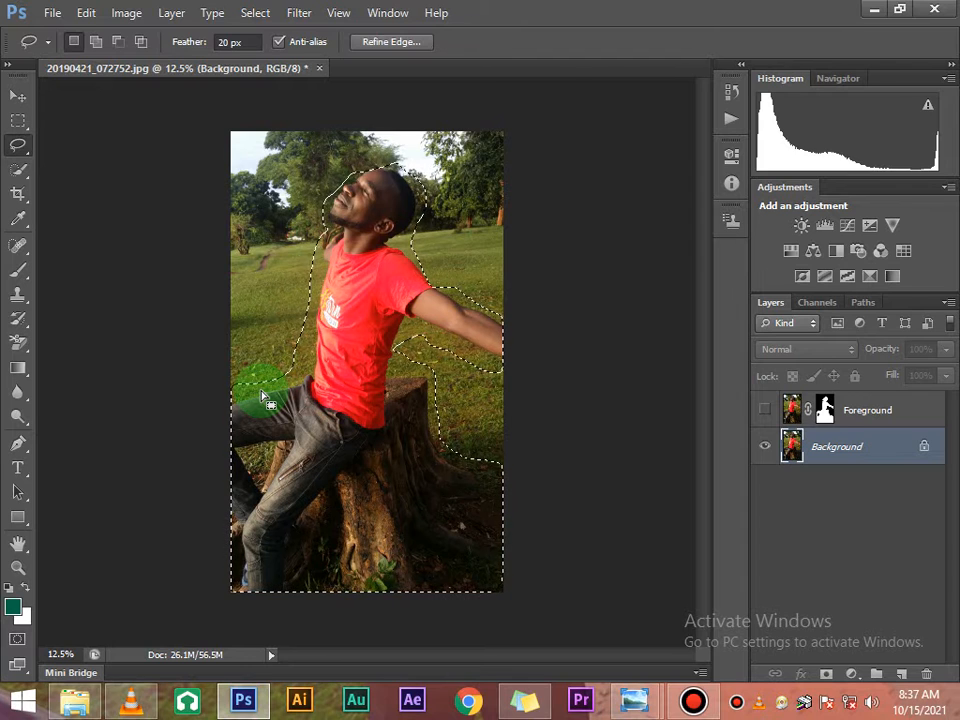
Step: Fill the selected man and stump area with Content-Aware contents in Normal mode at 100% opacity
click(86, 14)
click(80, 190)
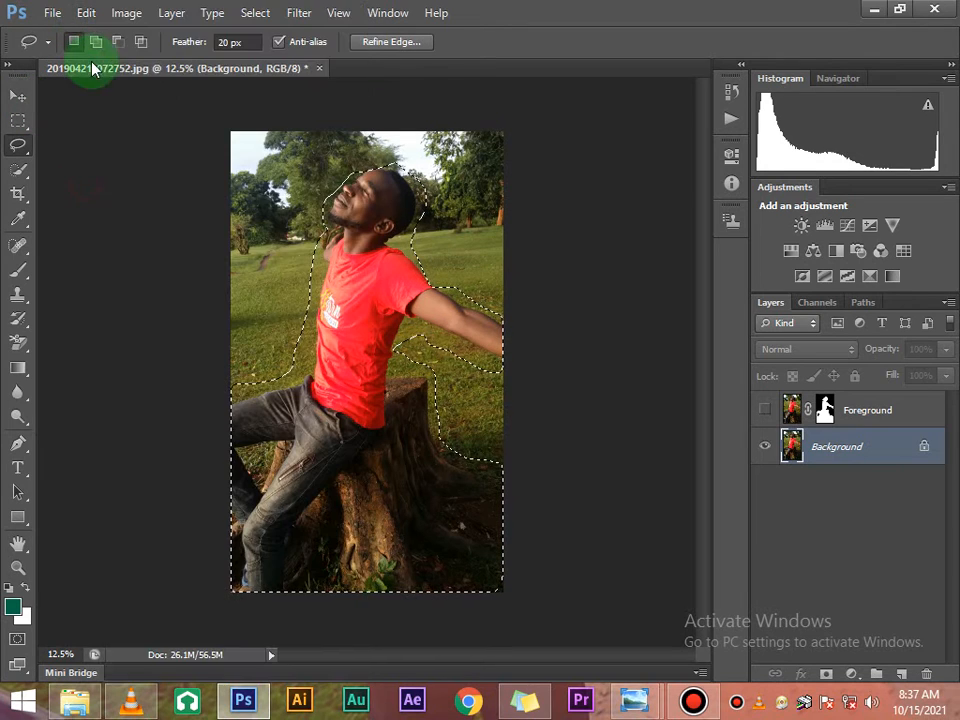
click(89, 16)
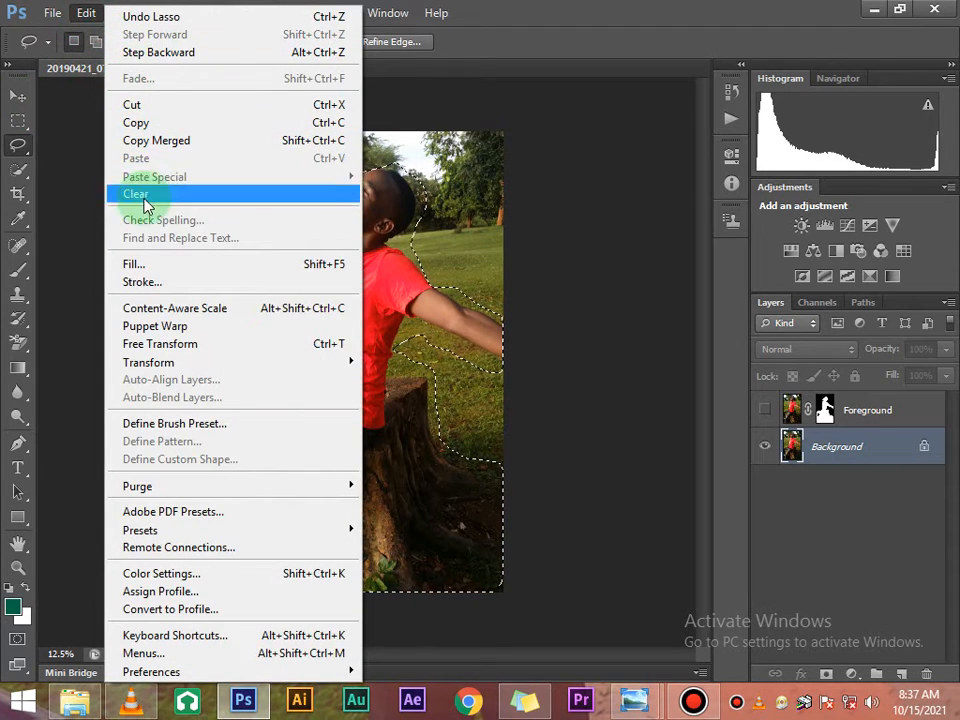
click(153, 266)
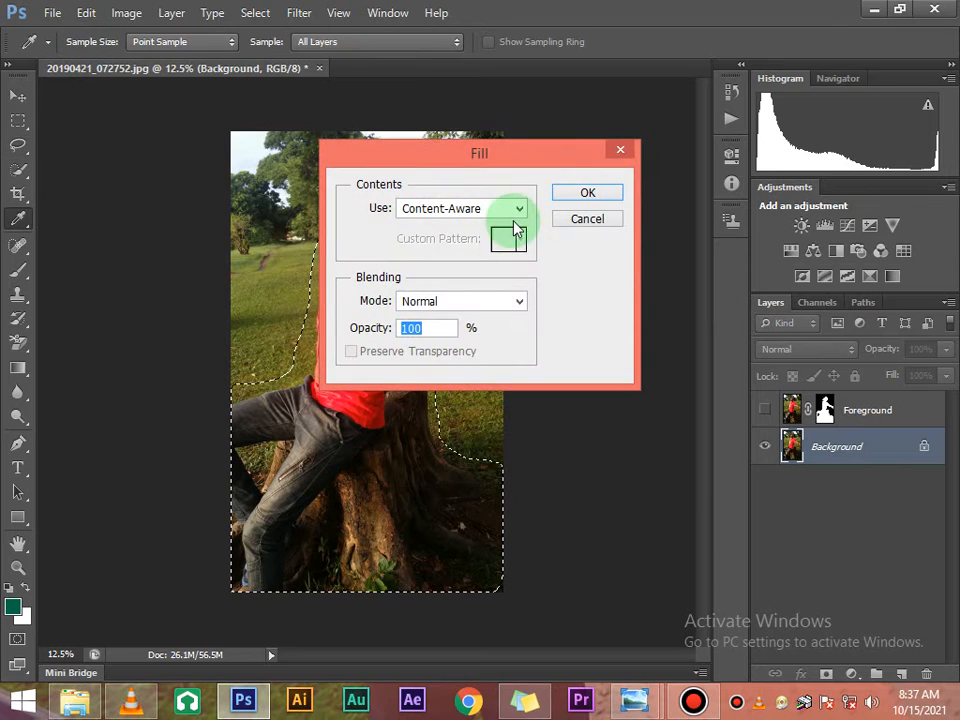
click(519, 210)
click(519, 212)
click(519, 212)
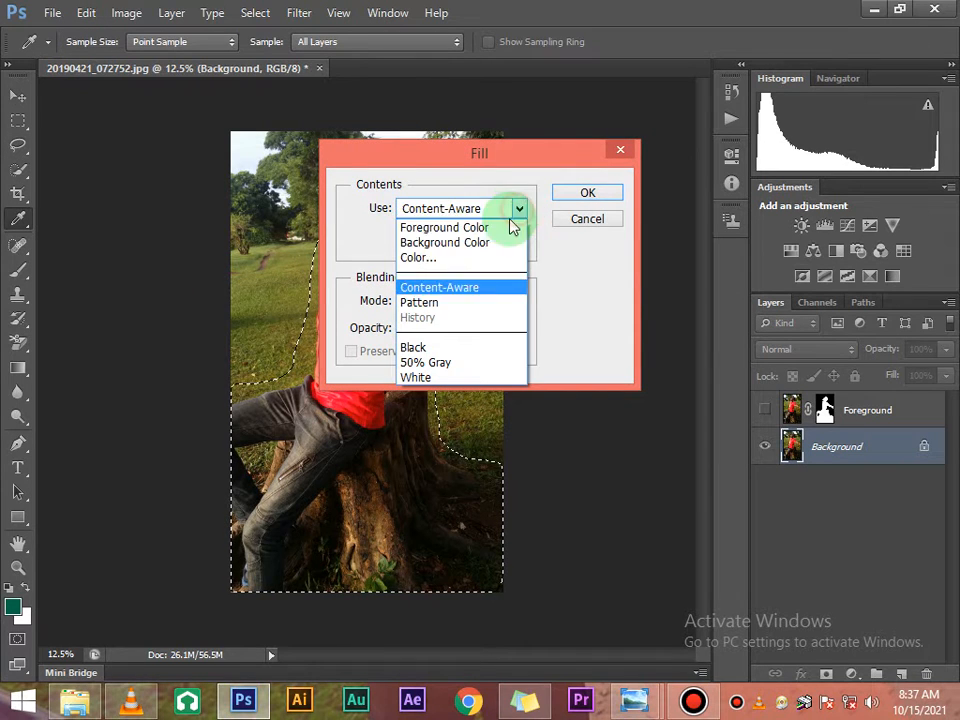
click(469, 287)
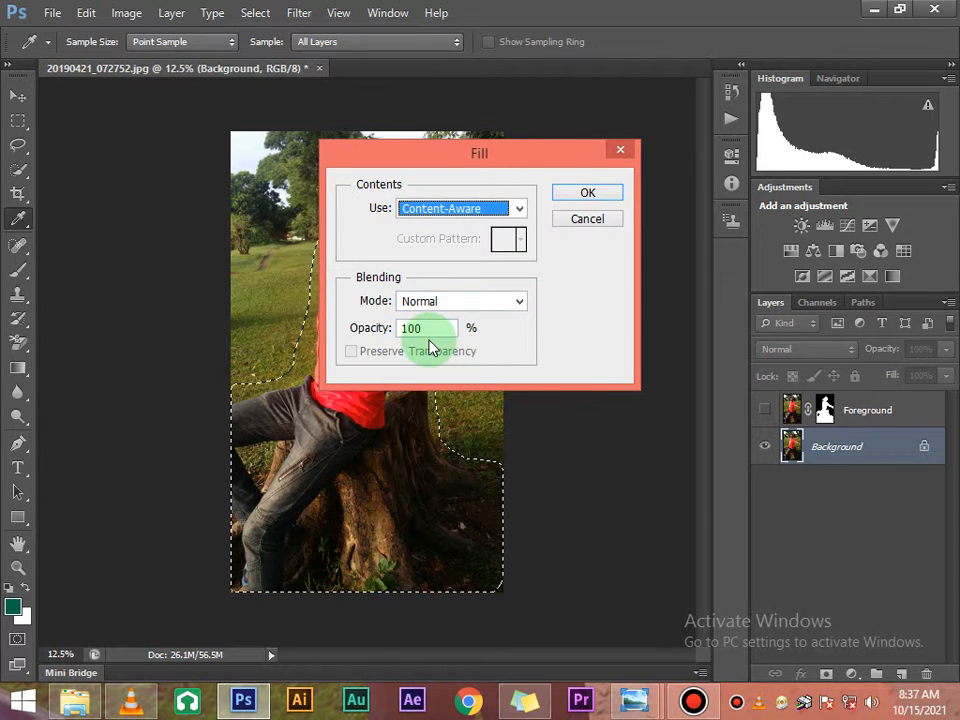
click(567, 190)
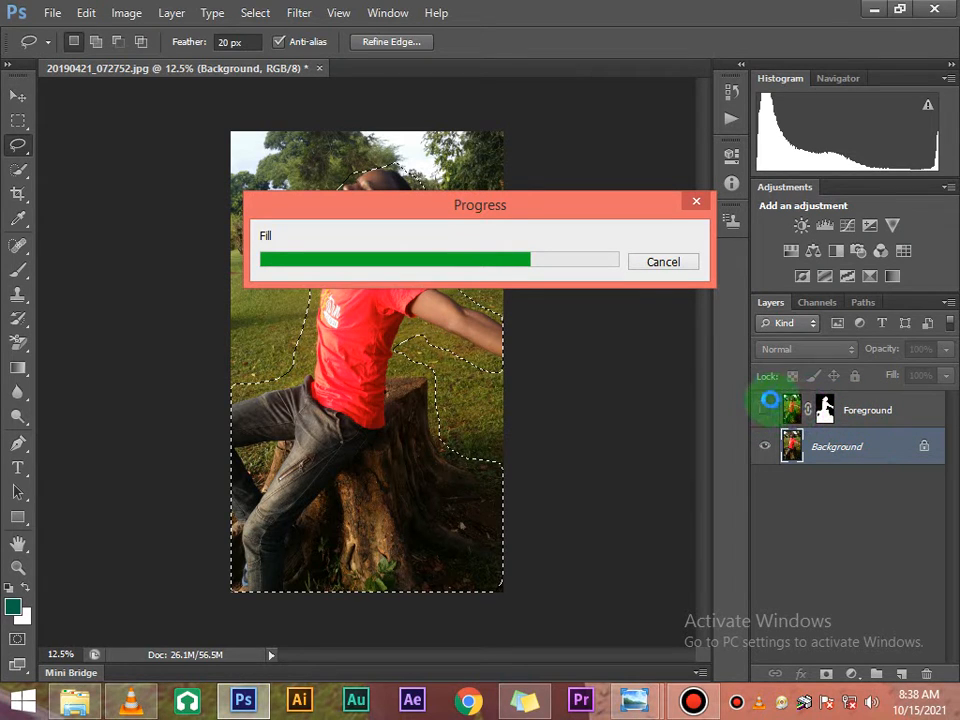
Step: Check the filled background by briefly showing the Foreground layer over it, and clear the selection
click(769, 401)
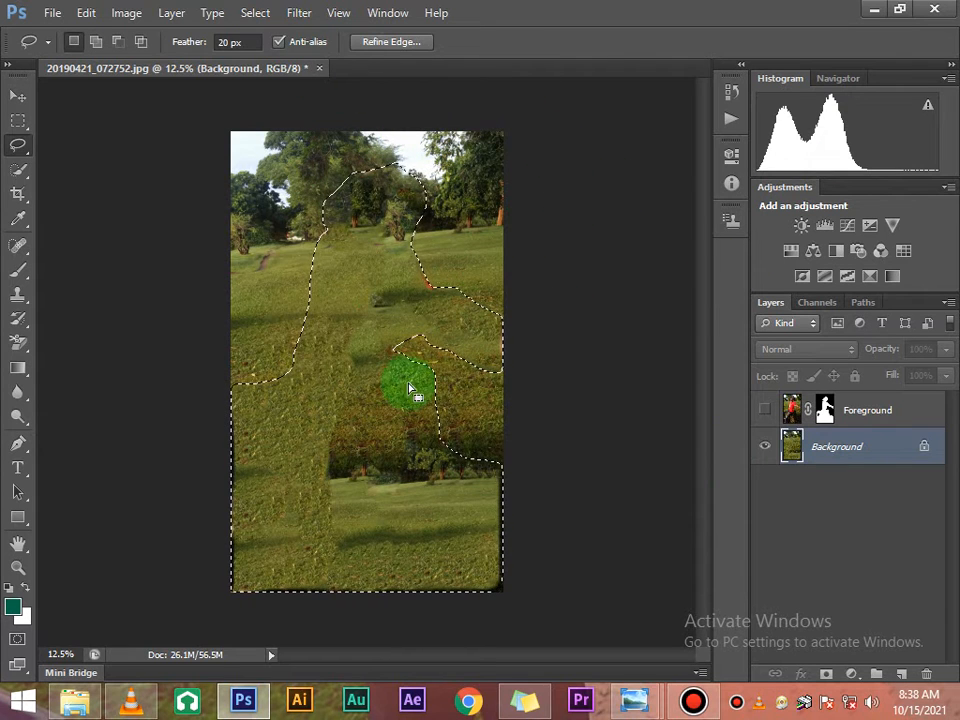
click(764, 411)
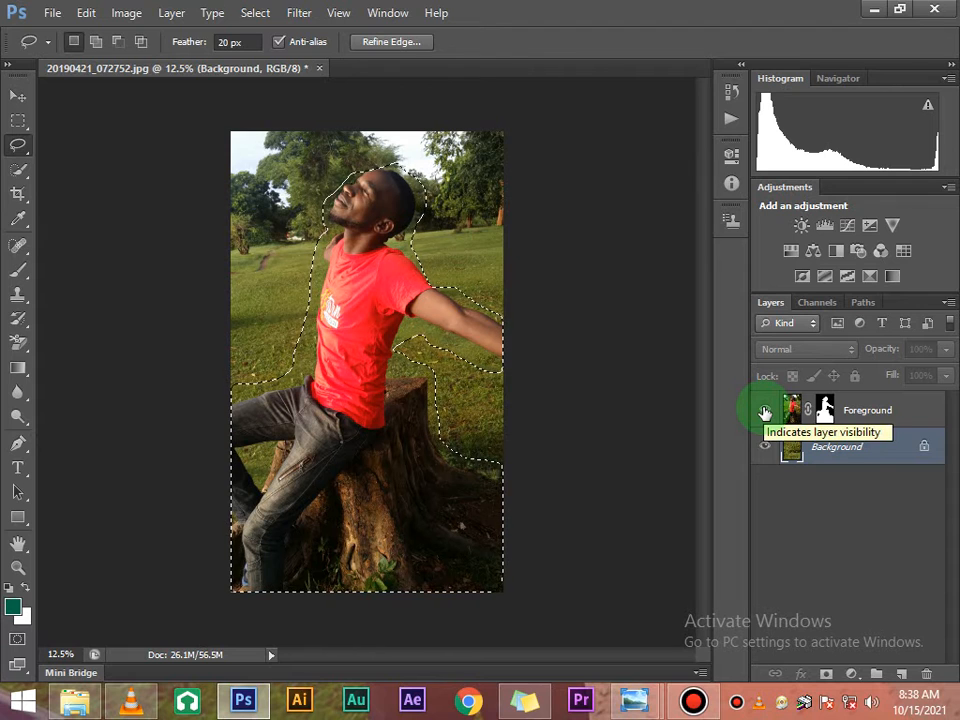
click(764, 411)
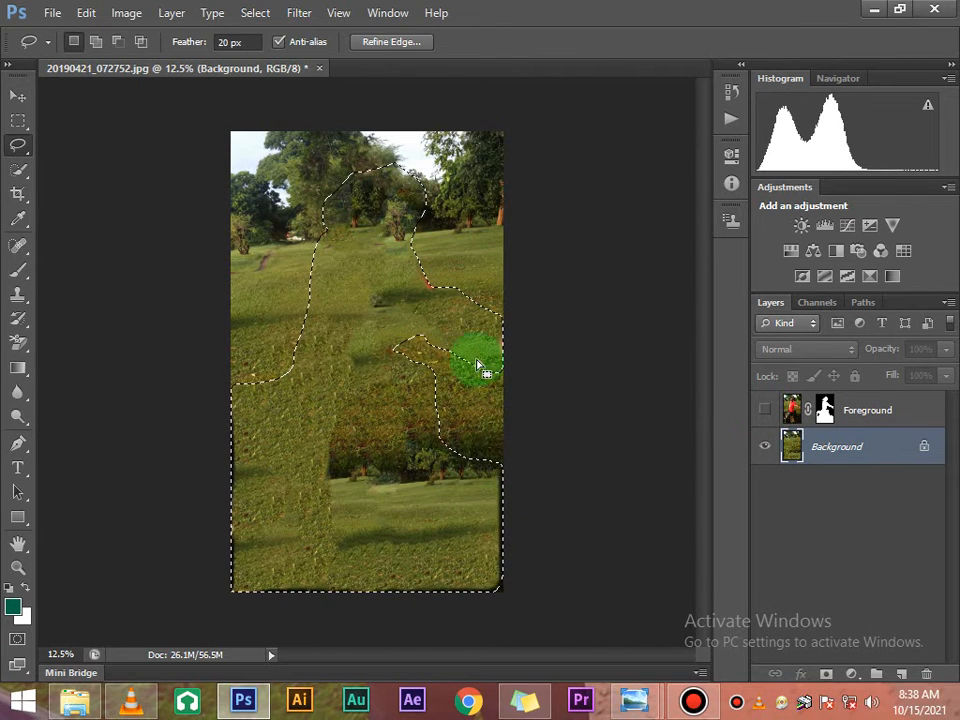
click(17, 96)
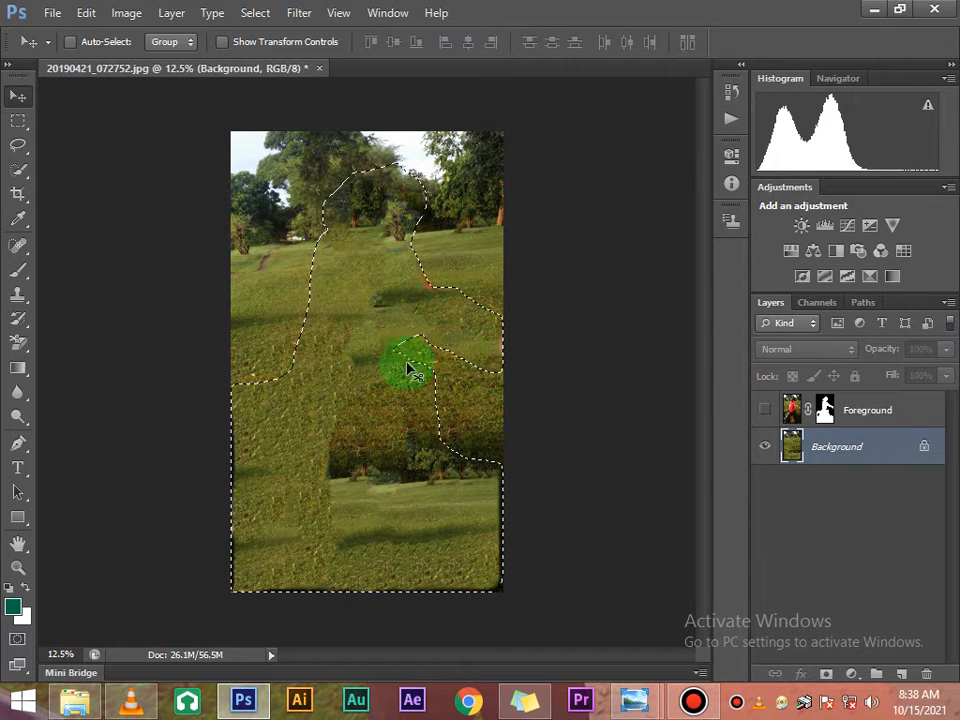
click(255, 13)
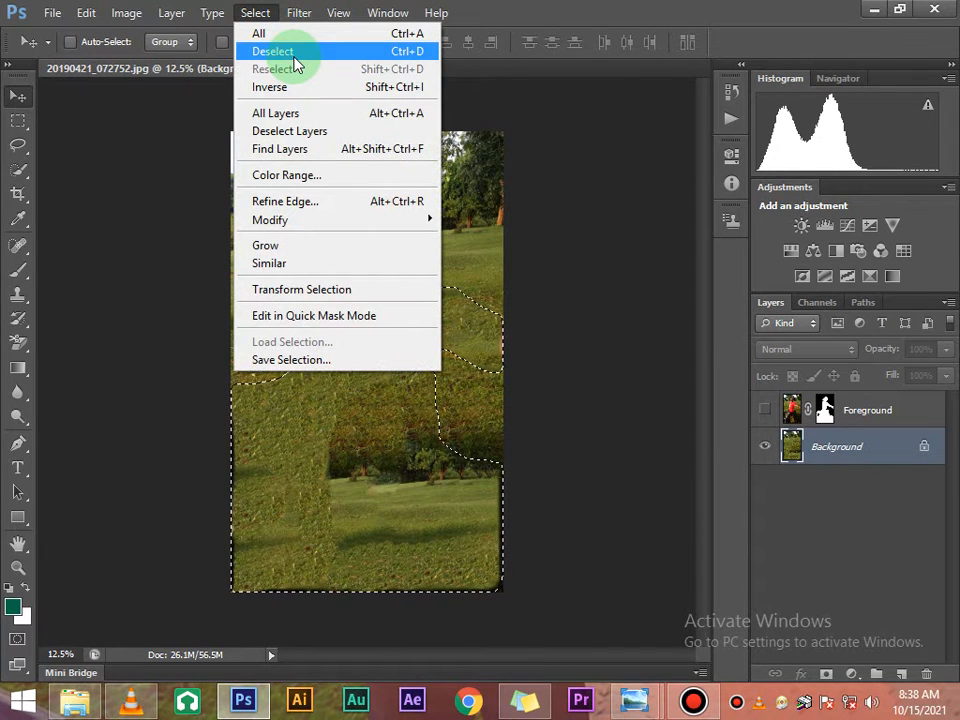
click(295, 58)
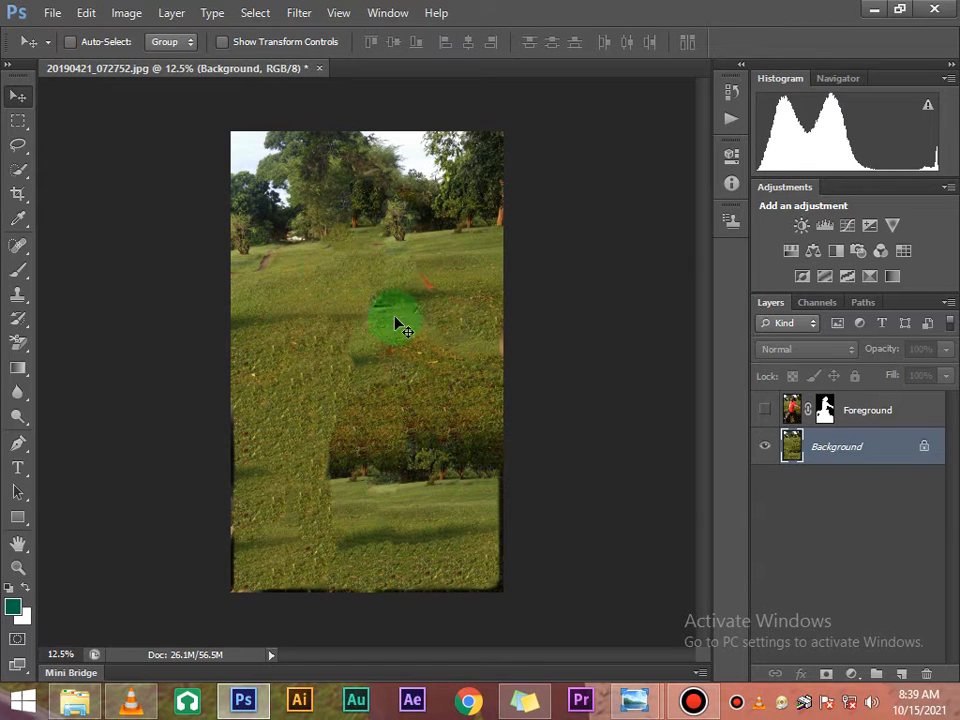
Step: Try a Content-Aware fill on a lassoed area over the duplicated trees in the lower lawn, undo it and deselect
click(18, 146)
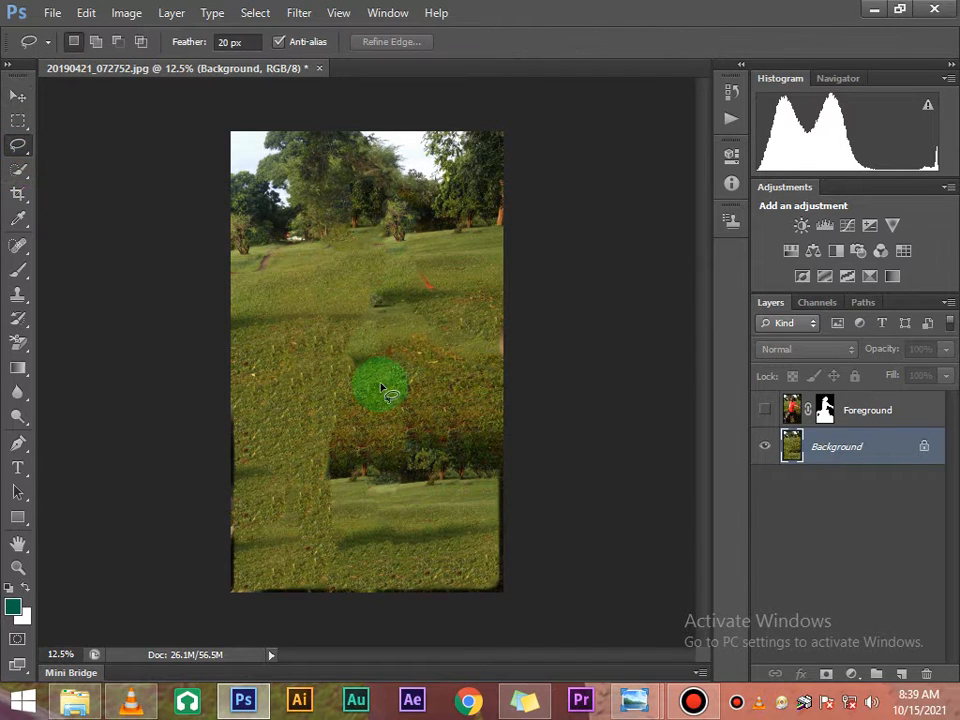
click(311, 340)
mouse_move(352, 335)
mouse_down()
mouse_move(504, 441)
mouse_move(452, 517)
mouse_move(404, 544)
mouse_move(305, 538)
mouse_move(227, 462)
mouse_move(276, 360)
mouse_move(320, 334)
mouse_up()
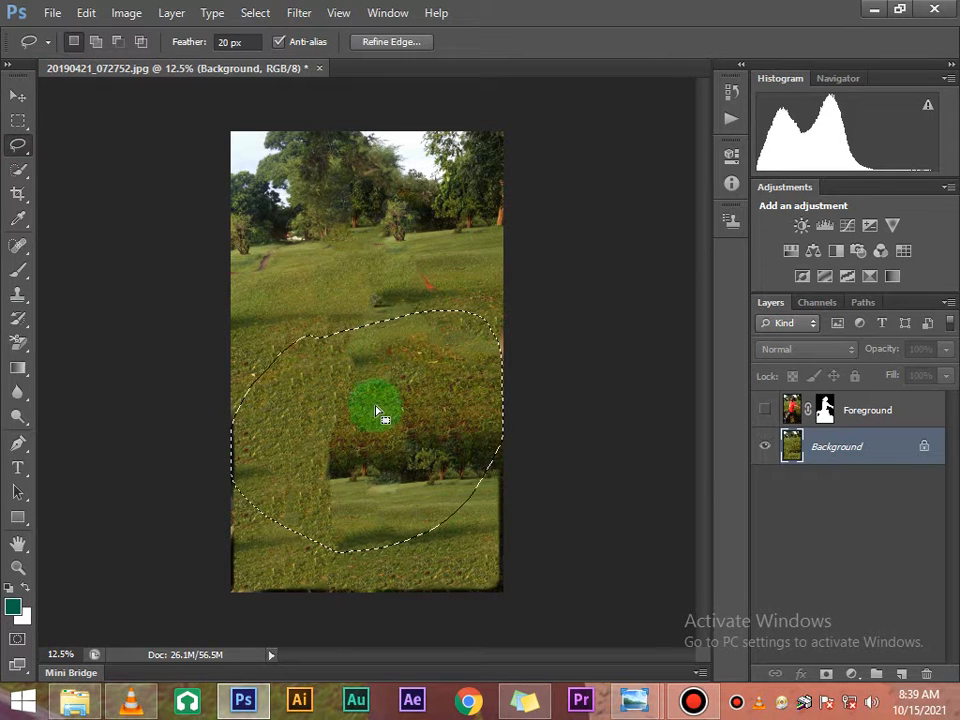
click(86, 13)
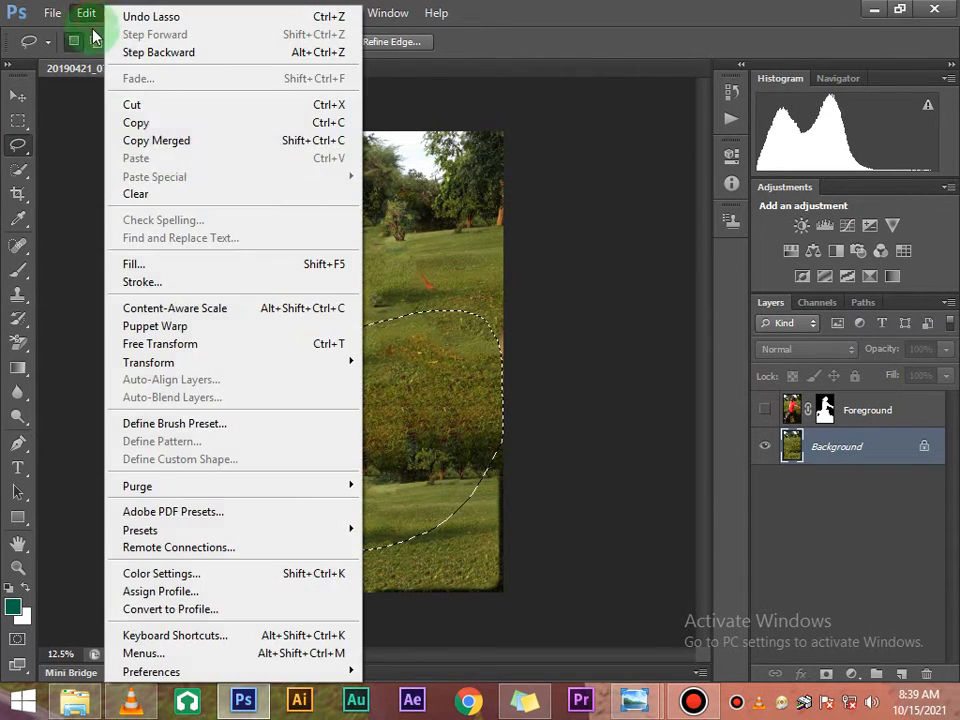
click(188, 263)
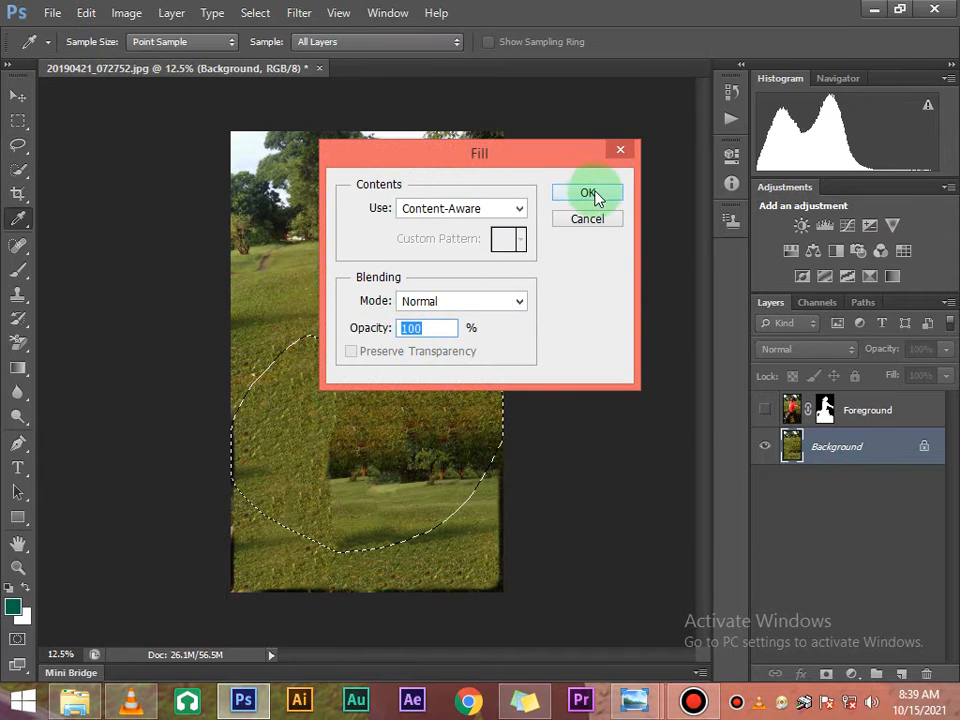
click(596, 199)
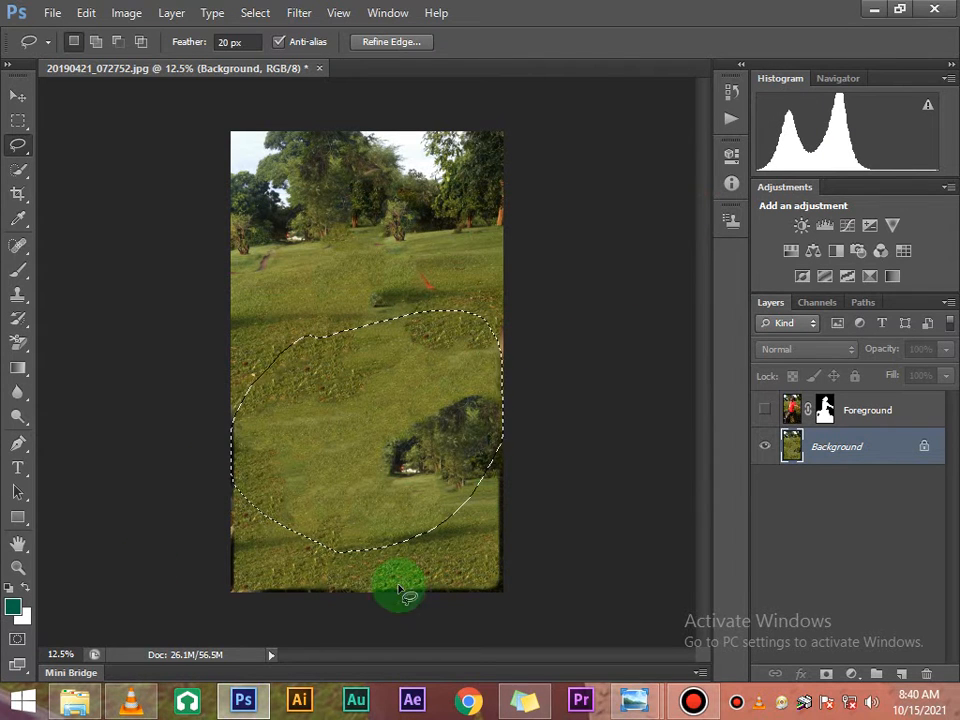
key(ctrl+z)
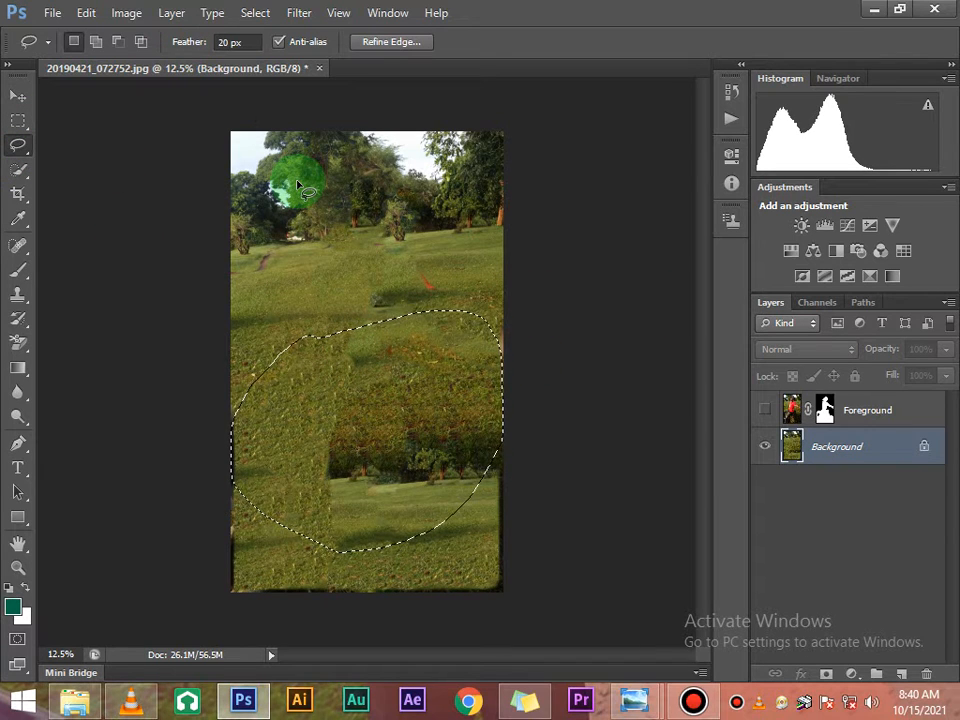
key(ctrl+d)
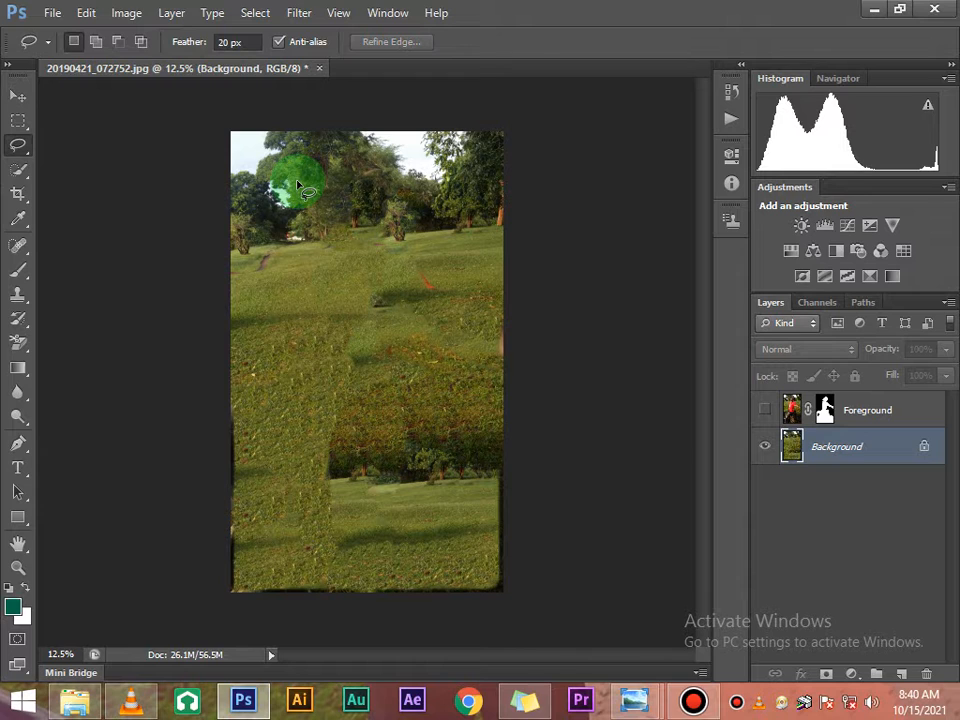
Step: Apply a Lens Blur with a hexagon iris and radius 50 to the Background layer
click(13, 98)
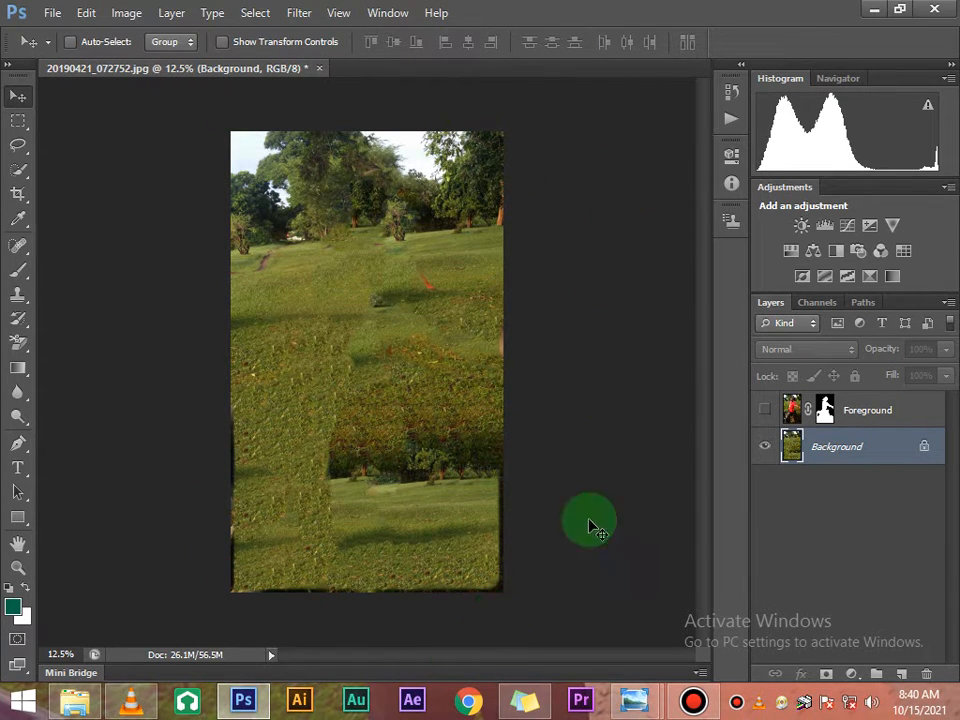
click(842, 424)
click(842, 452)
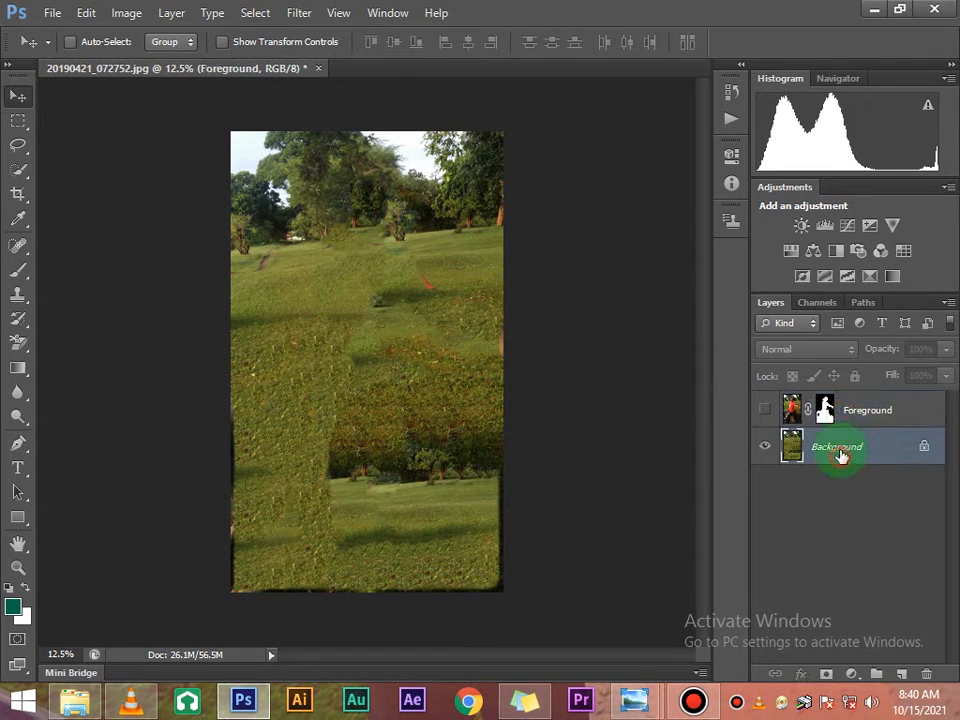
click(857, 408)
click(849, 446)
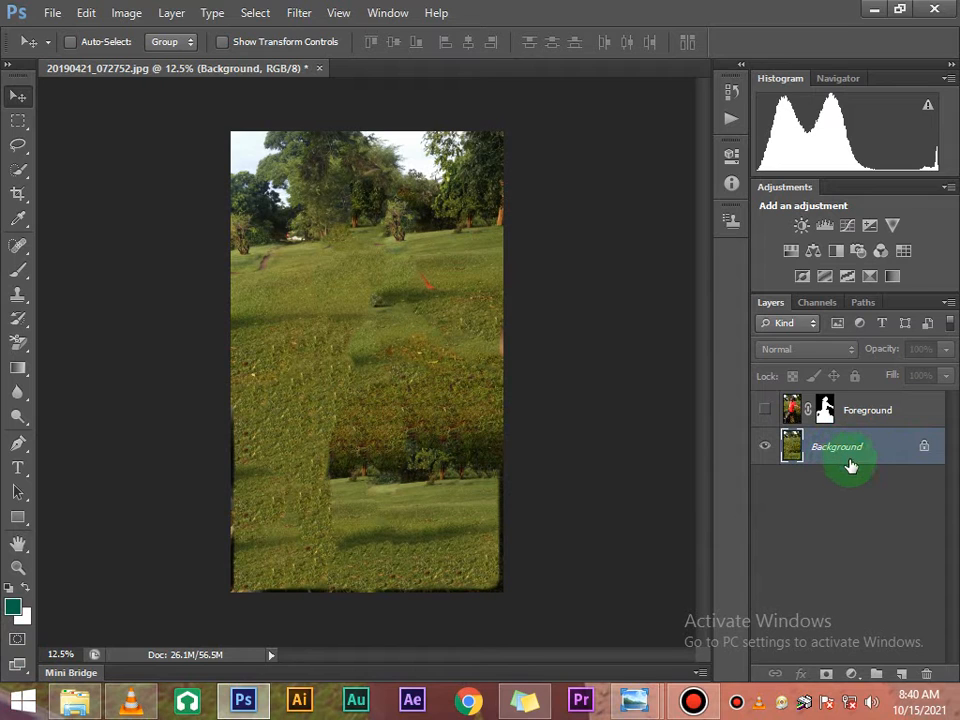
click(306, 12)
mouse_move(407, 205)
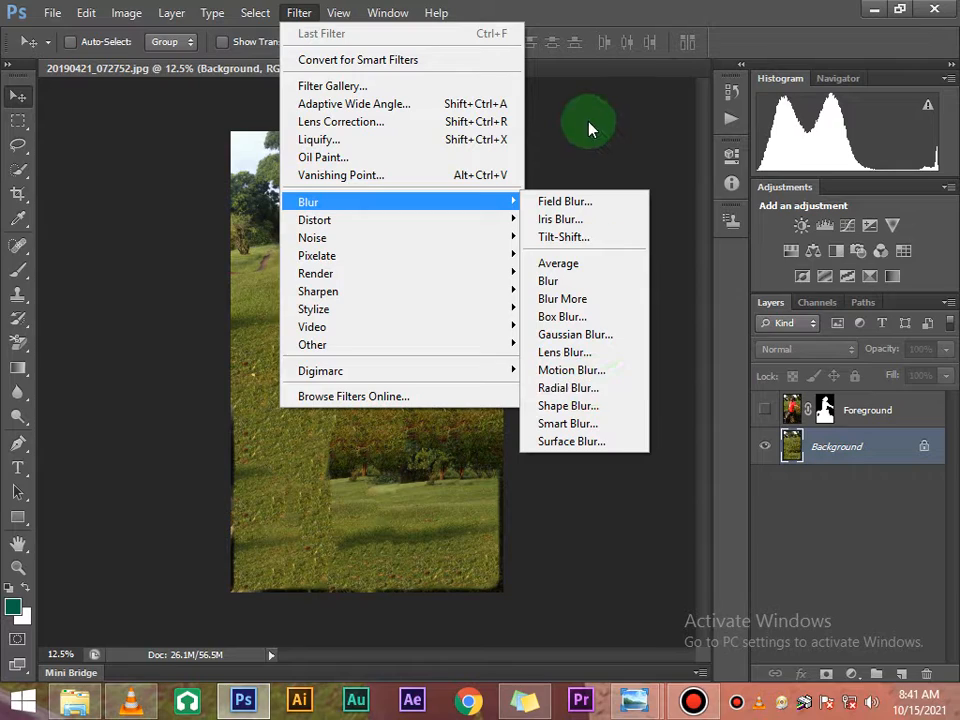
click(566, 354)
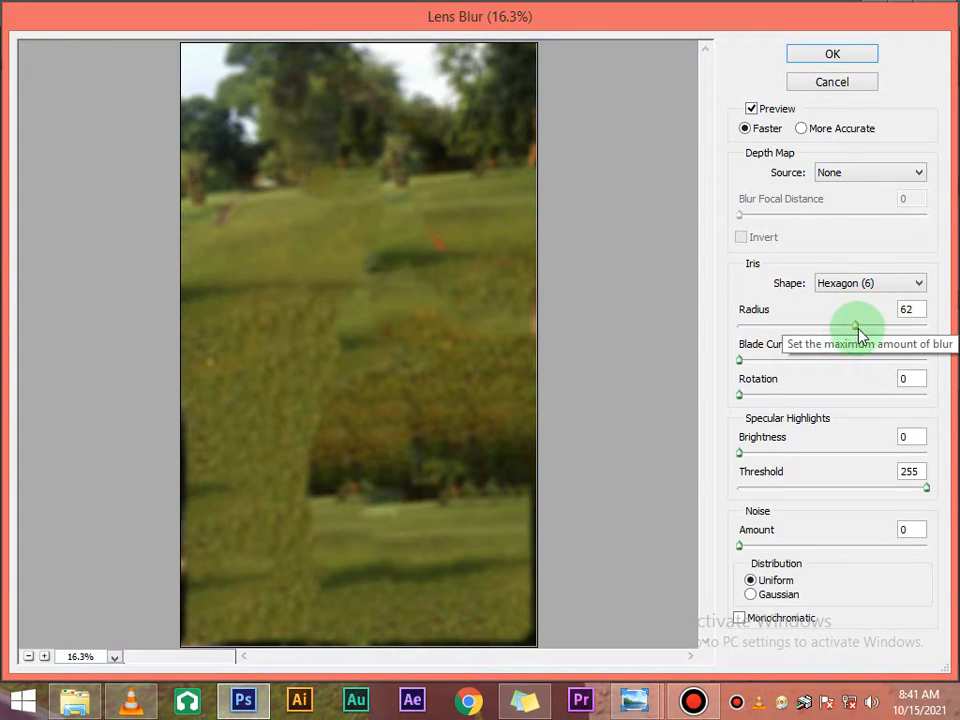
drag(856, 328, 838, 337)
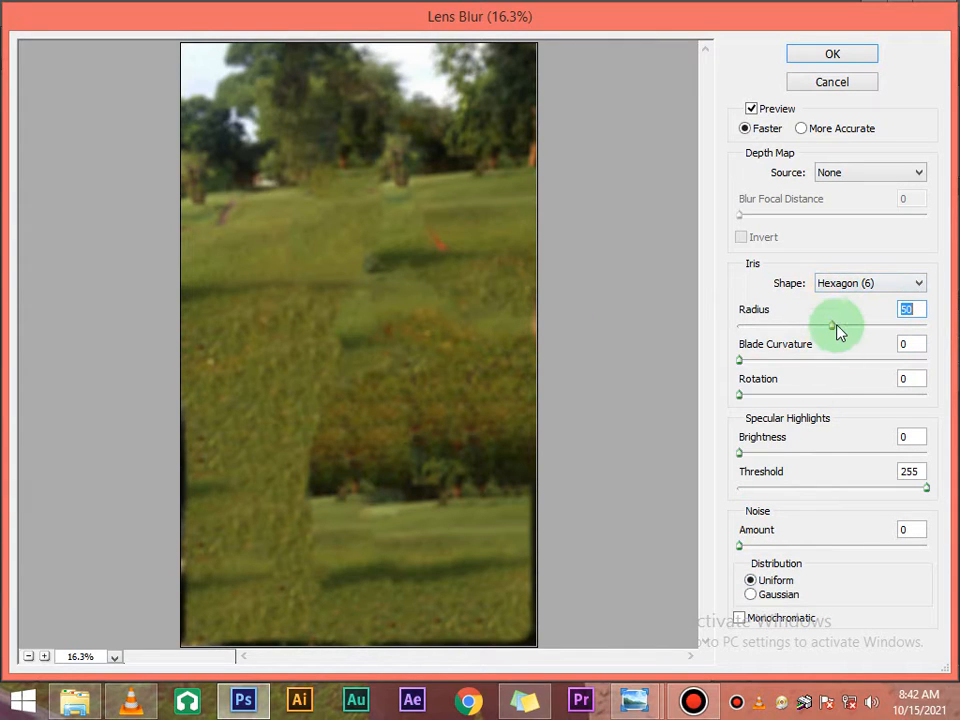
click(829, 53)
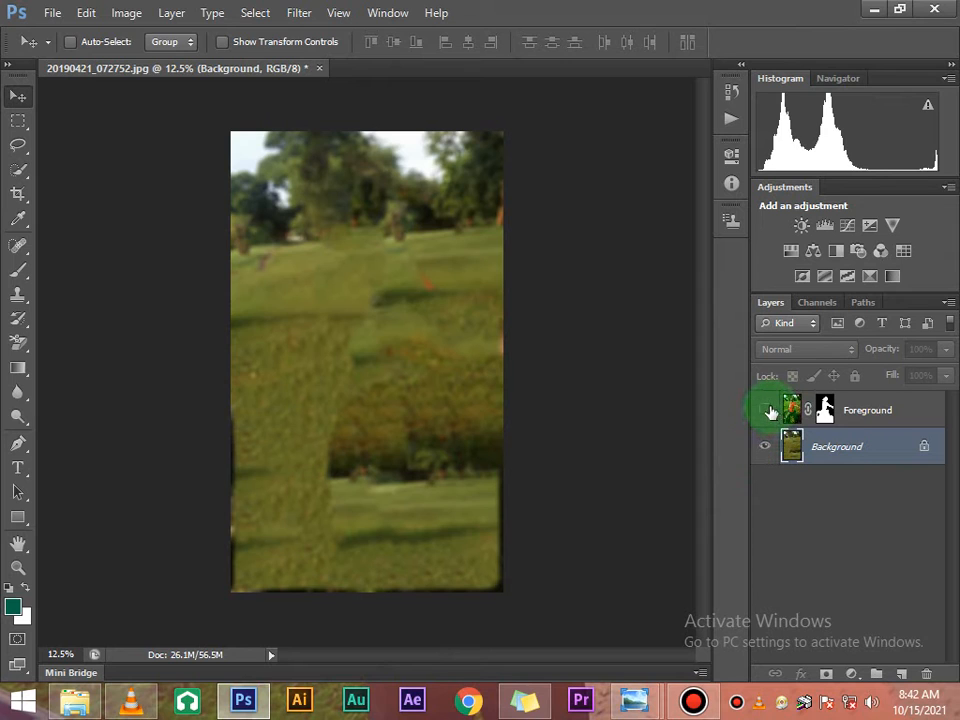
Step: Show the Foreground layer over the blurred background, toggling both layers' visibility to check the composite
click(767, 411)
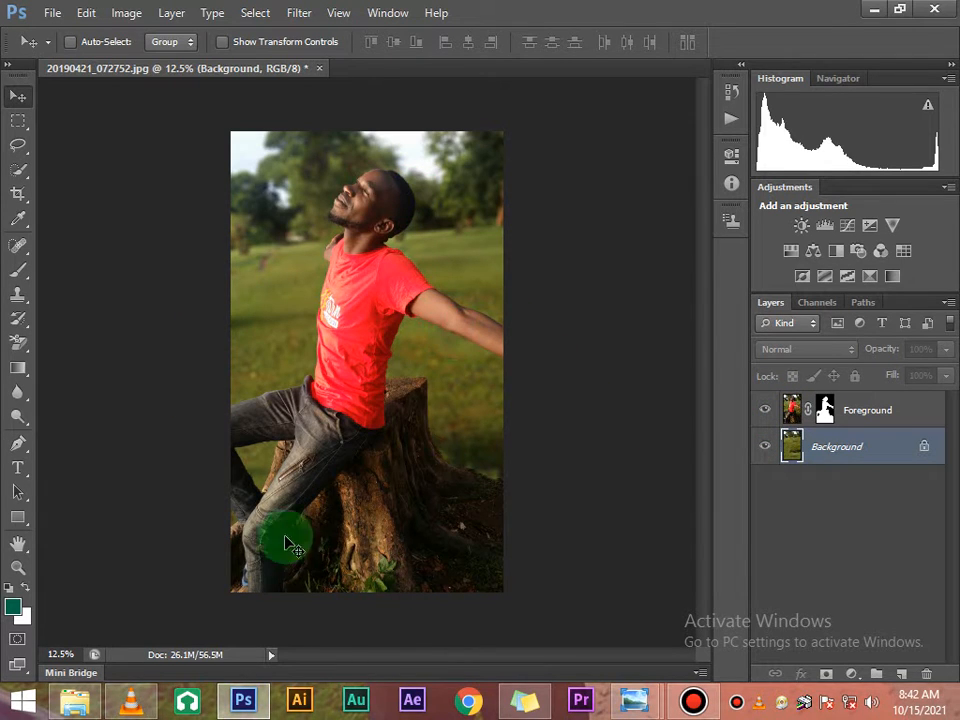
click(766, 411)
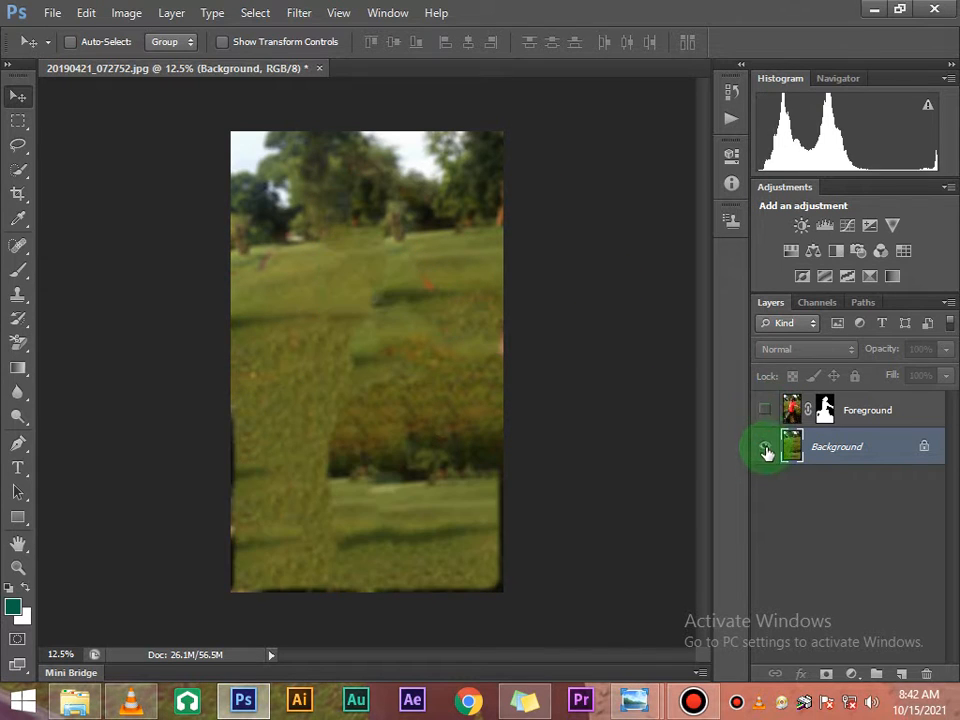
click(764, 450)
click(765, 410)
click(765, 443)
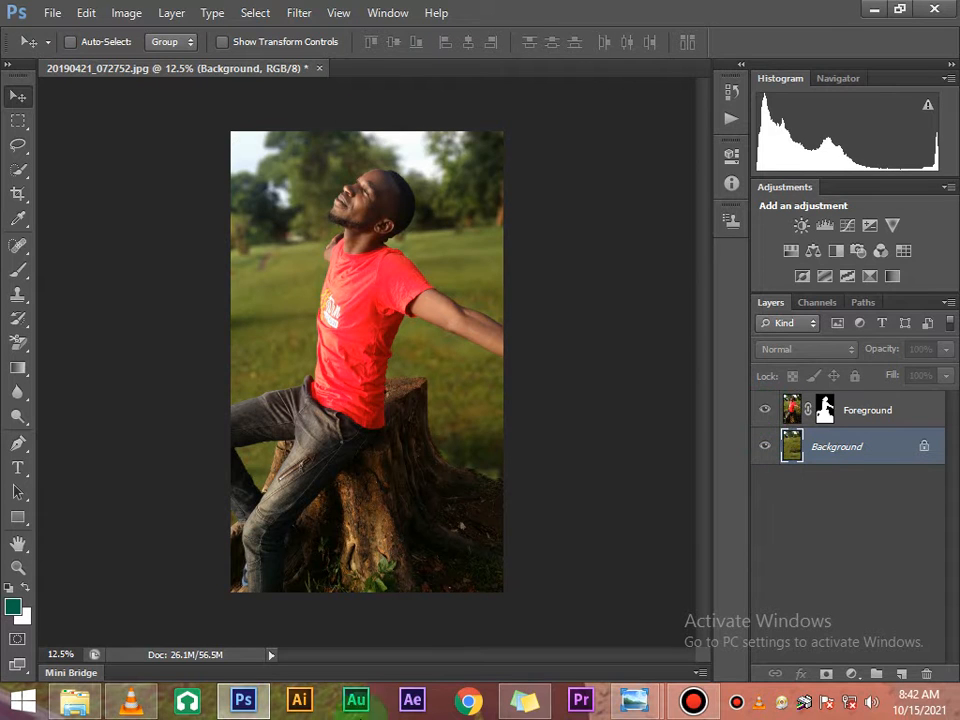
Step: Compare the blurred composite with the original photo 20190421_072752.jpg in Windows Photo Viewer, returning to Photoshop after each look
click(642, 698)
click(718, 585)
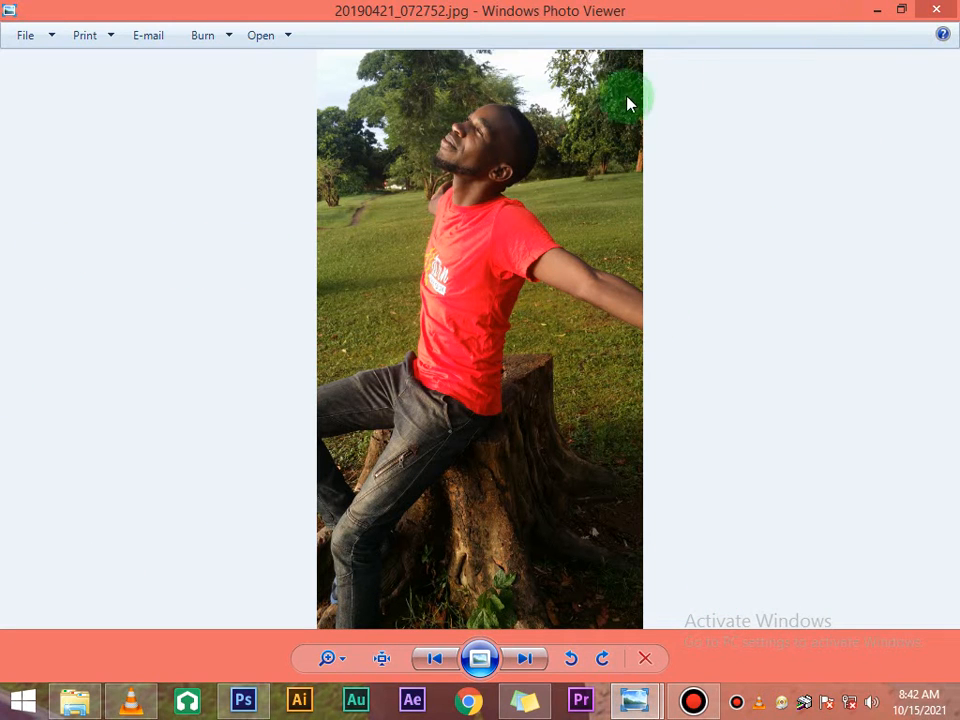
click(884, 9)
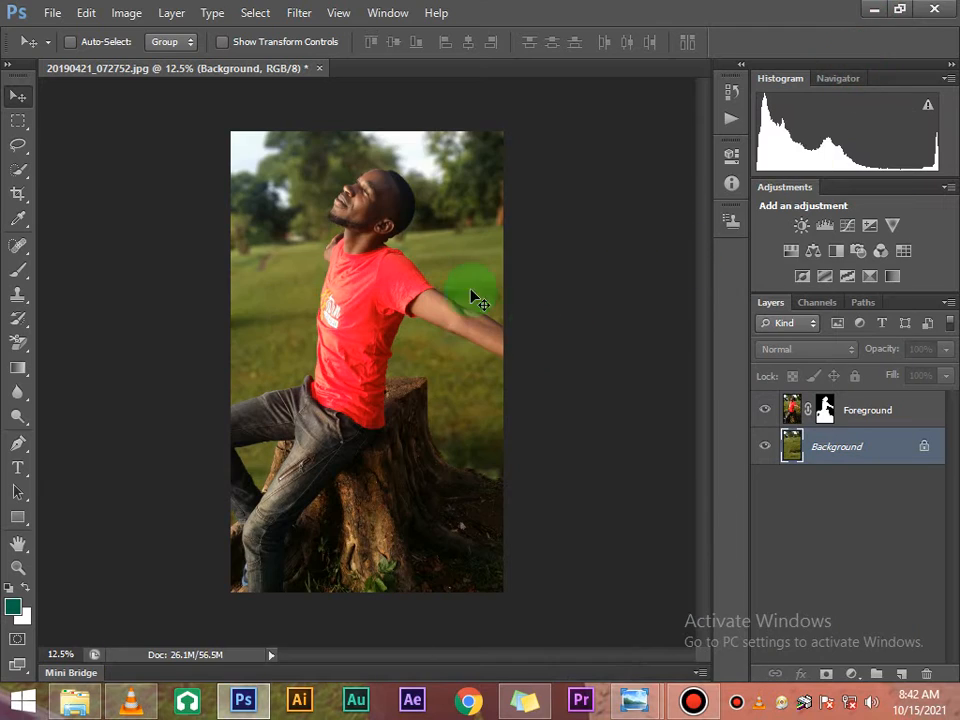
mouse_move(630, 703)
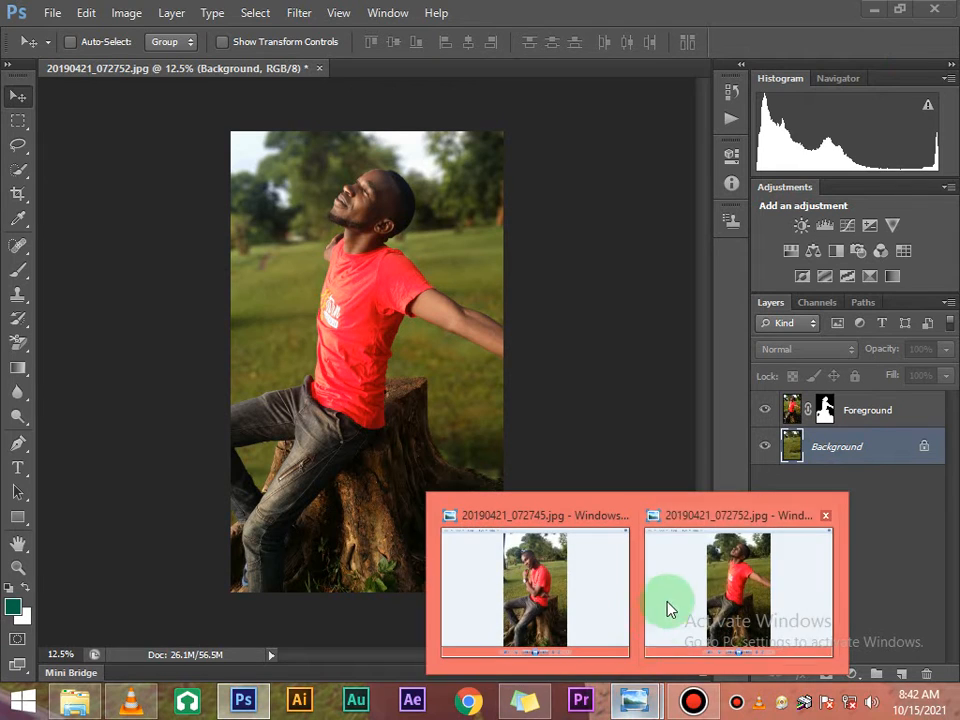
click(686, 592)
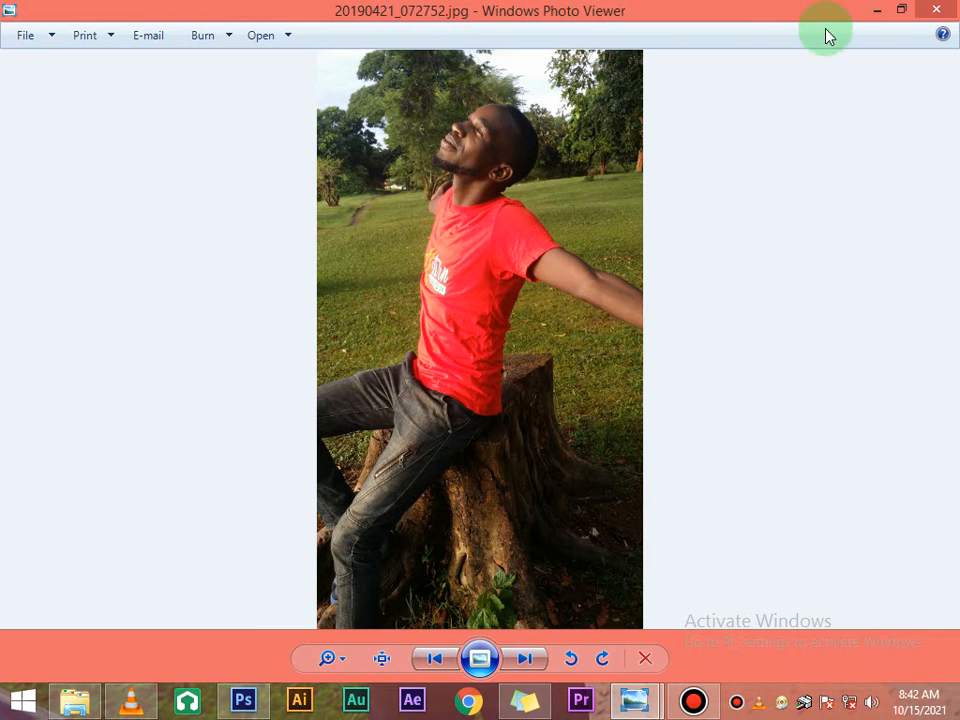
click(877, 10)
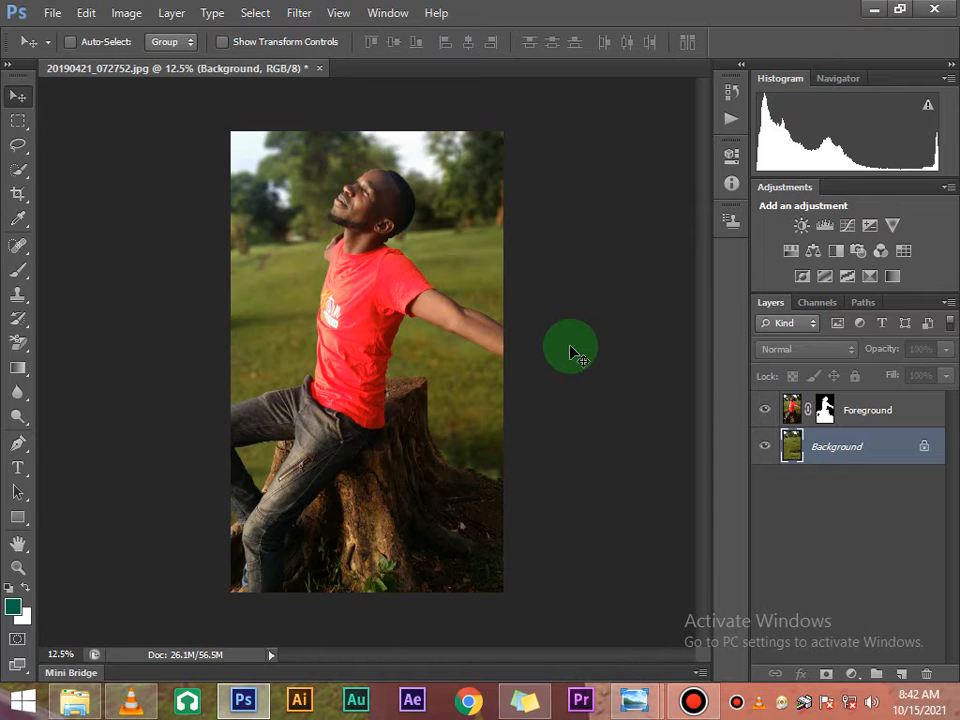
Step: Hide the Foreground layer and add a Brightness/Contrast adjustment above the Background with brightness 45 and contrast 100
click(773, 411)
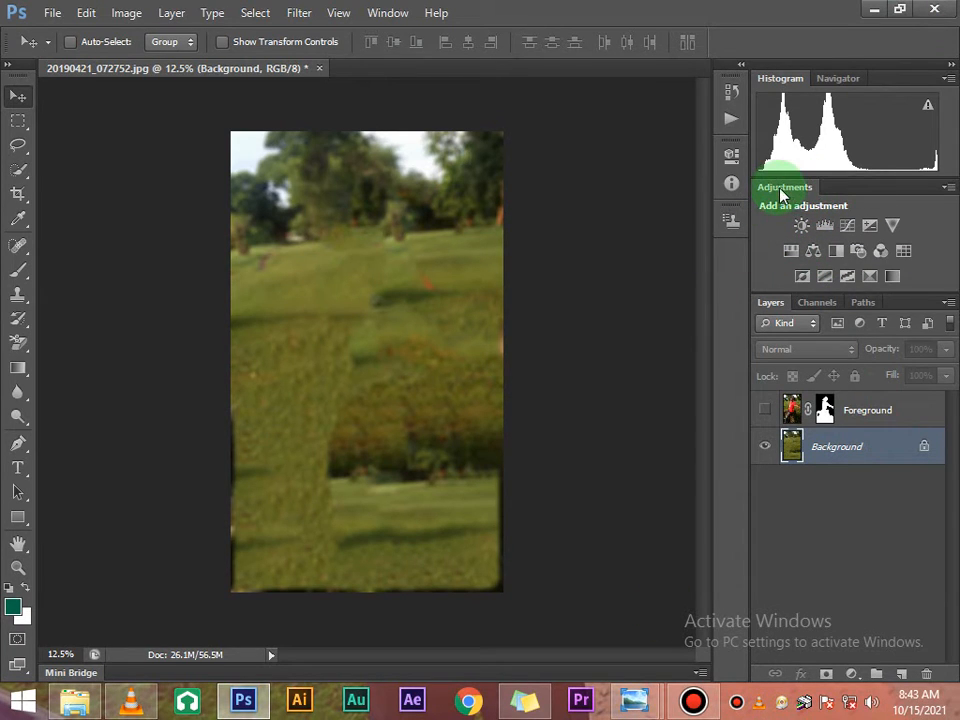
click(387, 12)
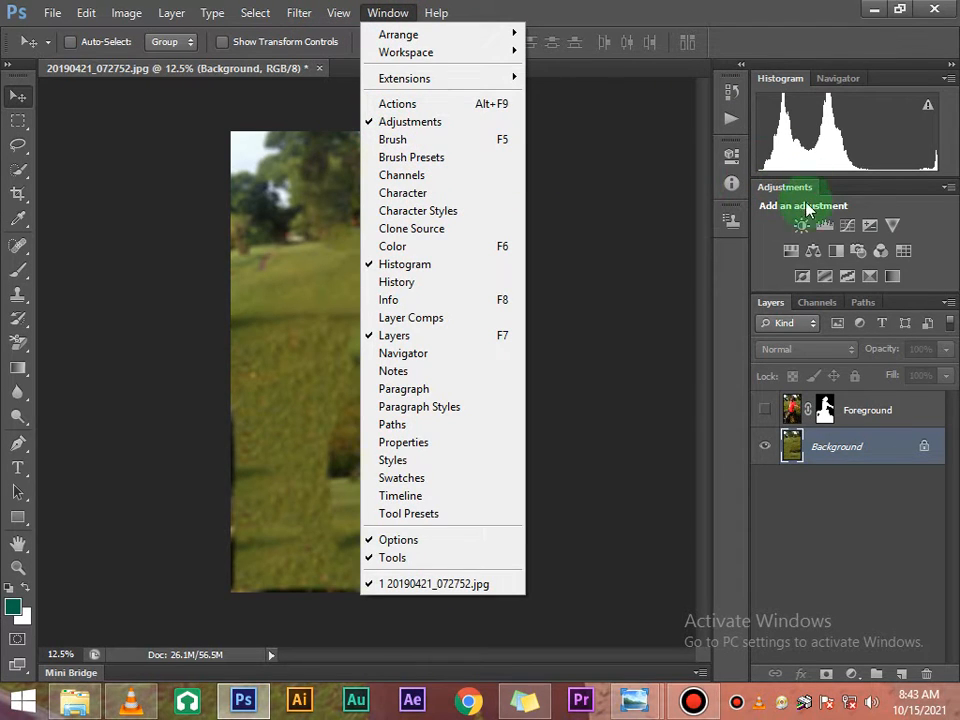
click(644, 311)
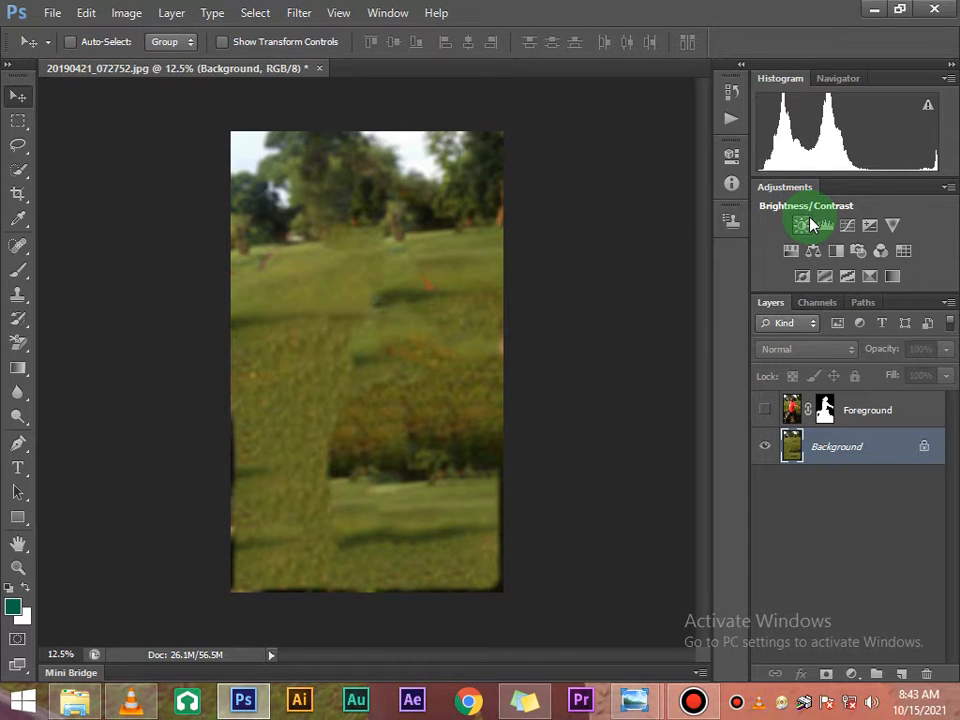
click(802, 228)
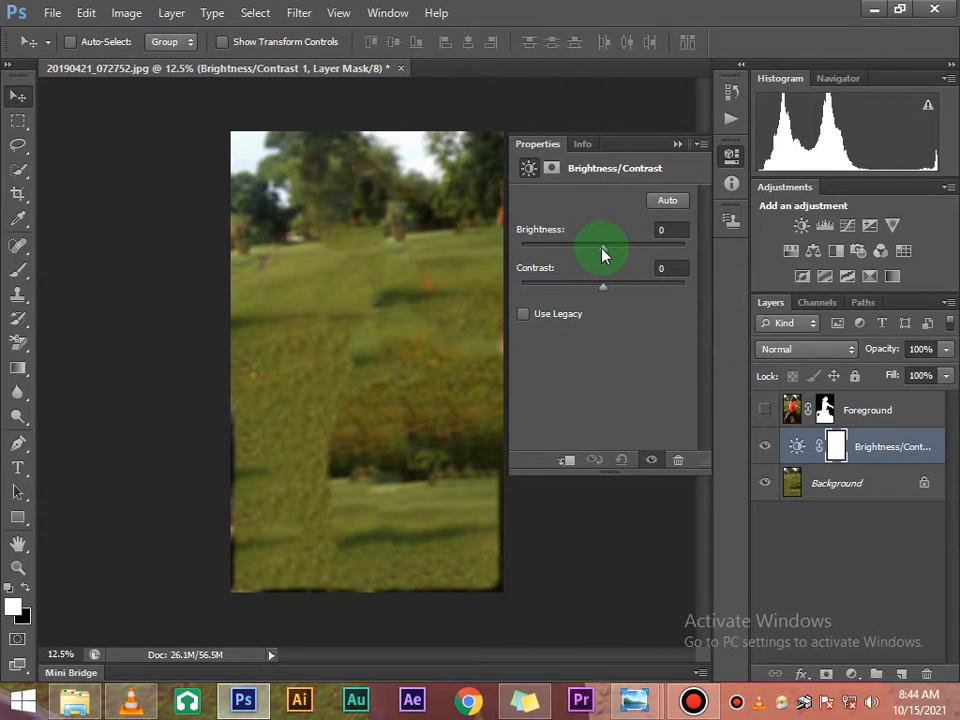
drag(603, 253, 627, 248)
drag(604, 291, 686, 302)
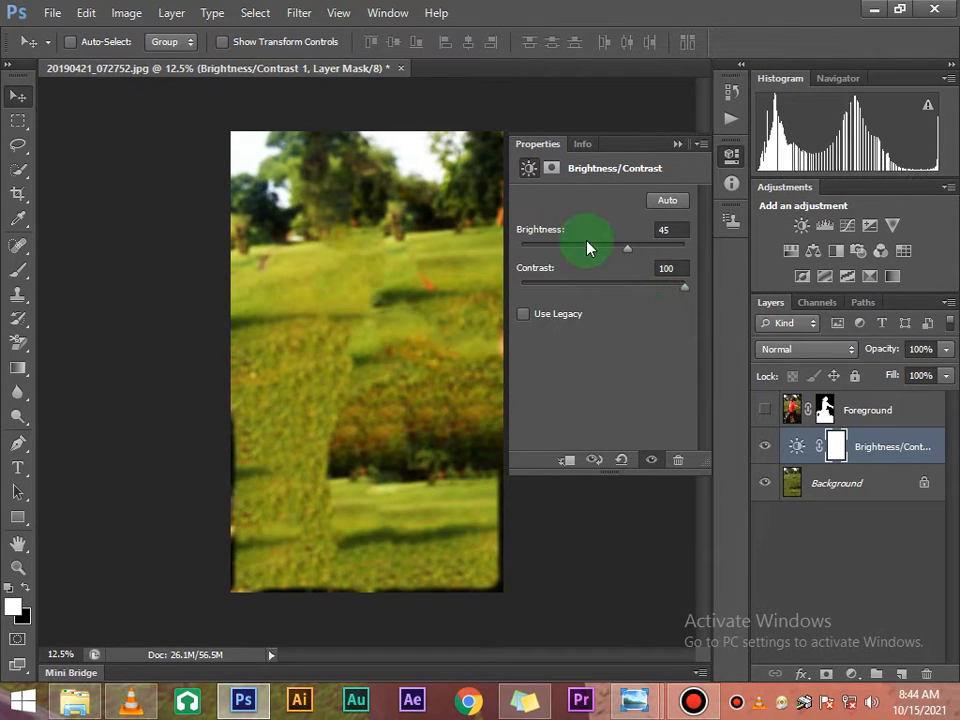
Step: Preview the brightened background with the Foreground layer toggled on and off, and close the adjustment's settings
click(766, 412)
click(766, 412)
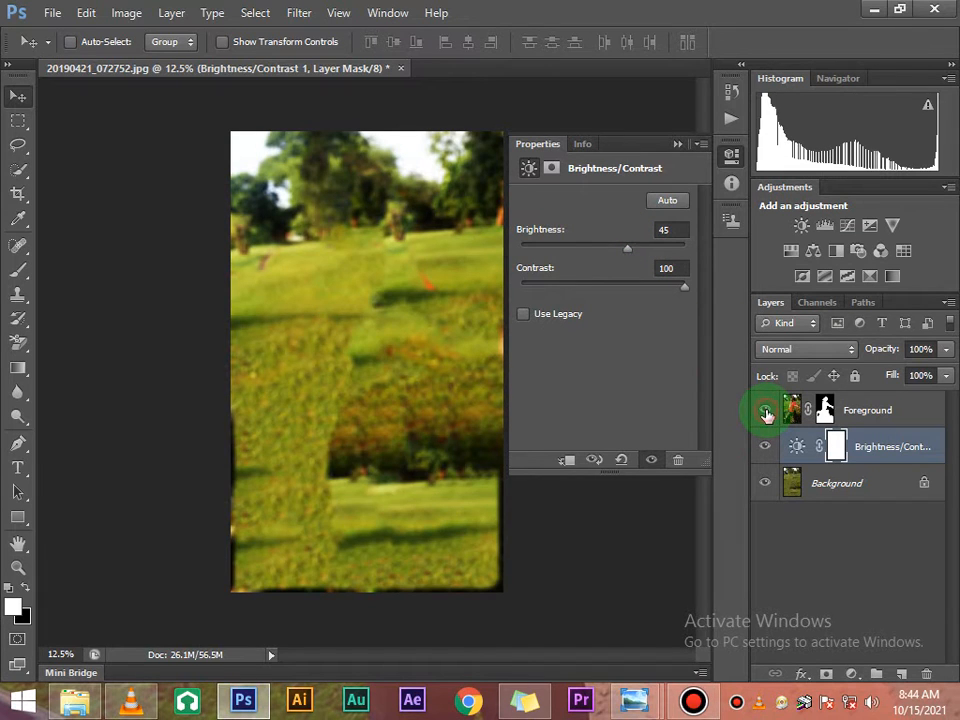
click(766, 412)
click(766, 414)
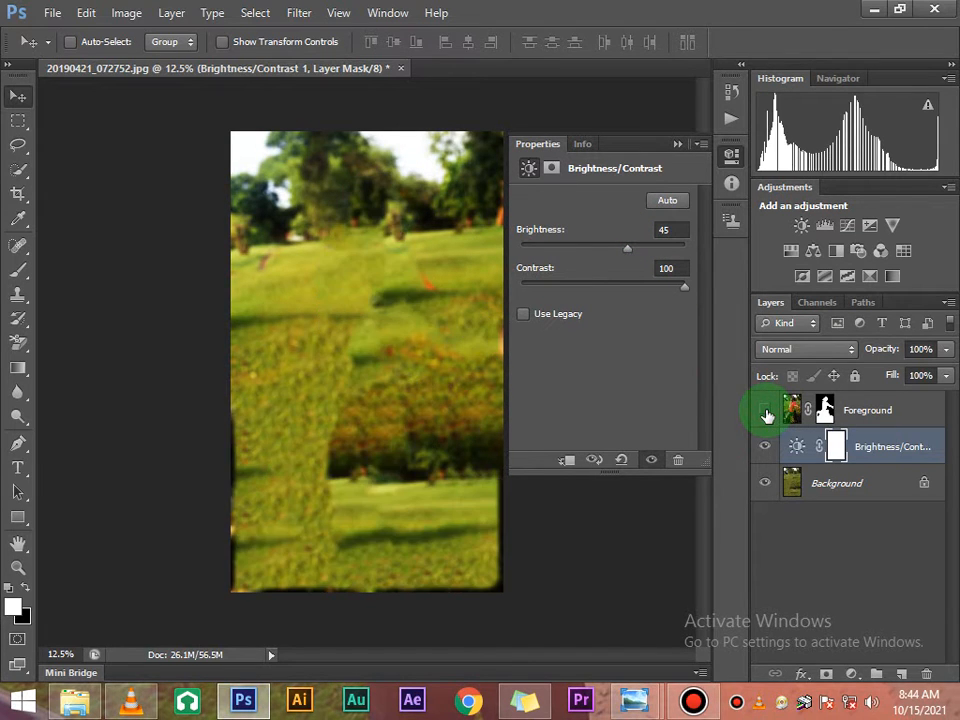
click(675, 146)
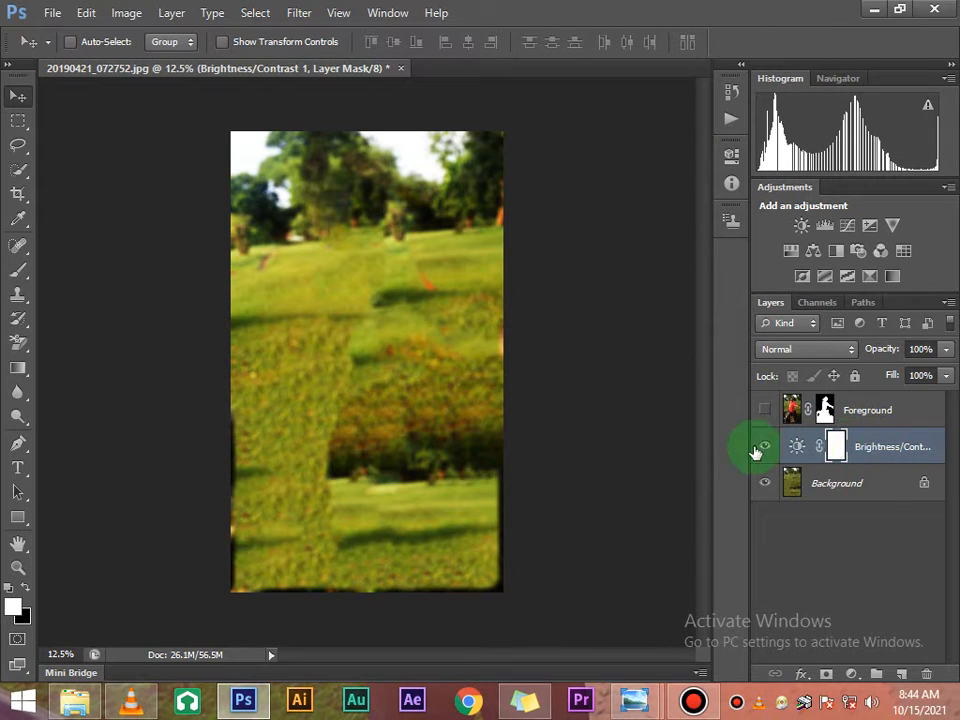
Step: Try a Levels adjustment layer with the Darker preset on the background, and delete that layer
click(832, 227)
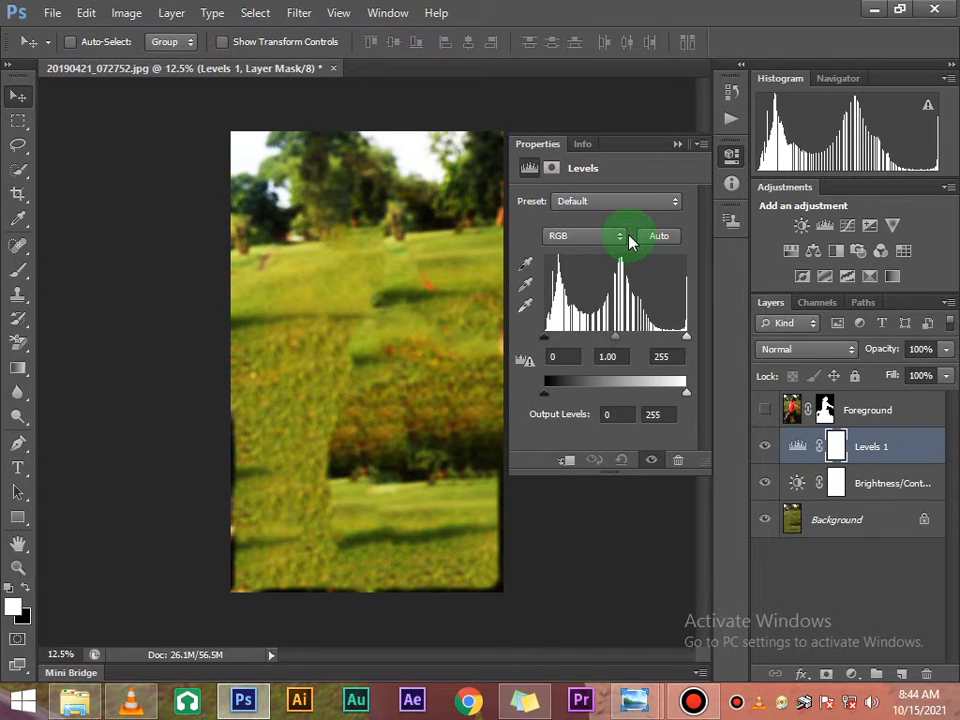
click(674, 204)
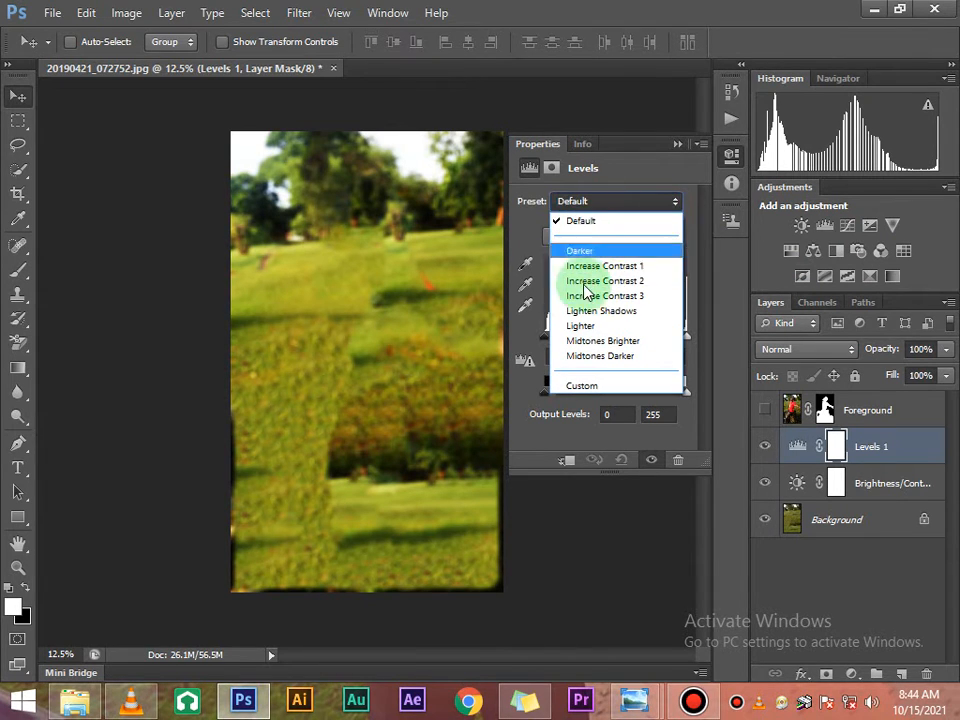
click(592, 251)
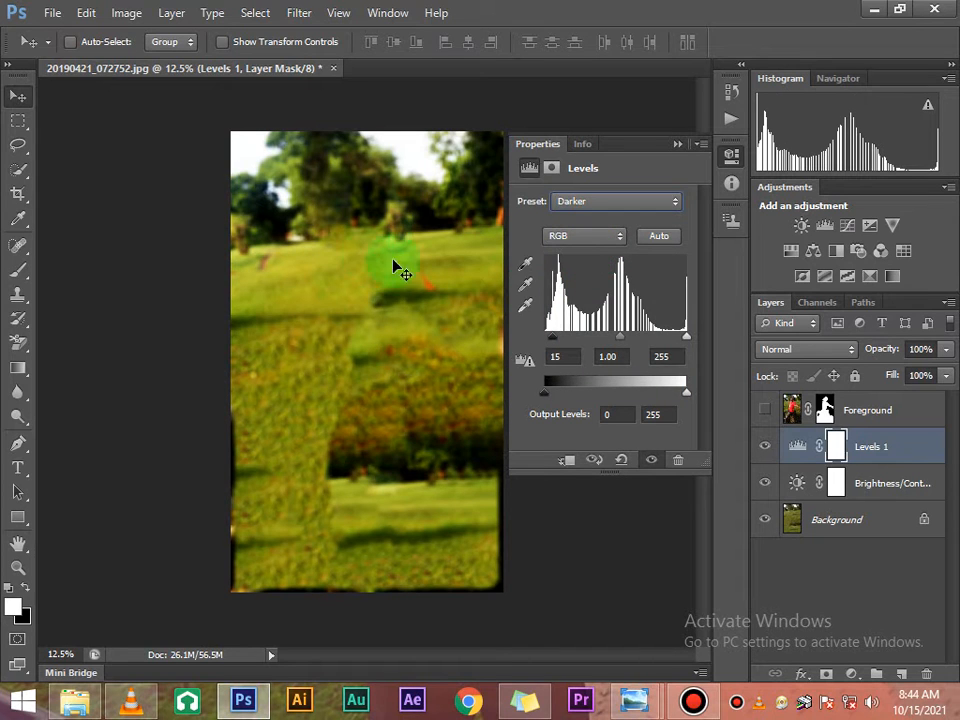
click(677, 146)
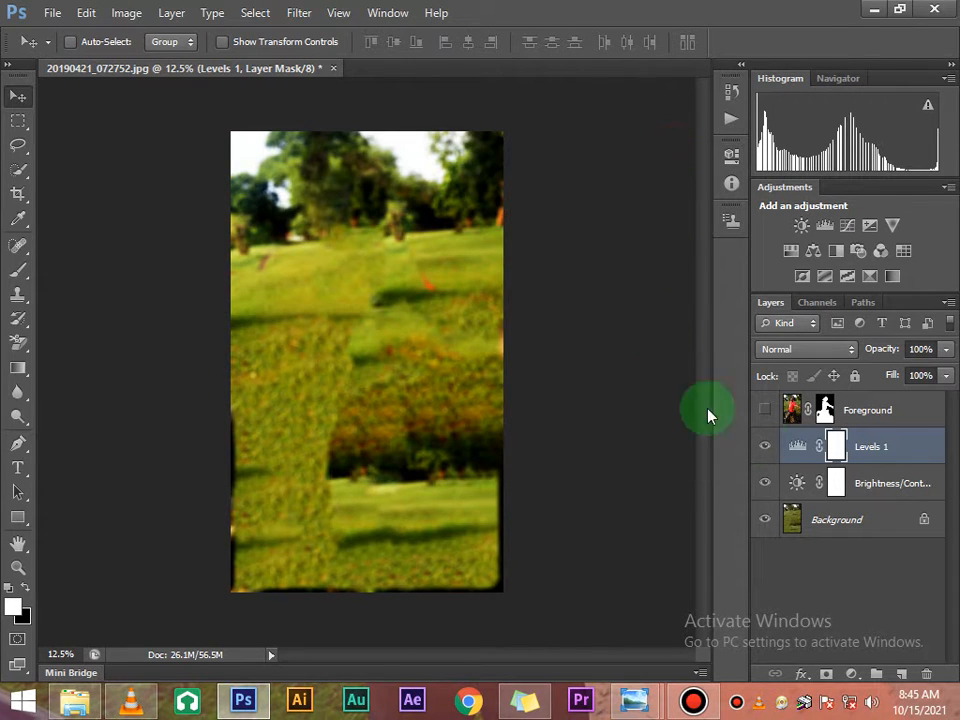
right_click(870, 446)
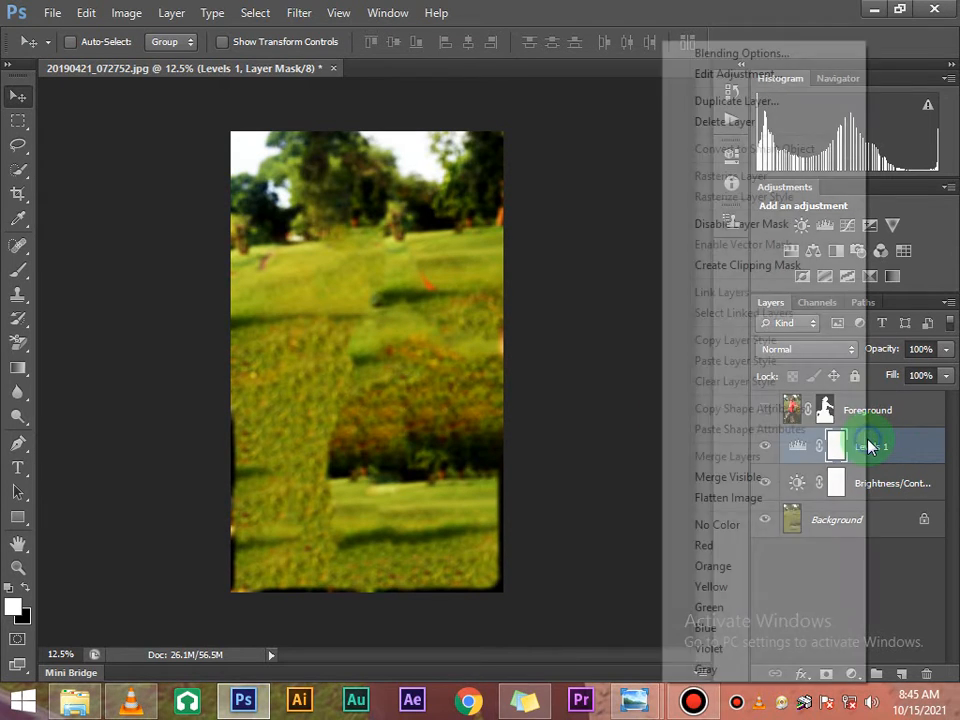
click(731, 121)
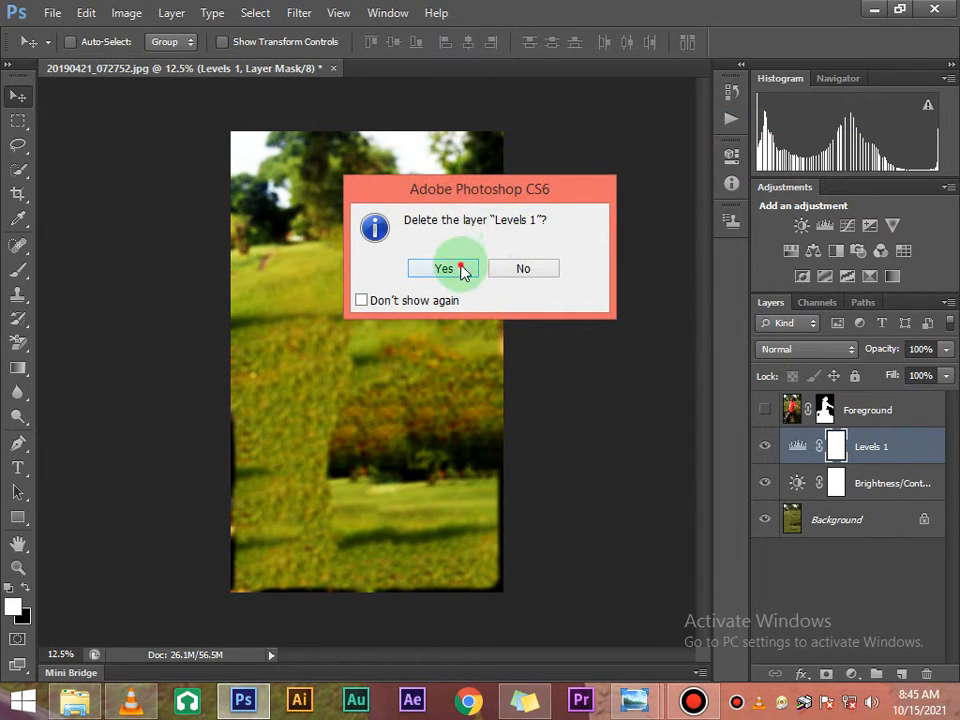
click(461, 270)
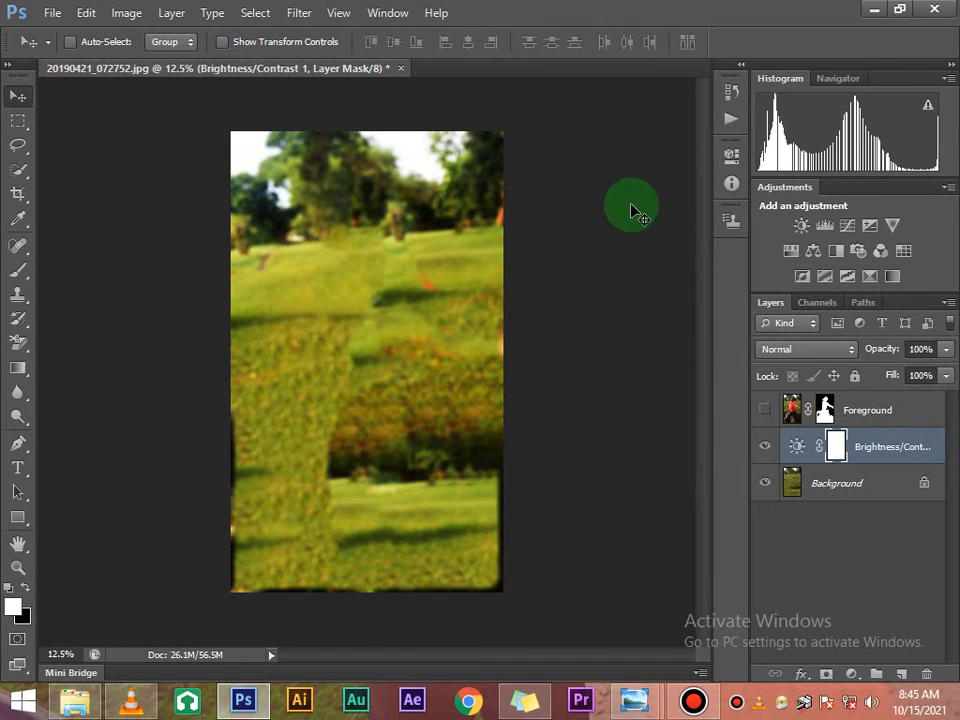
Step: Add a Curves adjustment layer above Brightness/Contrast and try its Color Negative, Cross Process, Darker and Increase Contrast presets
click(846, 227)
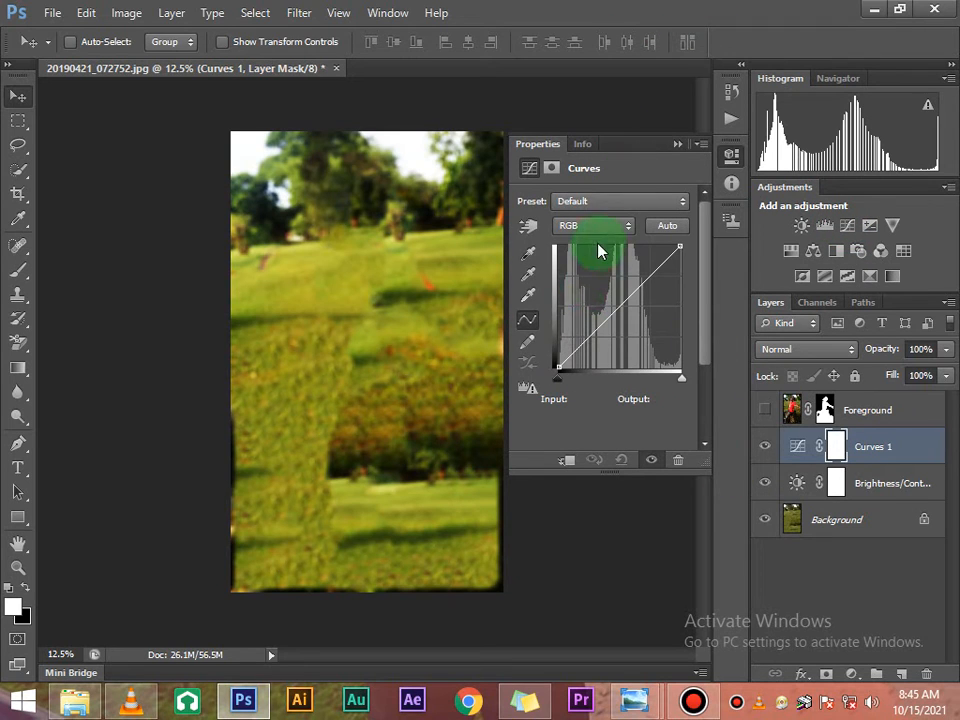
click(682, 205)
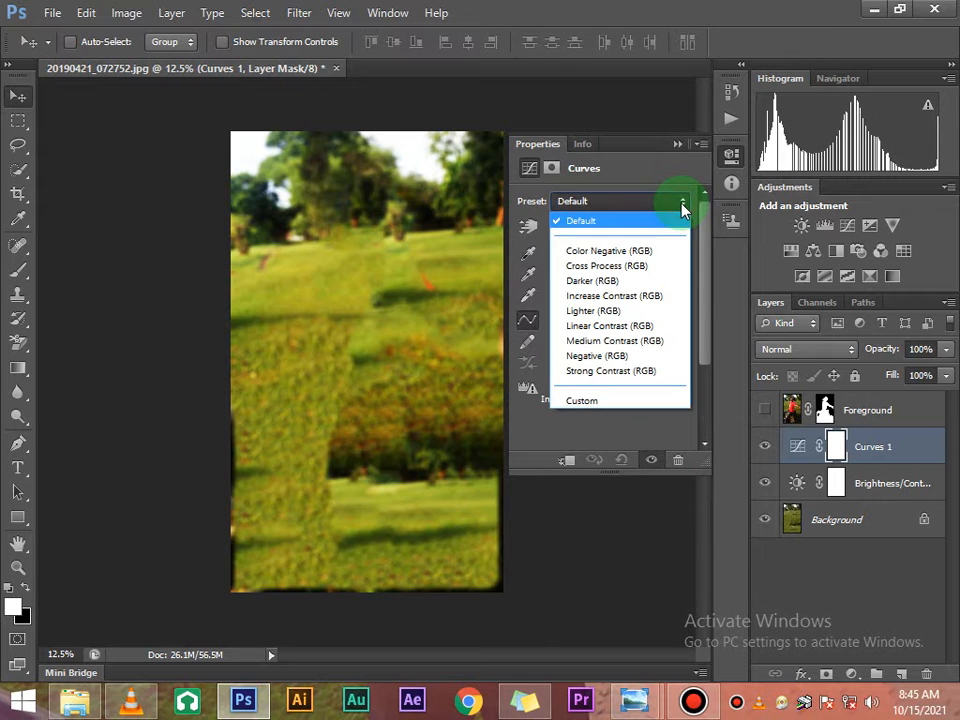
click(682, 205)
click(682, 205)
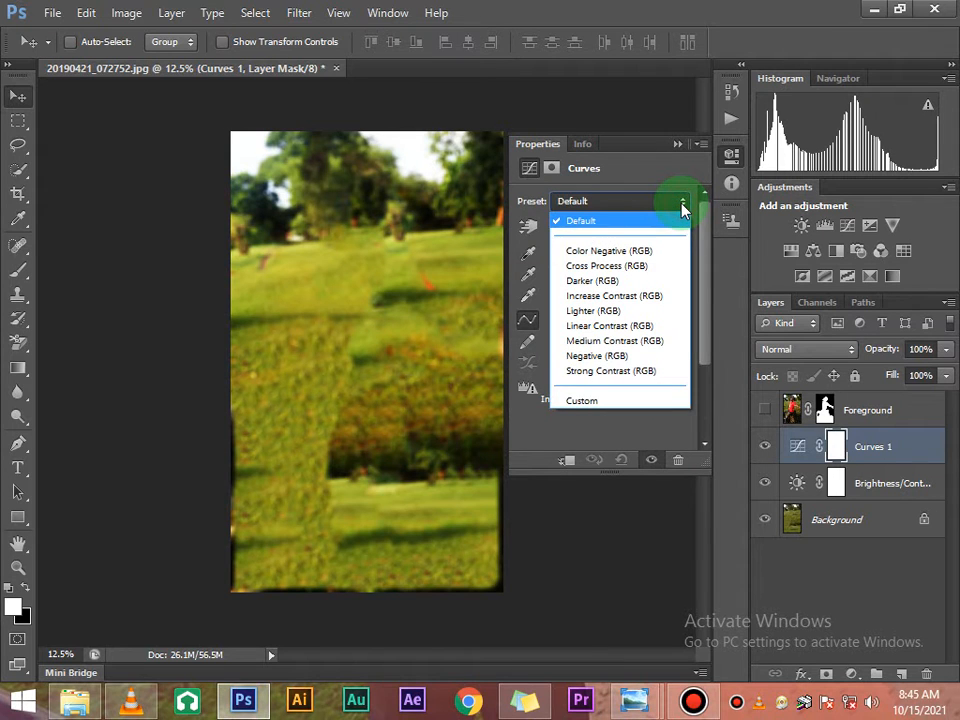
click(609, 251)
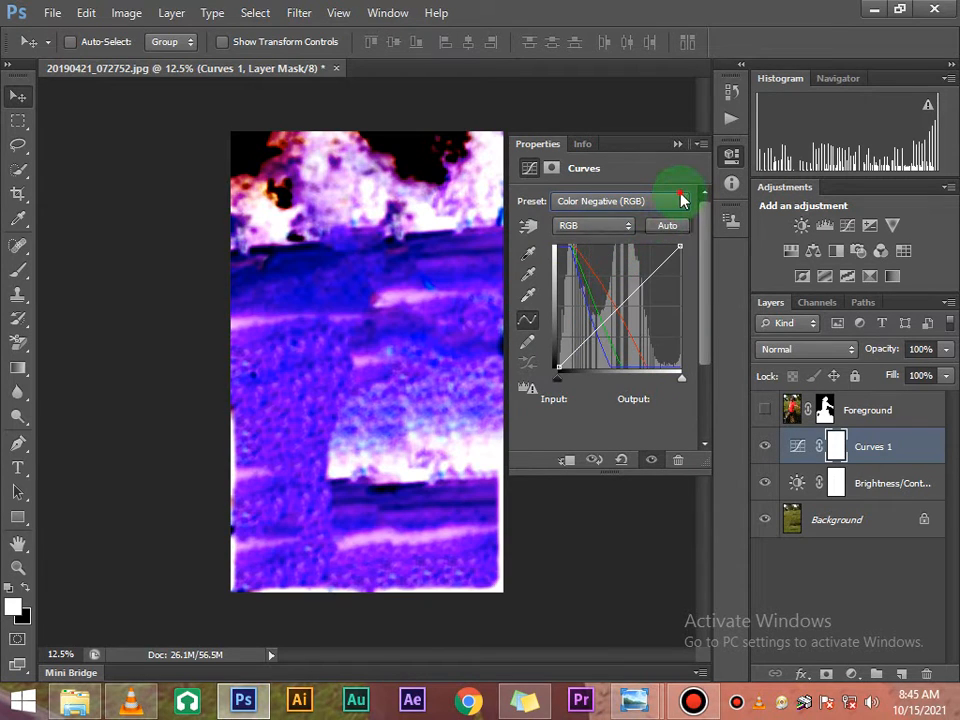
click(681, 201)
click(641, 268)
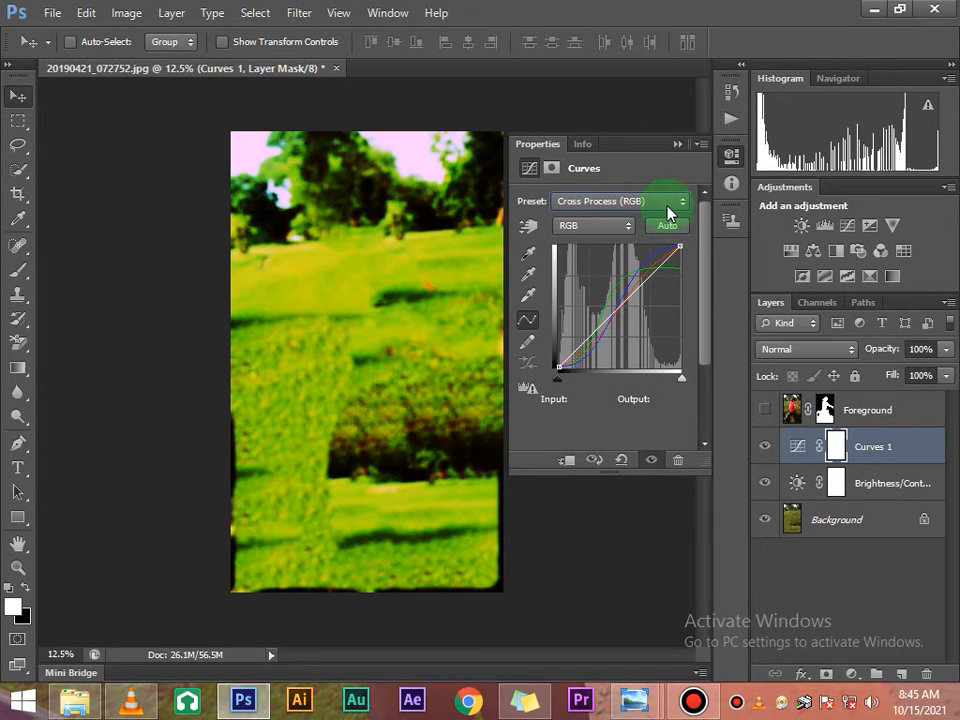
click(670, 202)
click(643, 281)
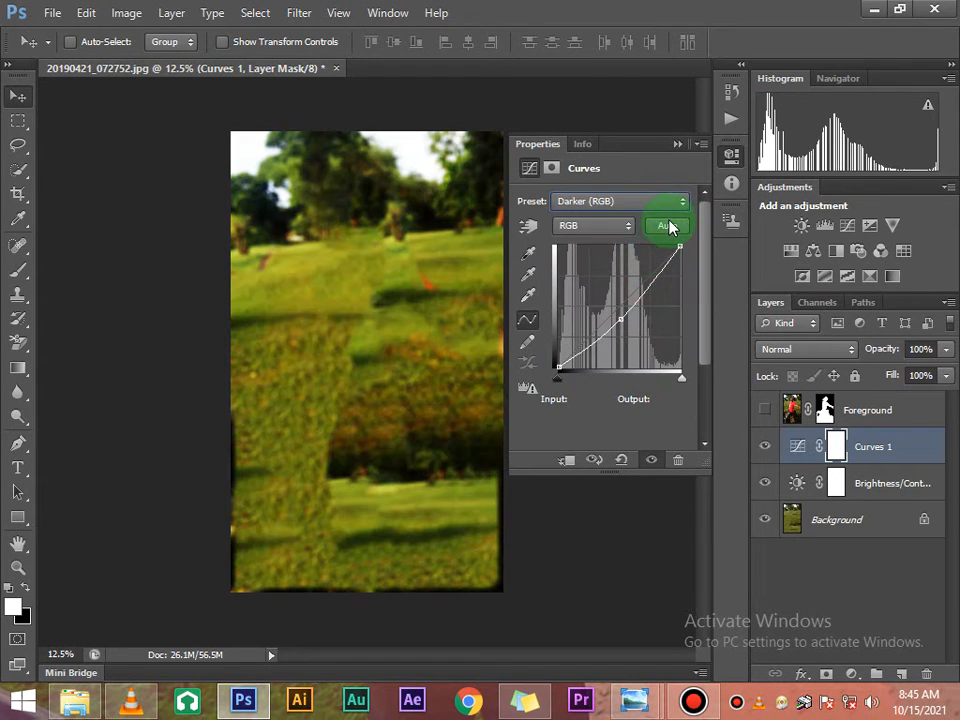
click(667, 203)
click(636, 297)
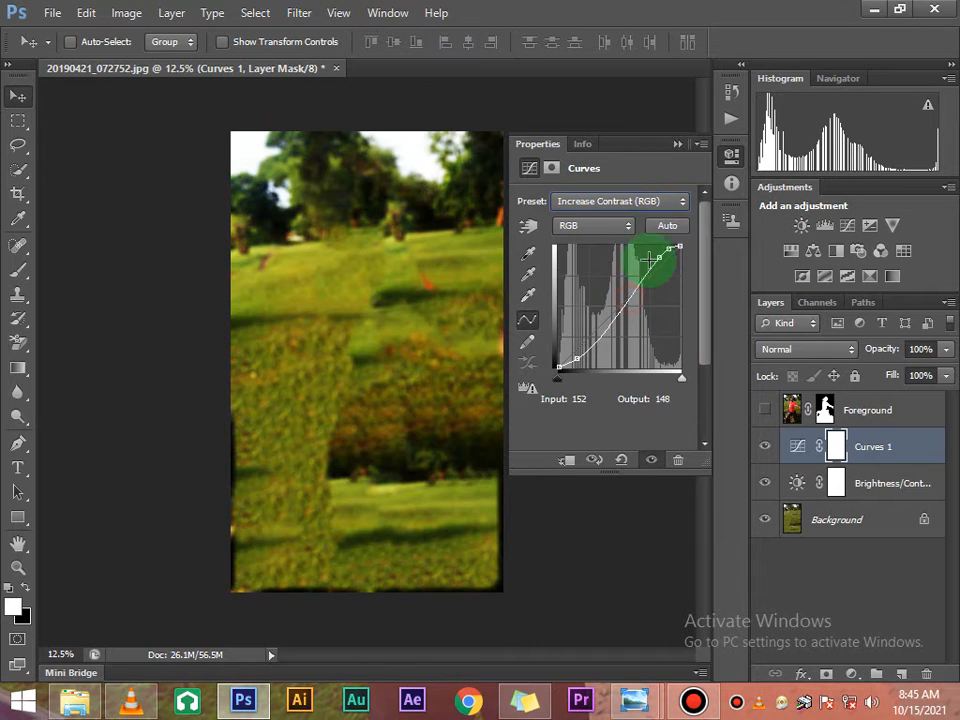
Step: Try the Lighter, Linear Contrast, Medium Contrast and Negative presets on the Curves adjustment and restore the Default preset
click(670, 208)
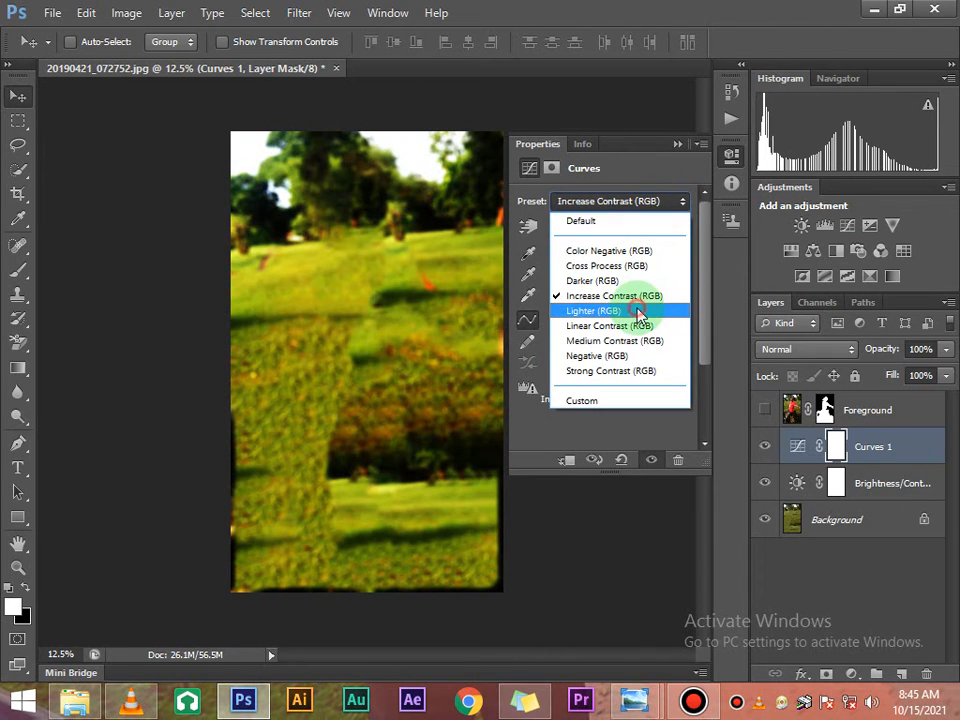
click(639, 311)
click(674, 200)
click(636, 326)
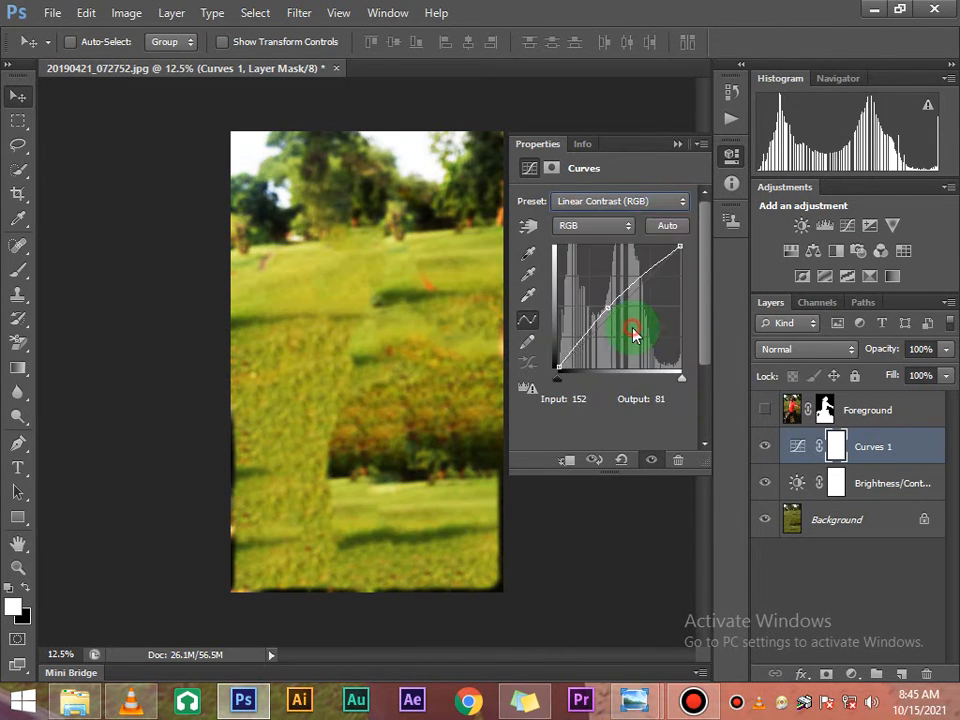
click(680, 202)
click(637, 338)
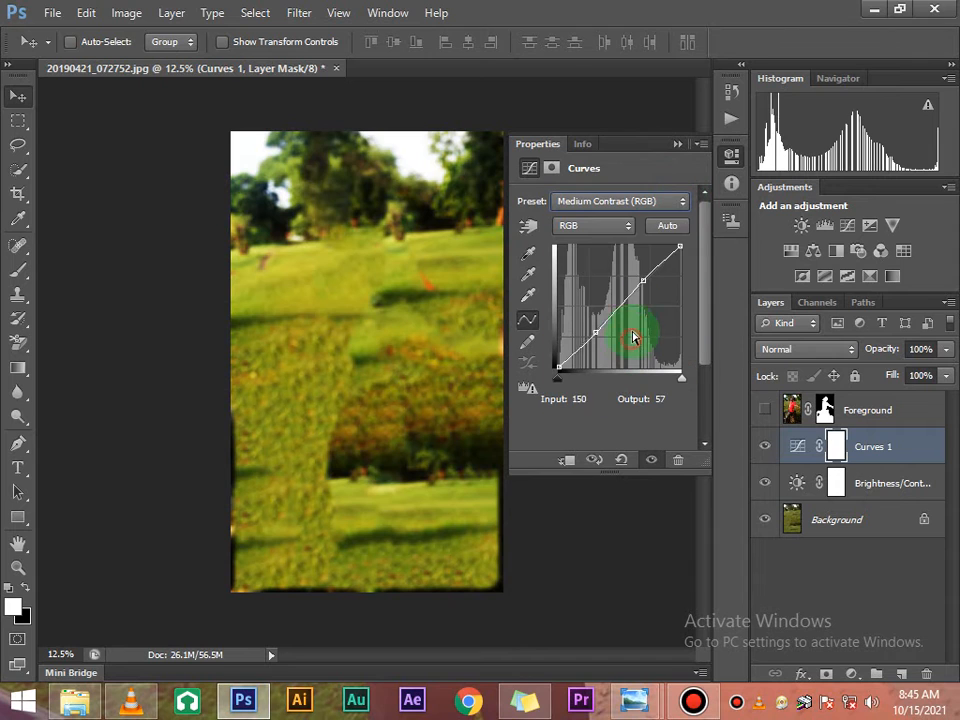
click(674, 200)
click(617, 357)
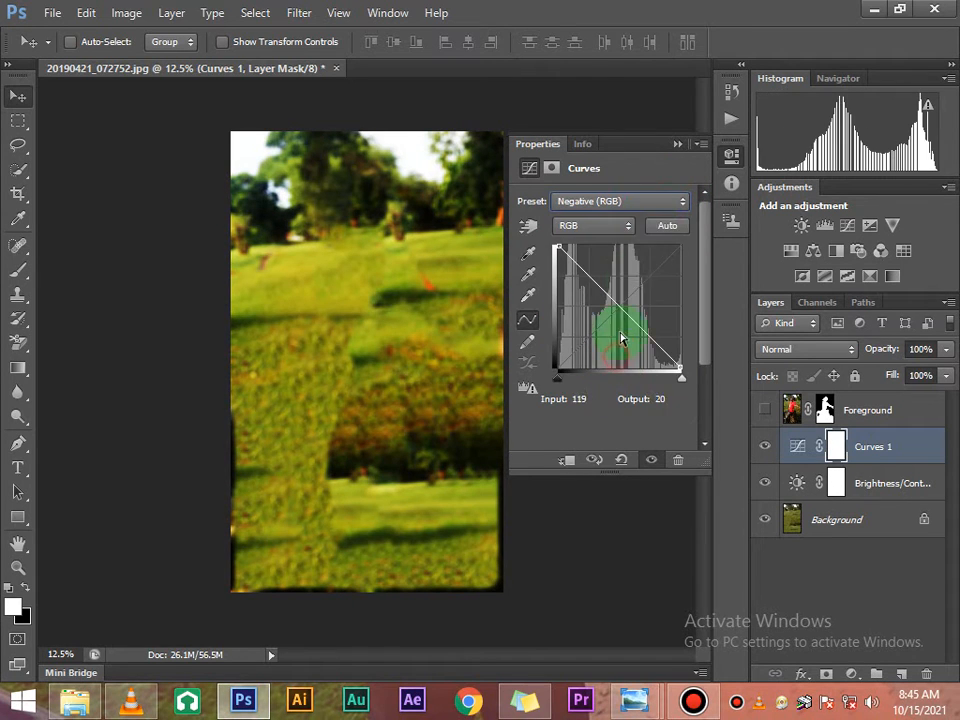
click(661, 205)
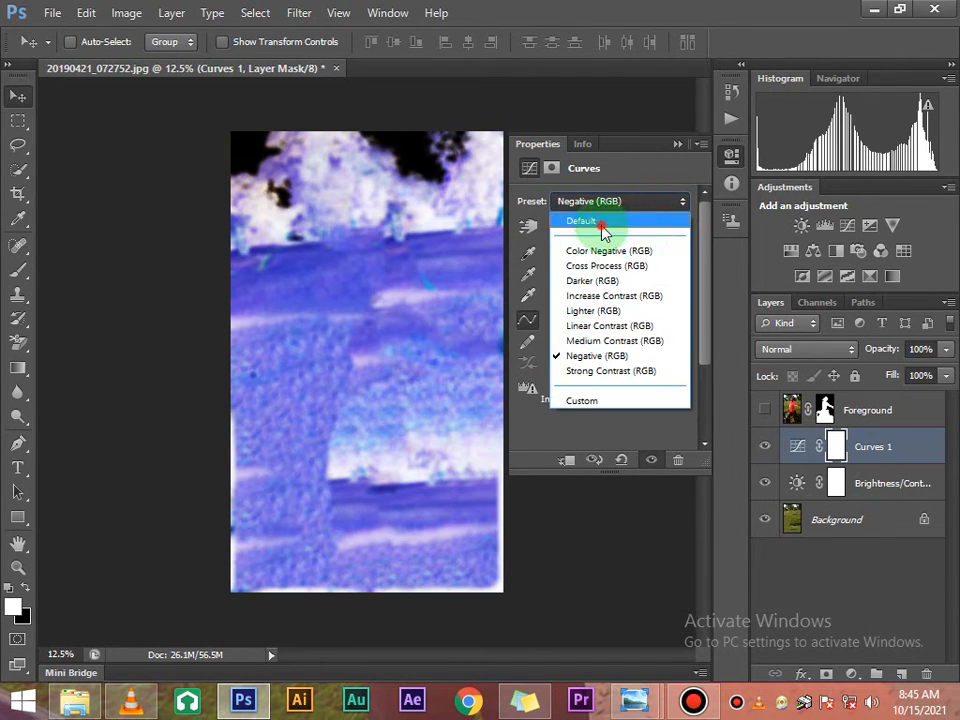
click(615, 221)
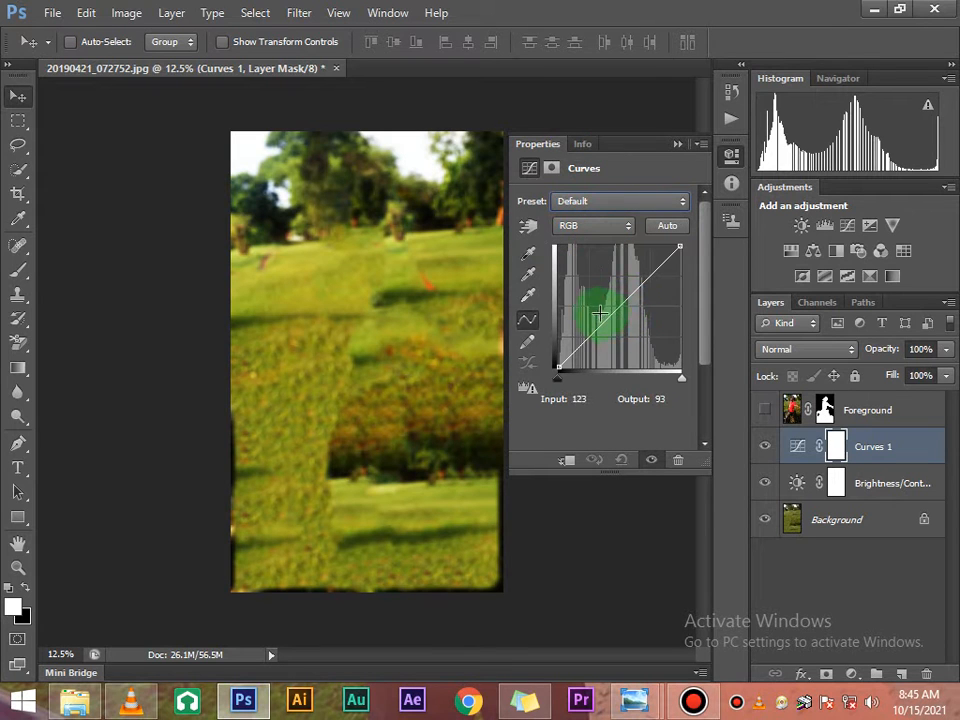
Step: Try a custom RGB curve point at input 147, output 137, and a Green curve point at input 132, output 131
mouse_move(618, 310)
mouse_down()
mouse_move(621, 326)
mouse_move(602, 290)
mouse_move(634, 300)
mouse_move(634, 314)
mouse_move(639, 288)
mouse_move(628, 302)
mouse_up()
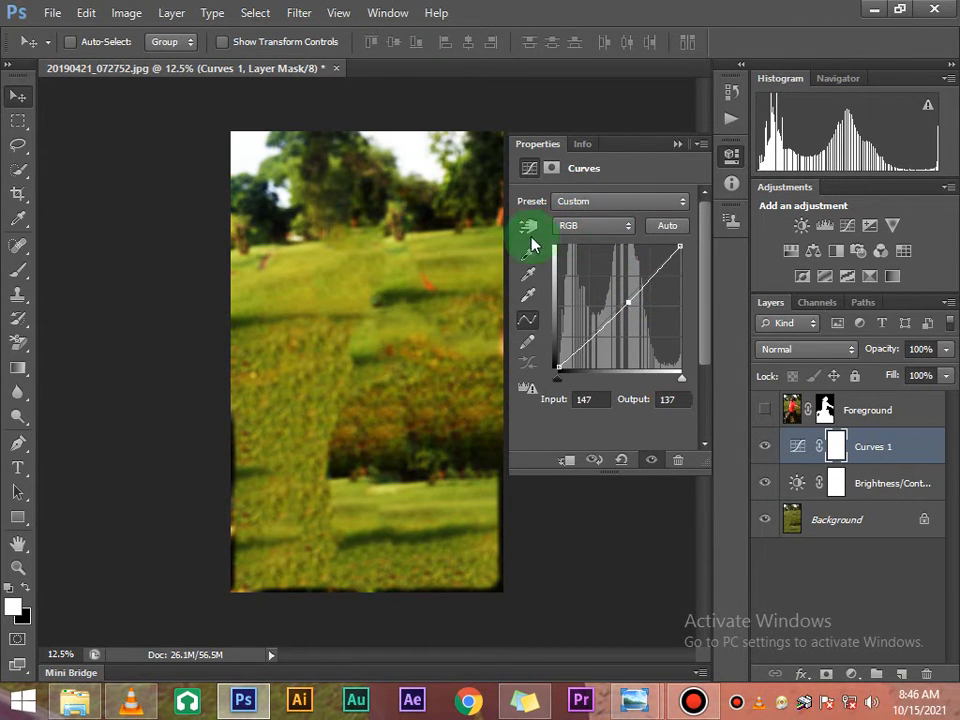
click(617, 228)
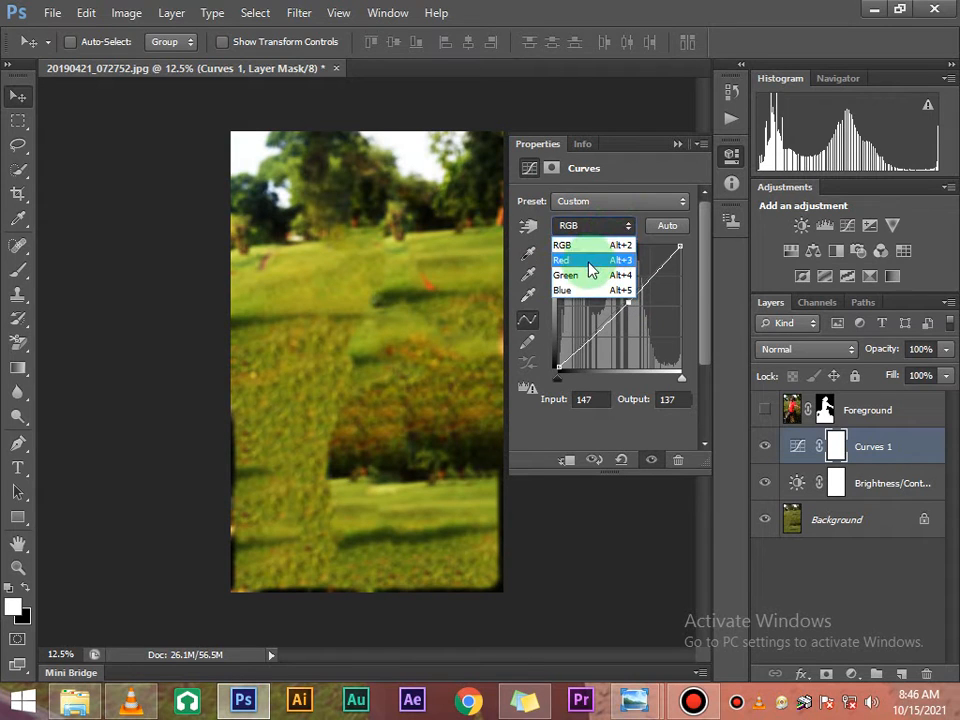
click(615, 167)
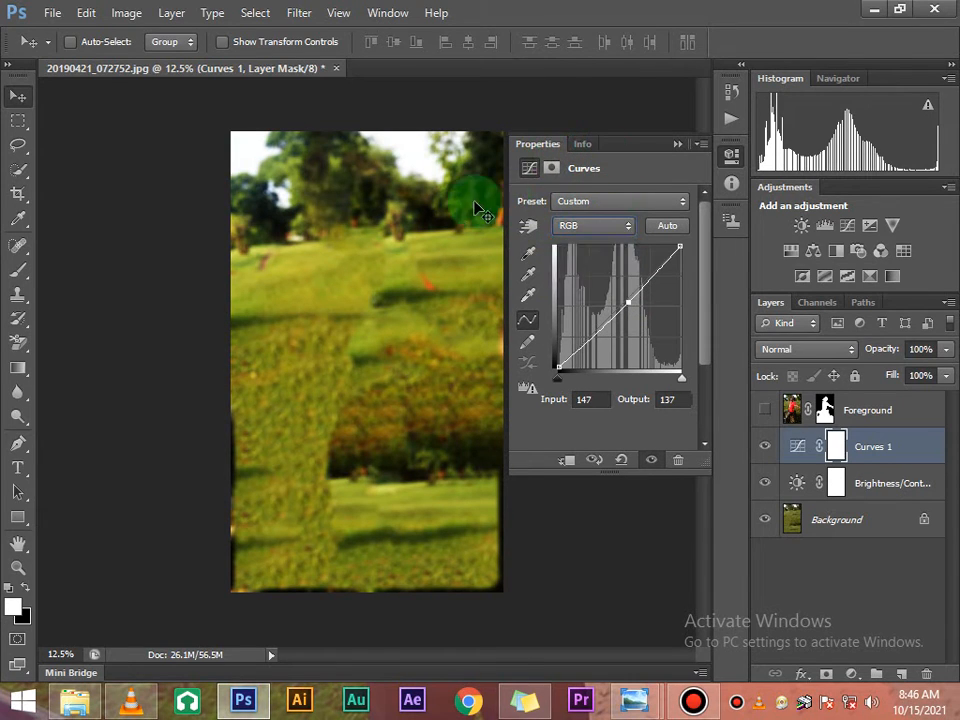
click(605, 226)
click(588, 275)
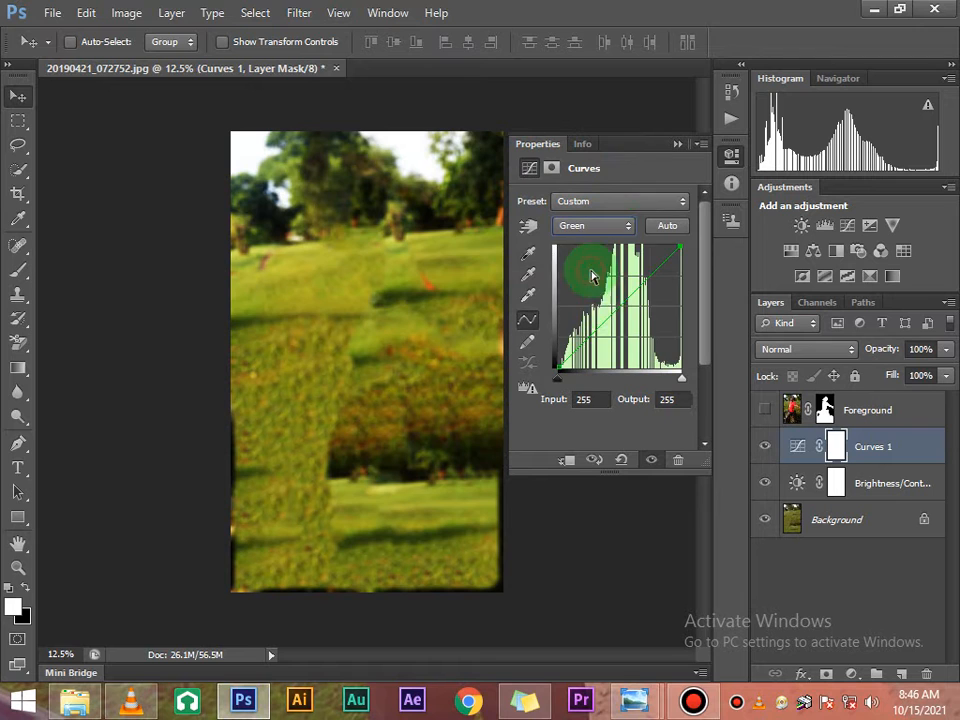
mouse_move(621, 311)
mouse_down()
mouse_move(631, 328)
mouse_move(628, 318)
mouse_up()
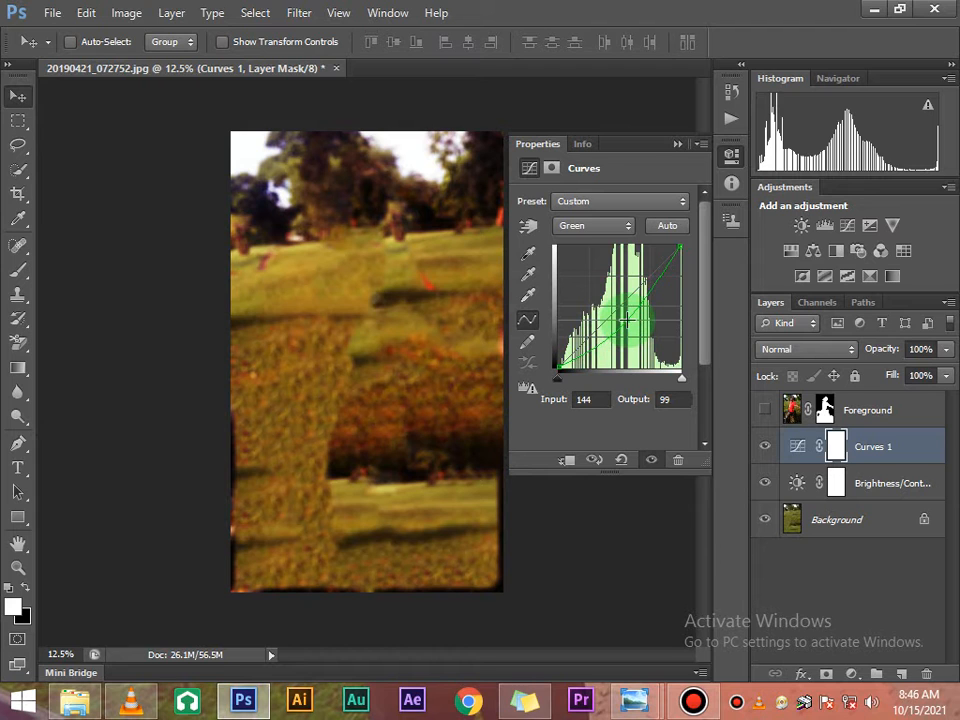
mouse_move(627, 319)
mouse_down()
mouse_move(633, 274)
mouse_move(630, 297)
mouse_move(622, 238)
mouse_move(622, 305)
mouse_up()
Step: Switch the Curves adjustment back to the RGB channel, apply the automatic correction, and close its settings
click(626, 226)
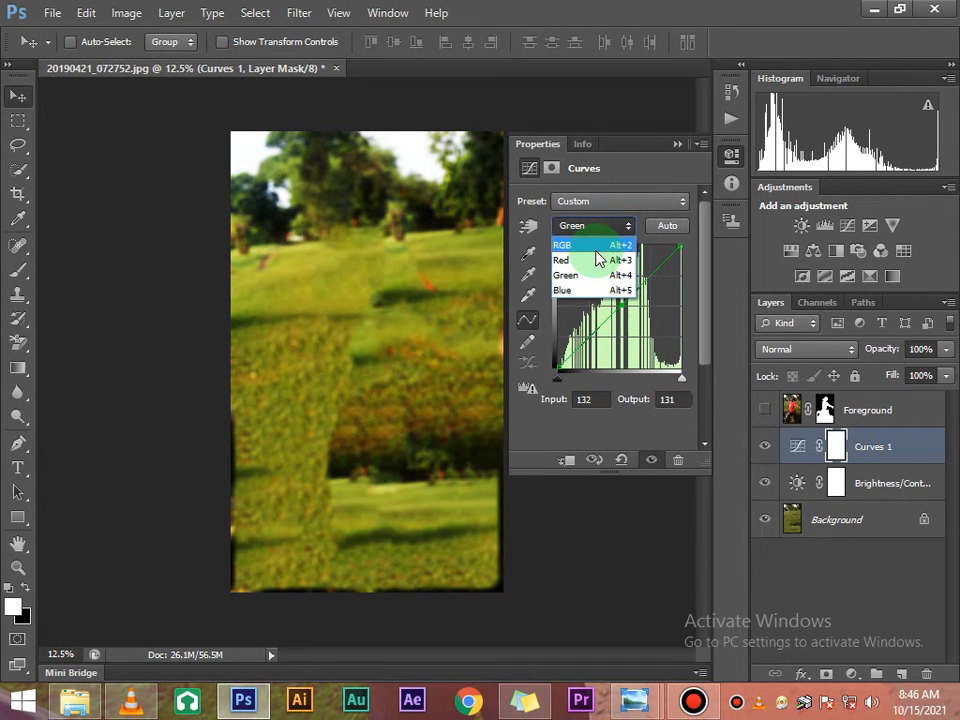
click(597, 247)
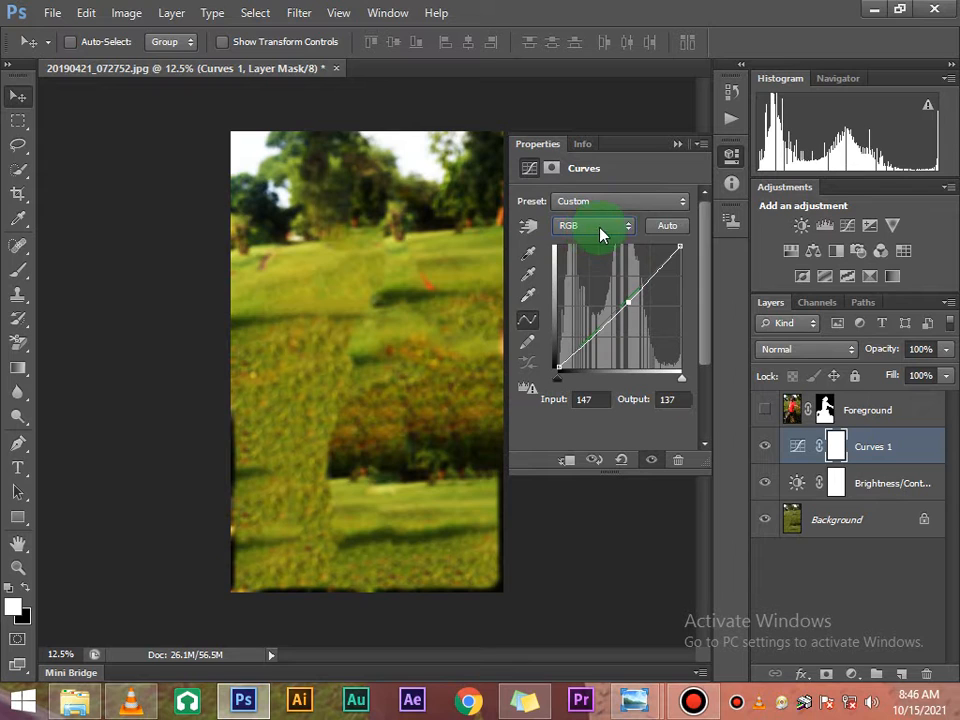
click(668, 227)
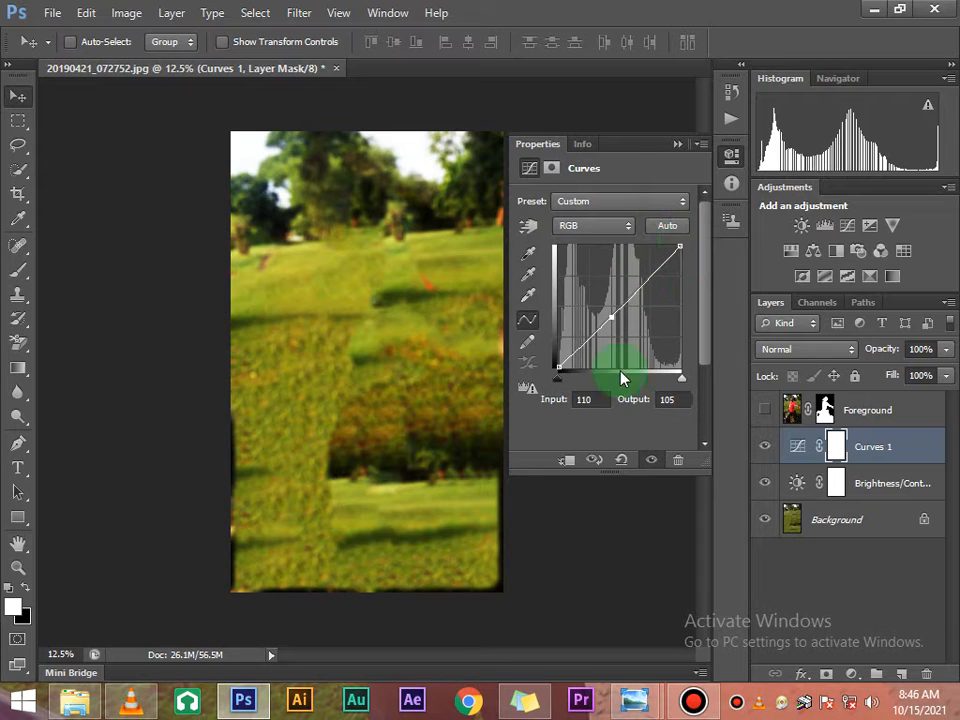
click(678, 143)
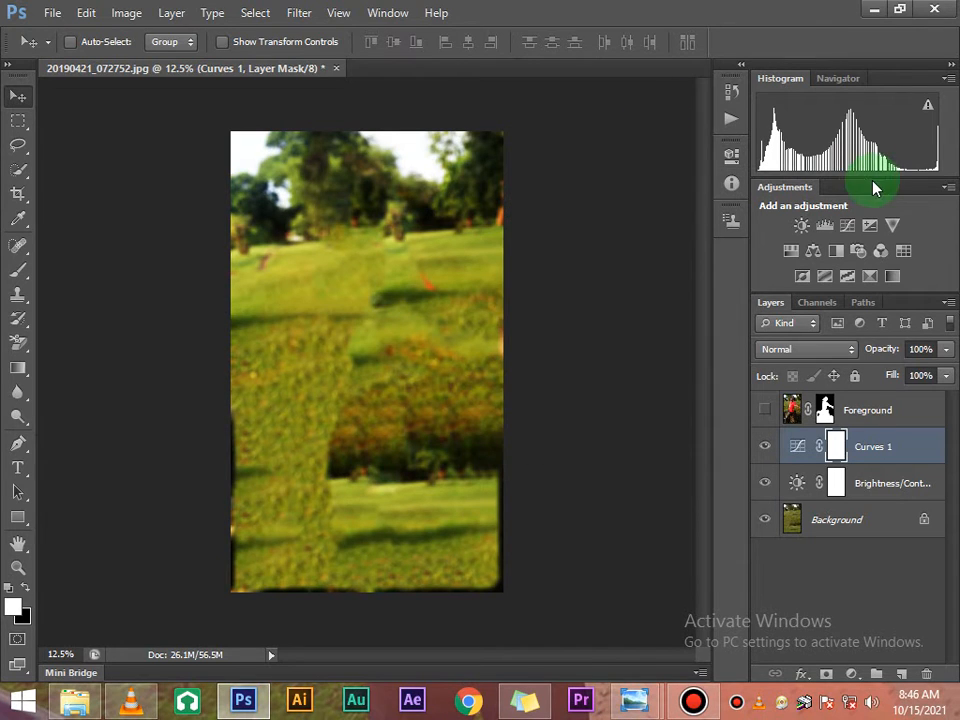
Step: Try an Exposure adjustment layer with exposure +0.23 on the background, and delete that layer
click(870, 228)
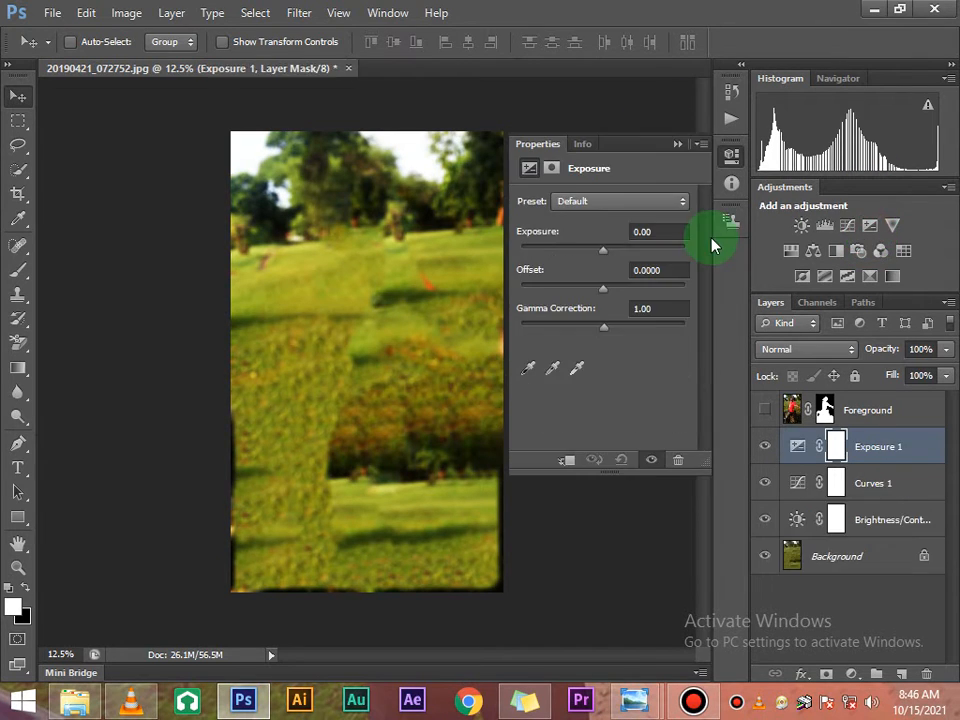
drag(612, 259, 640, 265)
drag(573, 259, 606, 266)
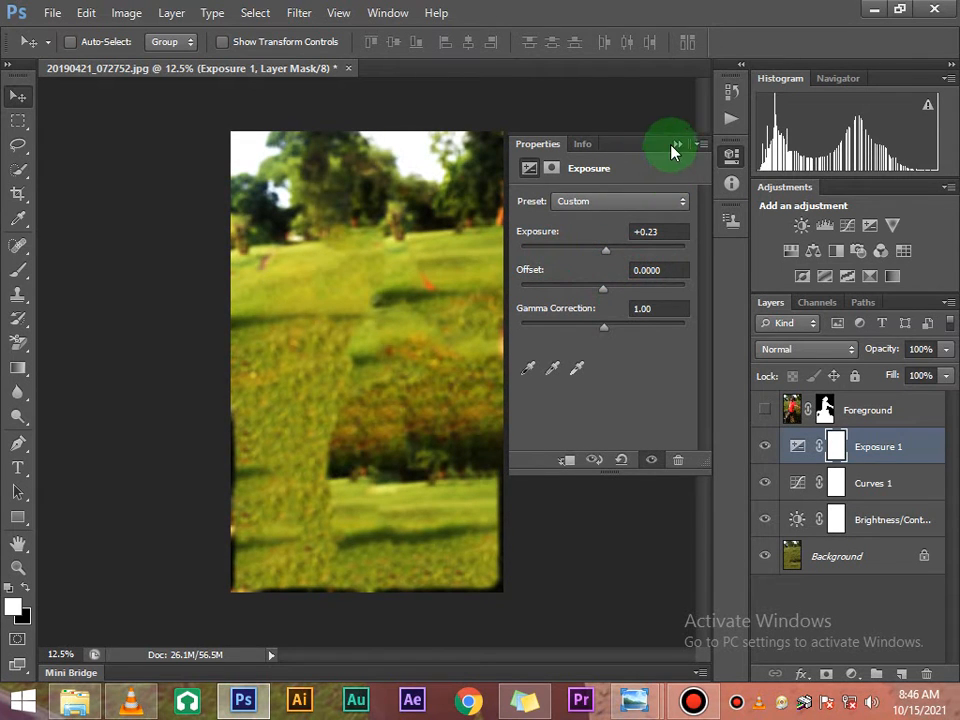
click(677, 144)
right_click(868, 448)
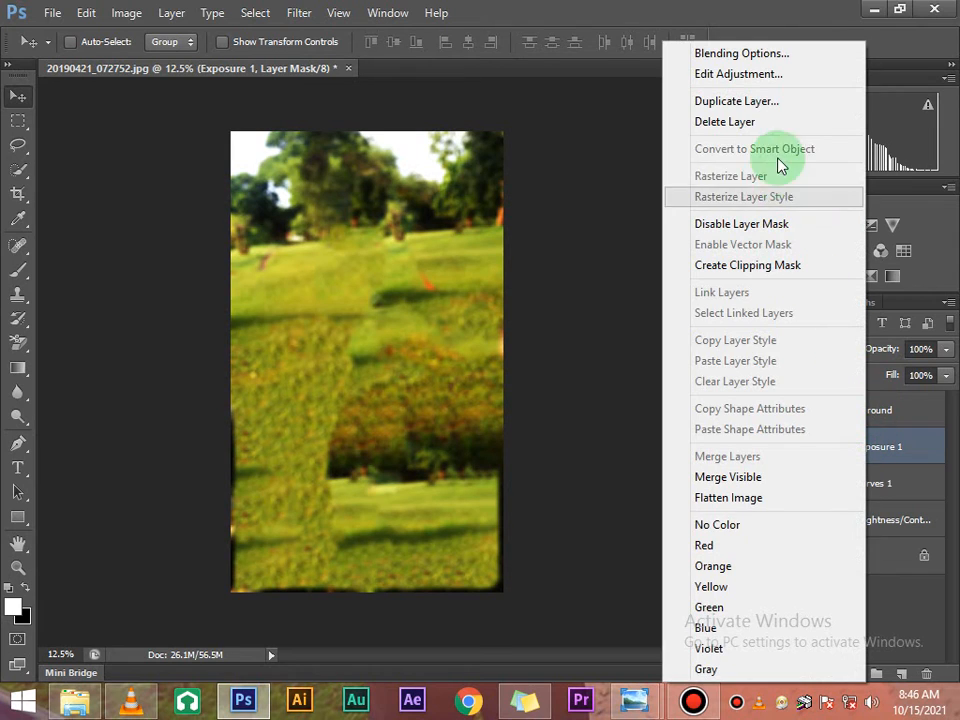
click(761, 122)
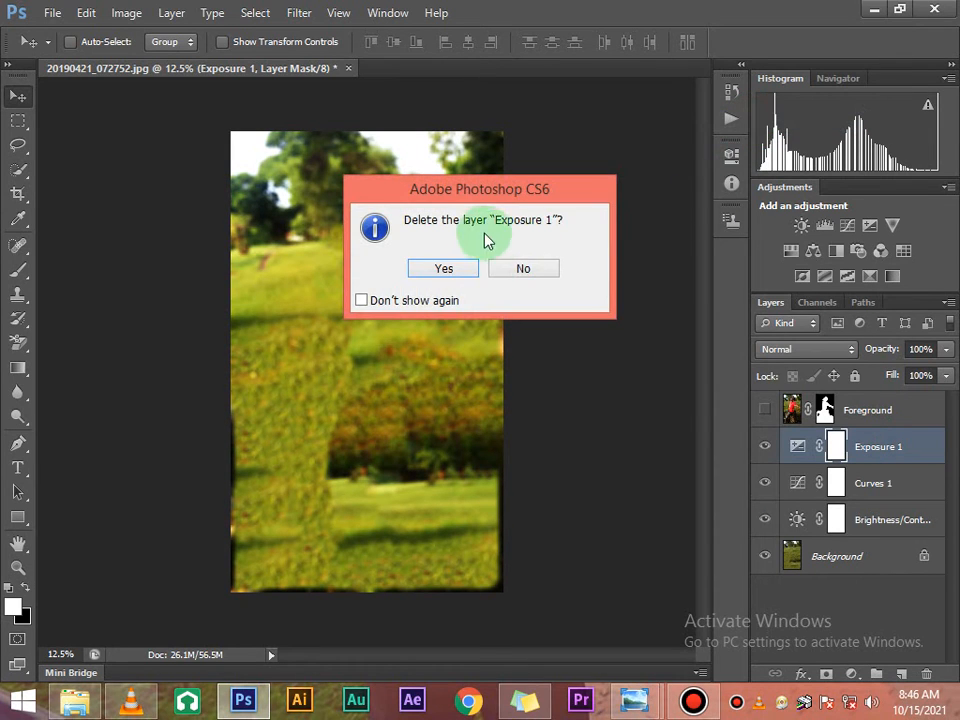
click(450, 268)
Step: Add a Vibrance adjustment above Curves with vibrance +100 and saturation +61, and show the Foreground layer again
click(893, 225)
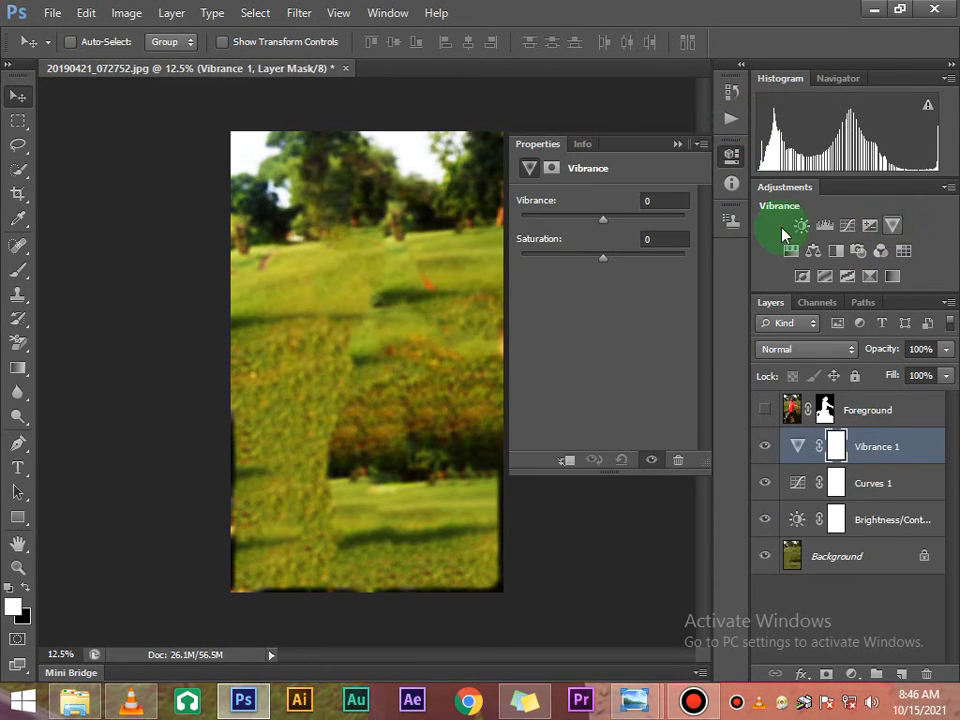
drag(606, 218, 718, 225)
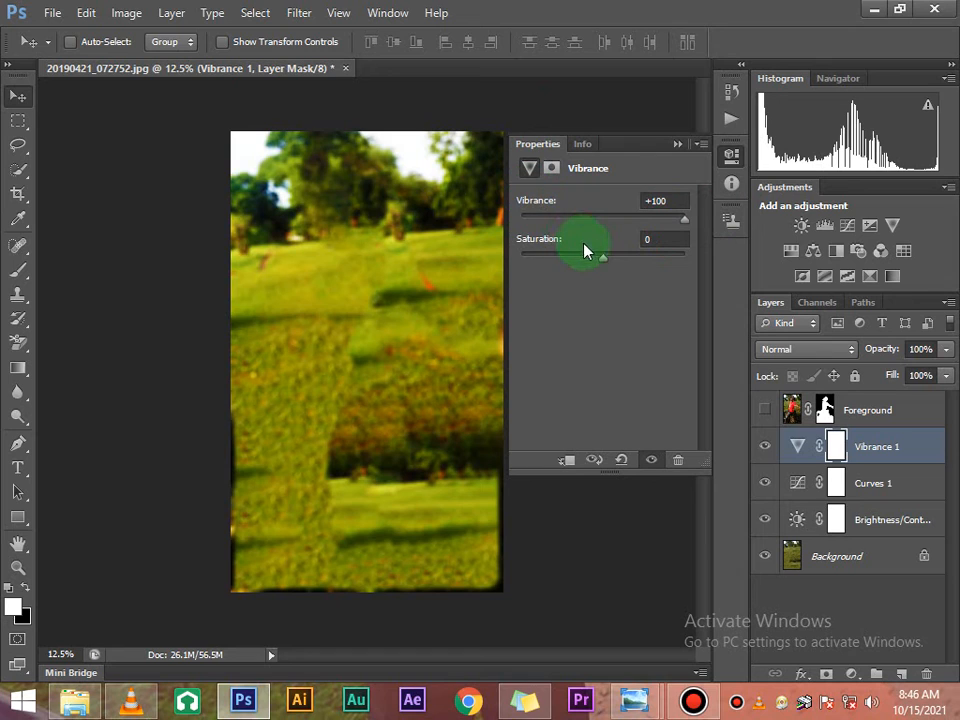
drag(600, 261, 646, 273)
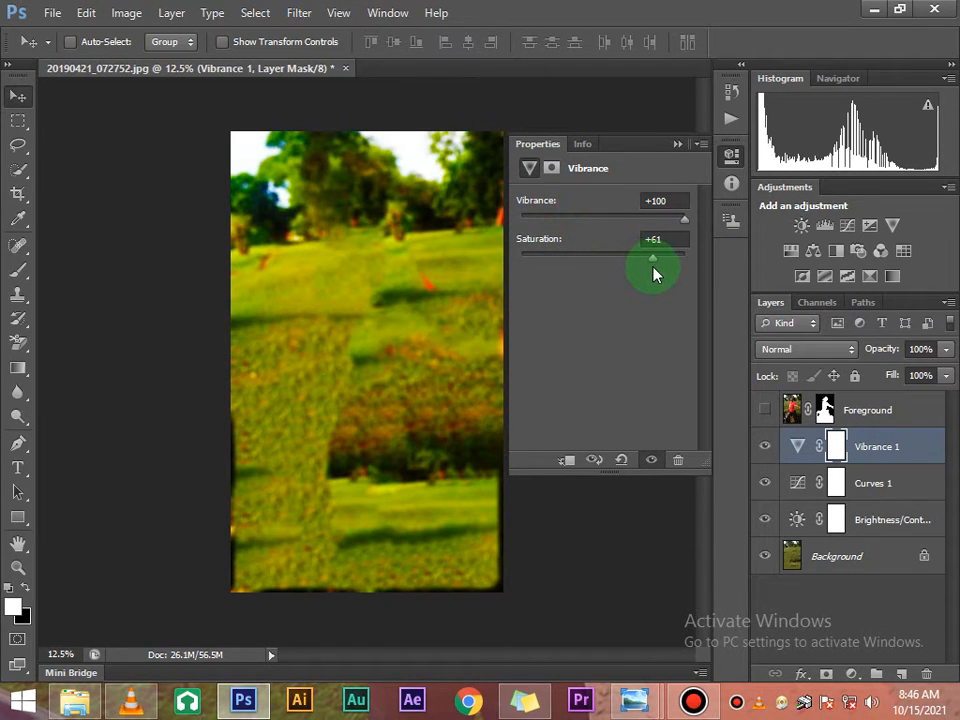
click(677, 143)
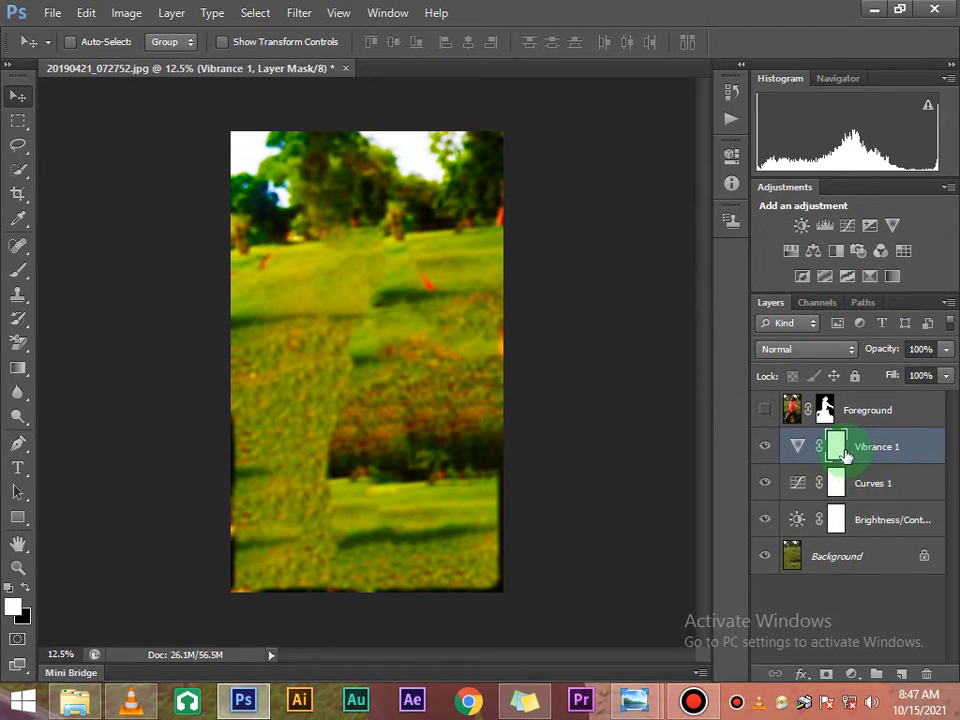
click(765, 412)
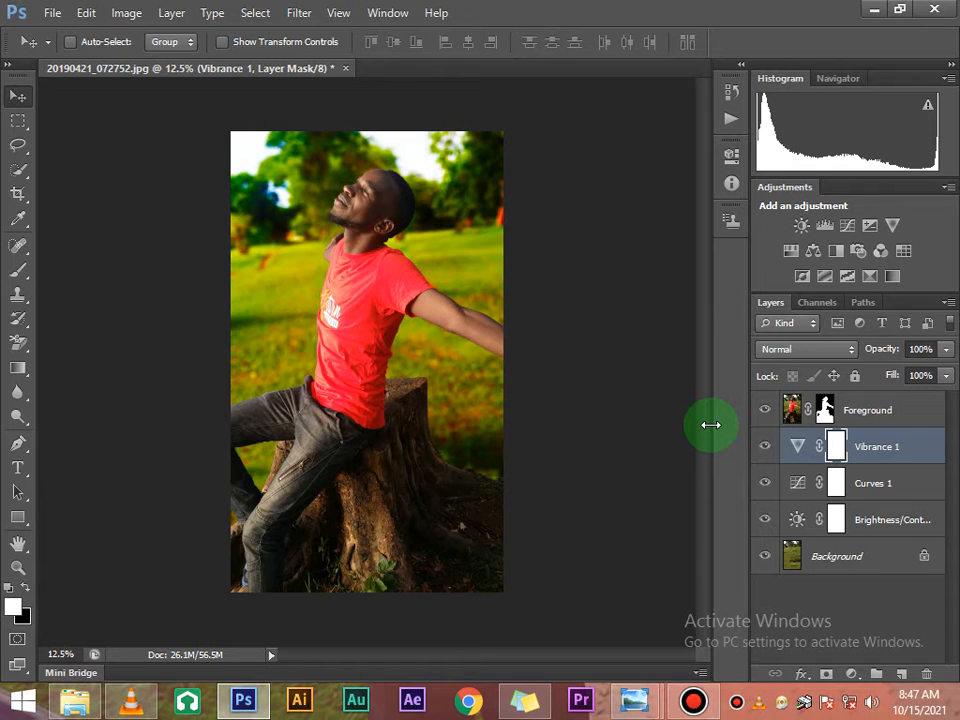
Step: Move the Foreground layer beneath all adjustment layers to see their effect on the man, and return it to the top
click(871, 414)
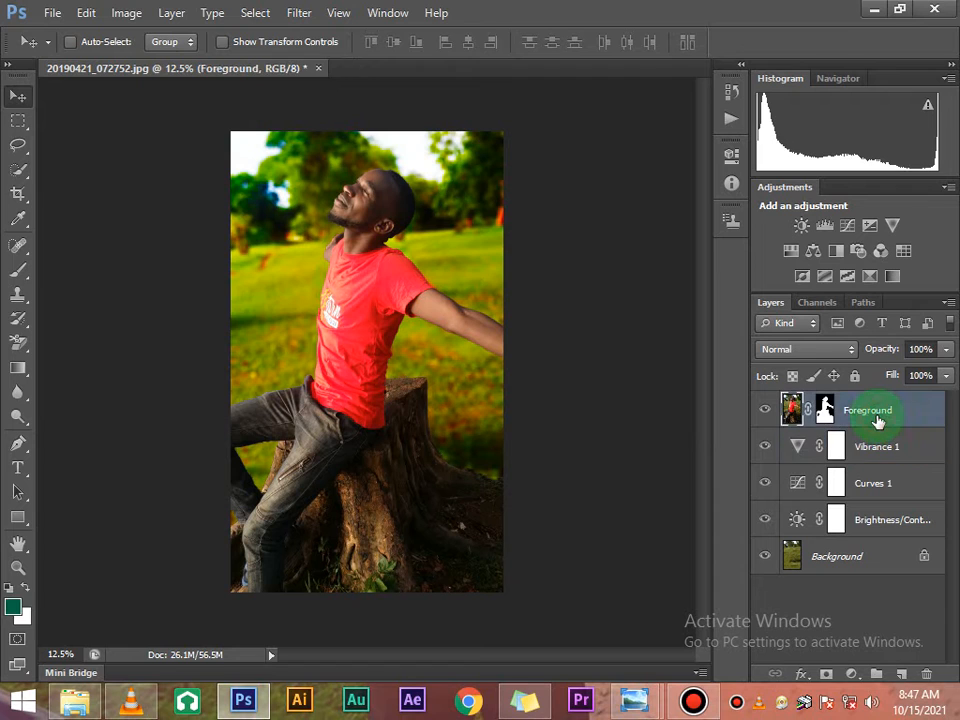
drag(871, 414, 881, 527)
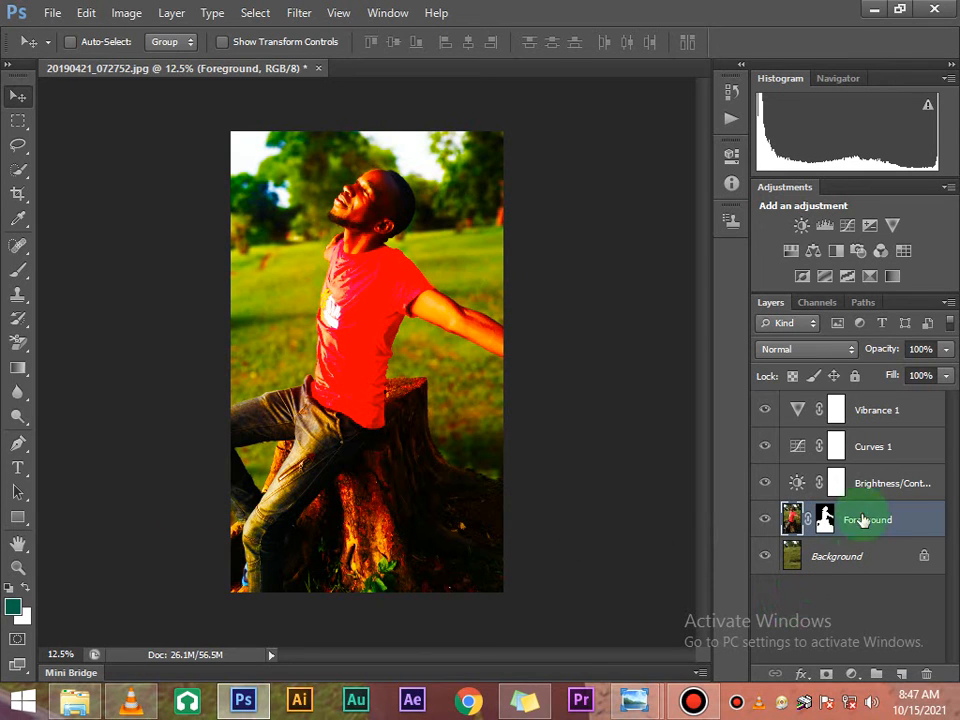
drag(862, 522, 870, 410)
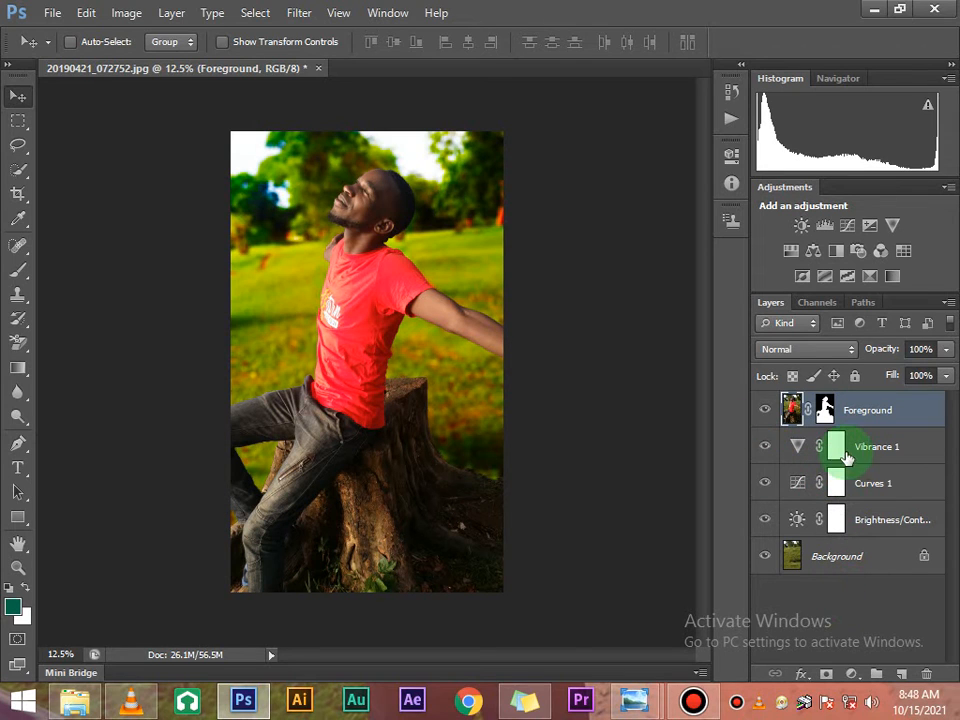
click(868, 448)
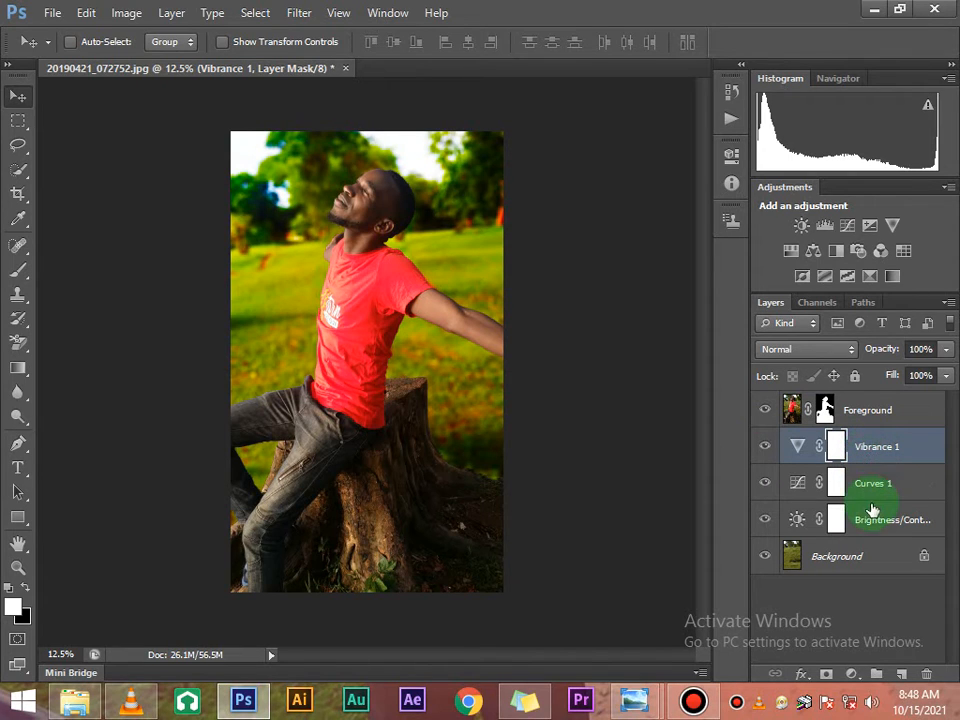
Step: Group the Vibrance, Curves and Brightness/Contrast adjustment layers together between the Foreground and Background layers
click(872, 486)
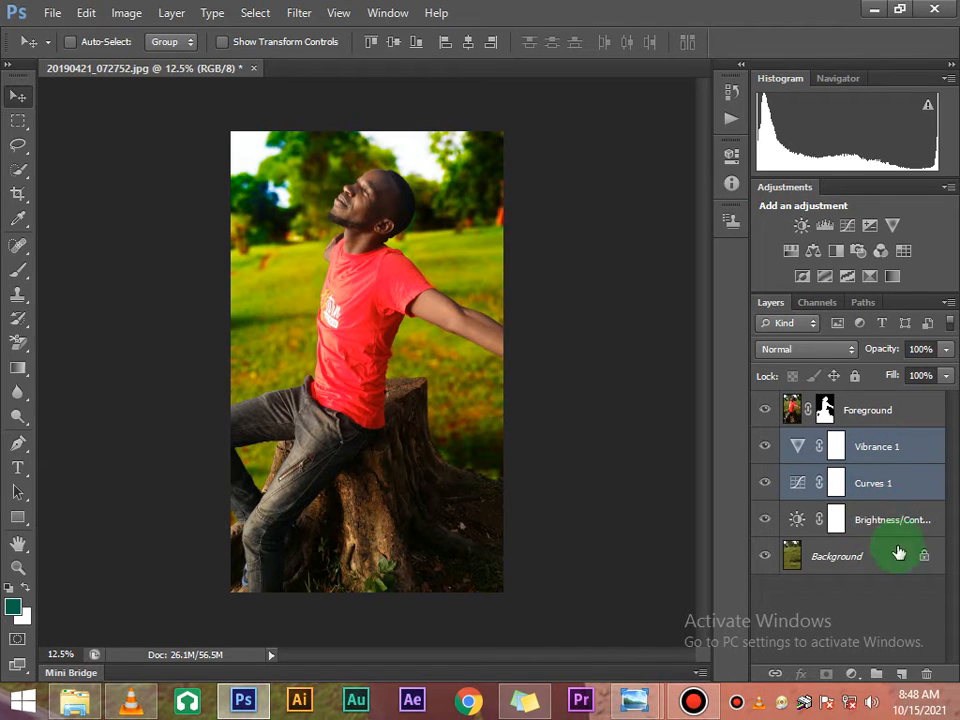
shift+click(884, 522)
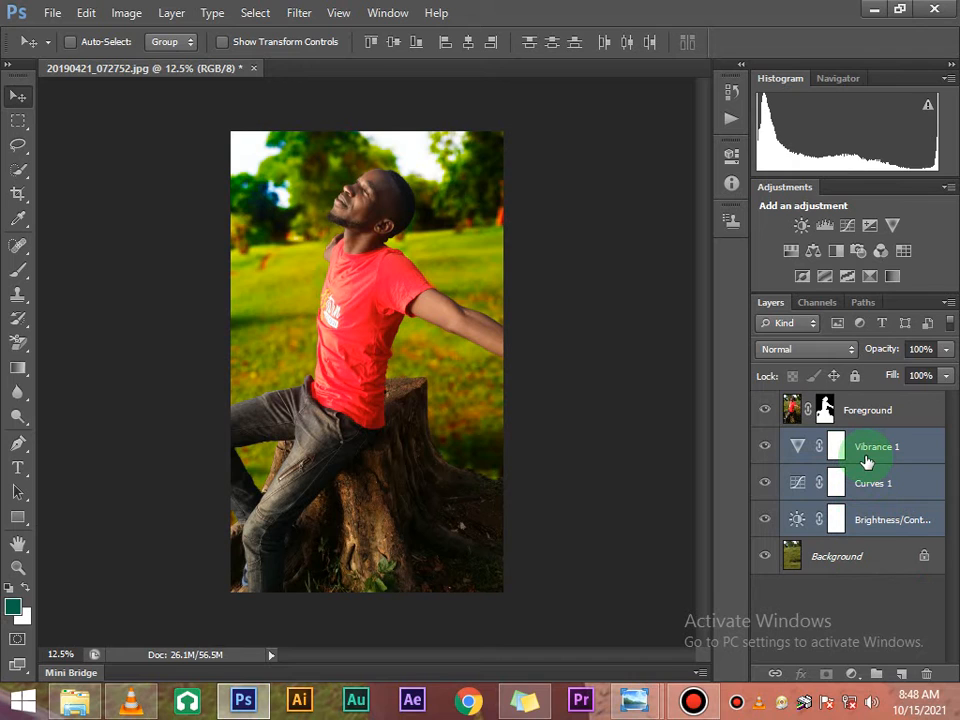
drag(866, 462, 876, 675)
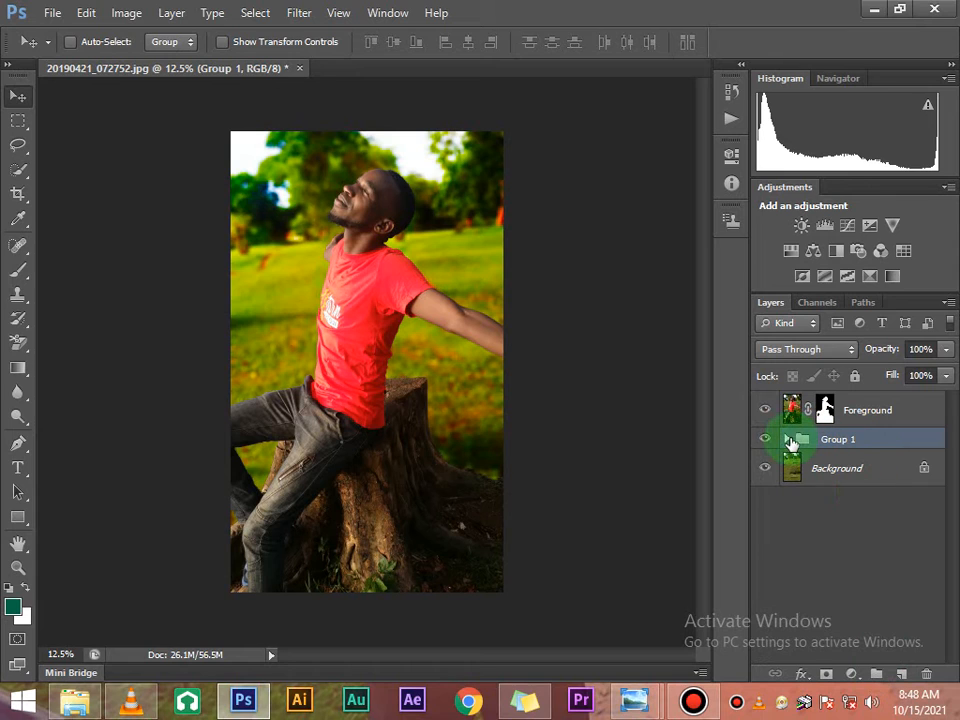
Step: Examine the adjustment layers inside the group and the lists of available adjustment layer types, leaving the group collapsed
click(788, 440)
click(788, 440)
click(788, 440)
click(790, 440)
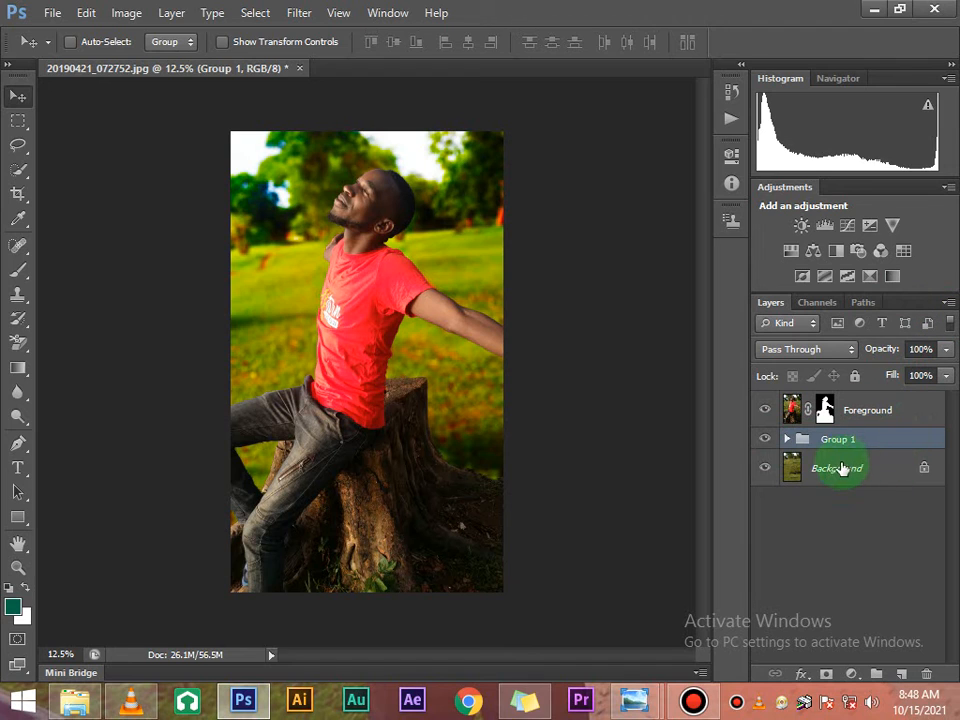
click(788, 440)
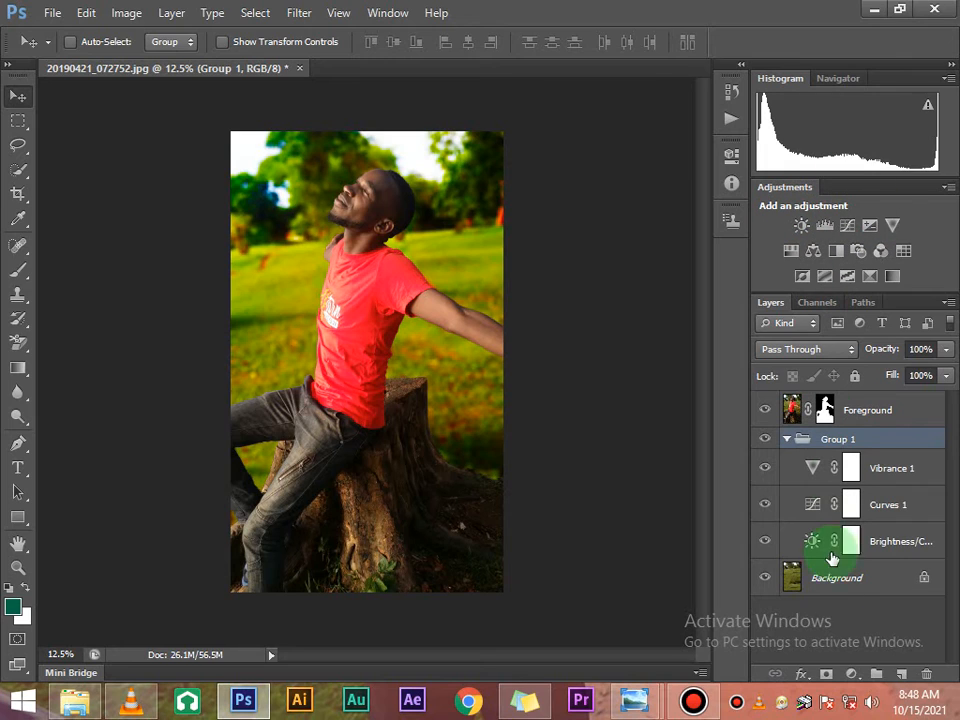
click(854, 676)
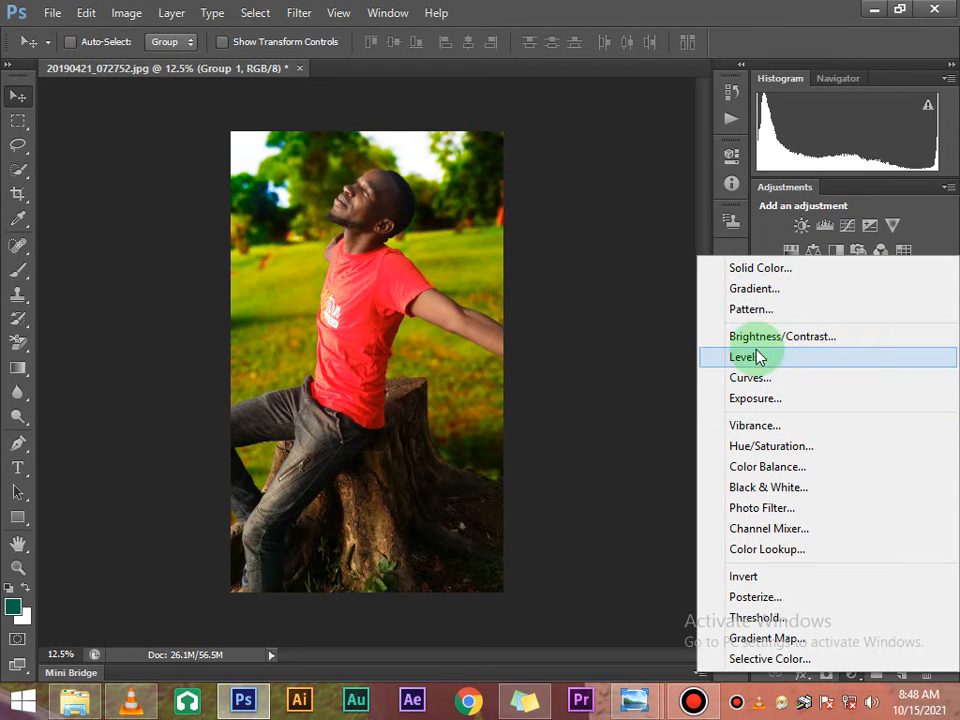
click(605, 388)
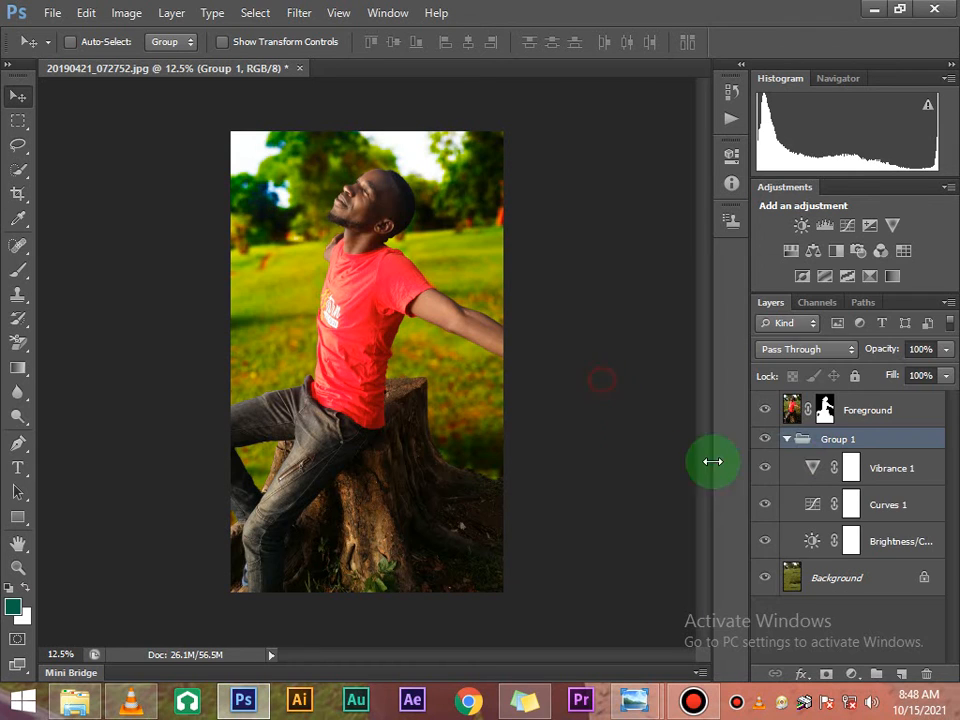
click(788, 440)
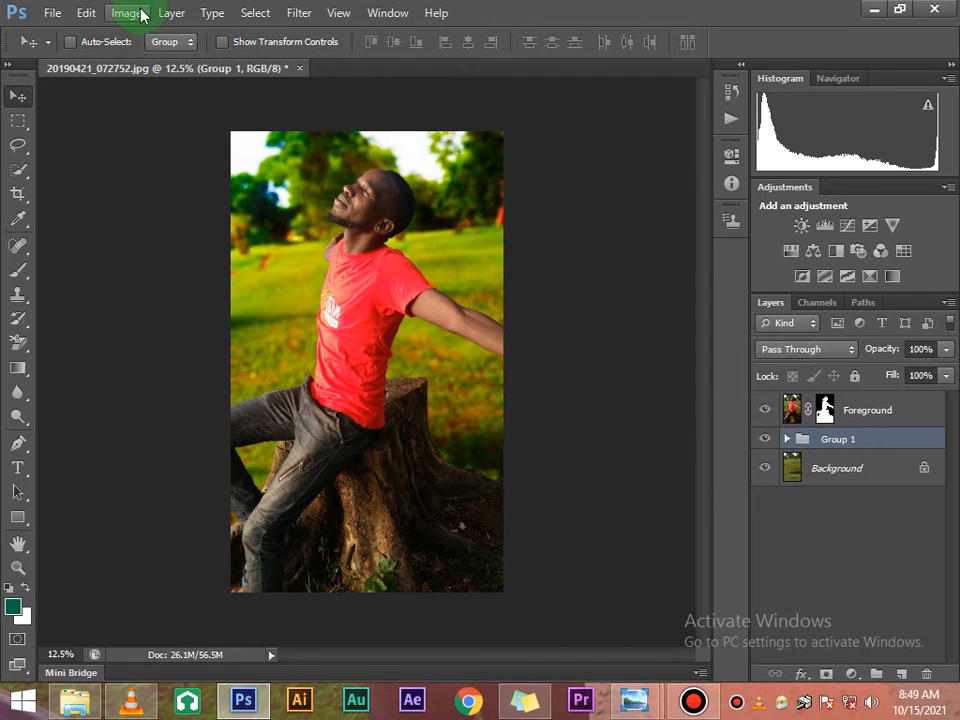
click(176, 18)
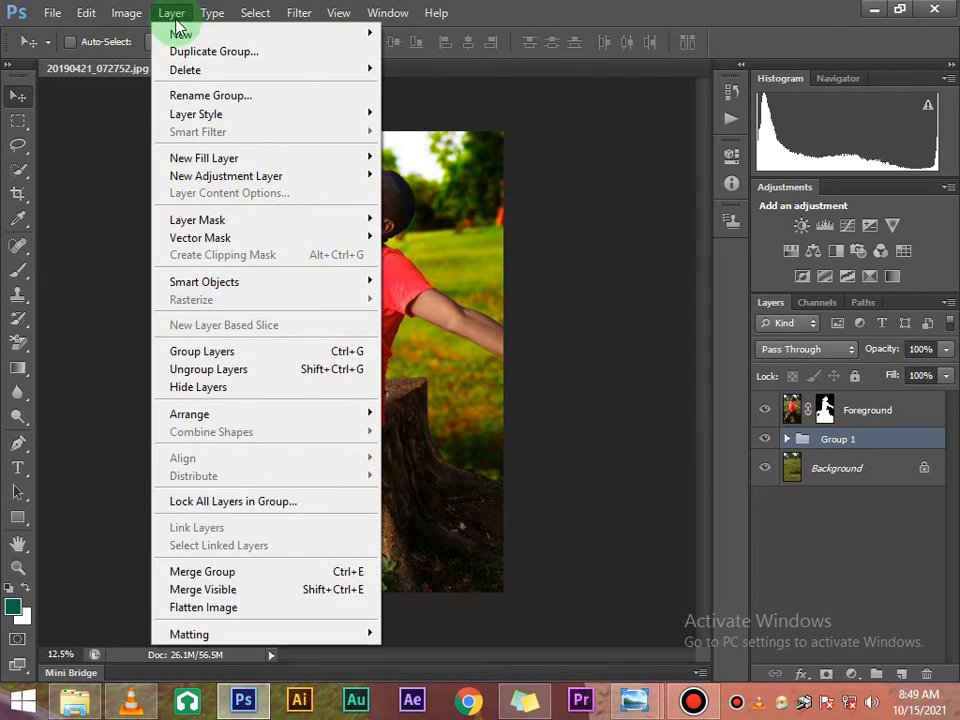
mouse_move(368, 190)
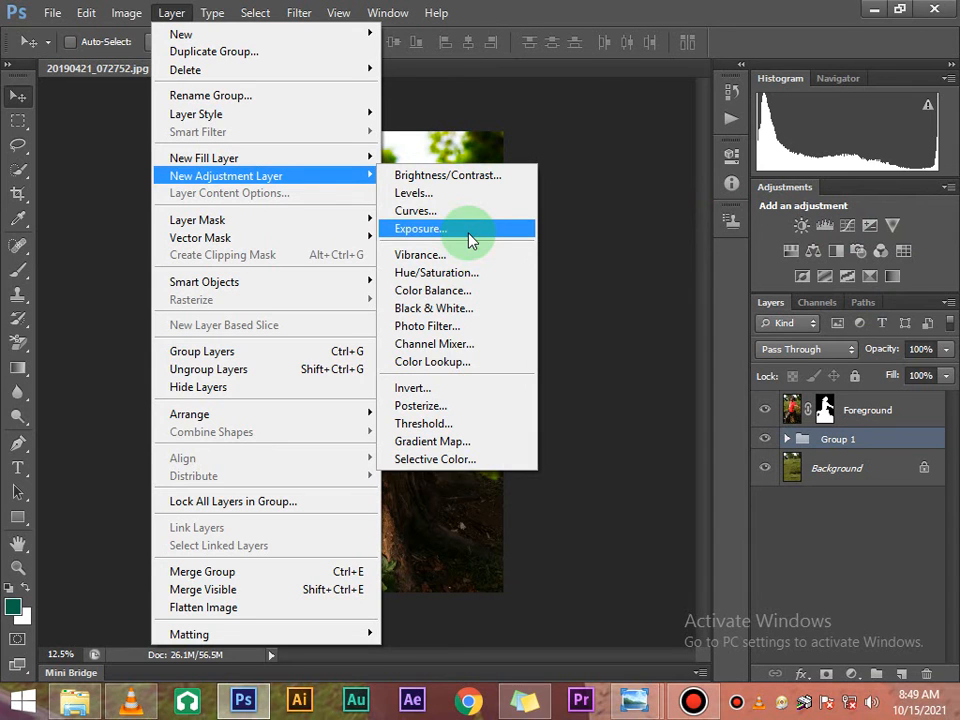
click(566, 193)
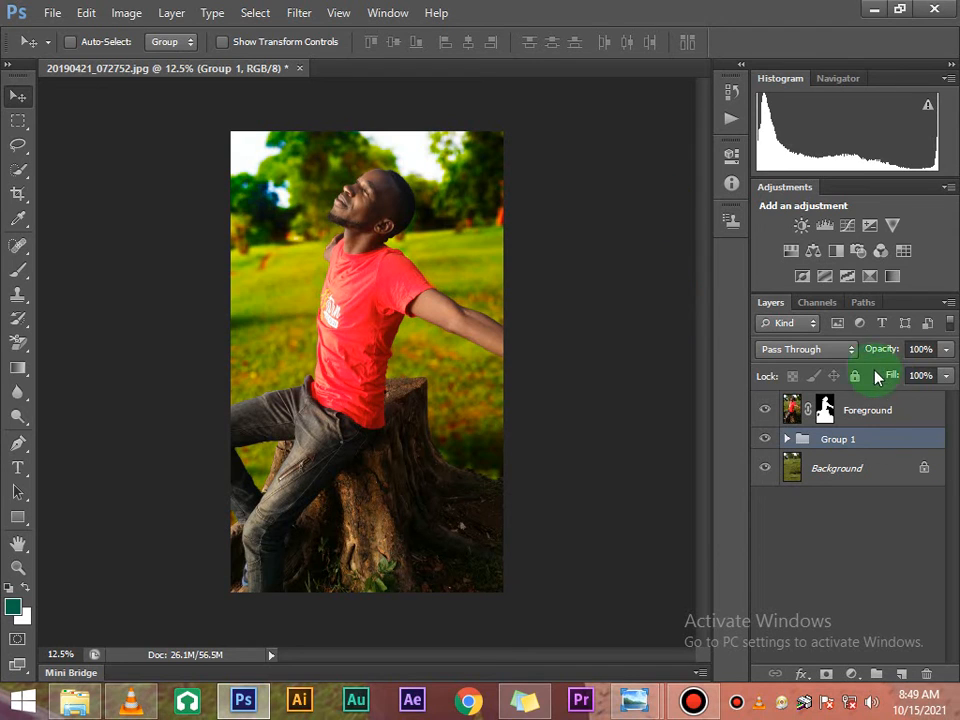
Step: Select the Foreground layer and isolate it by hiding the adjustment group and the Background layer
click(880, 403)
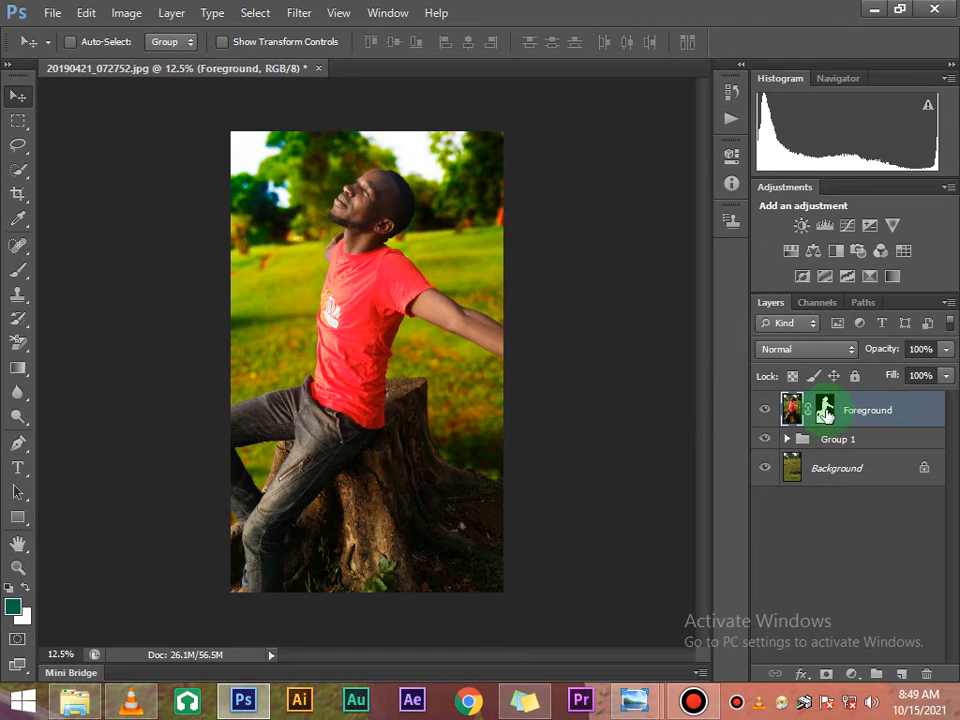
click(762, 410)
click(766, 444)
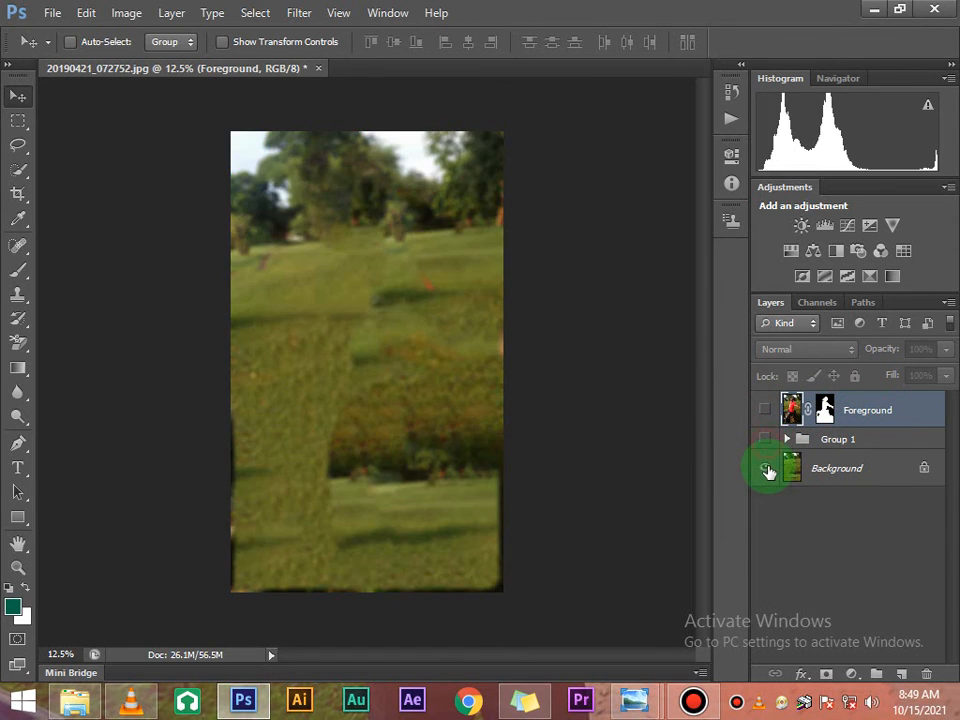
click(766, 467)
click(768, 409)
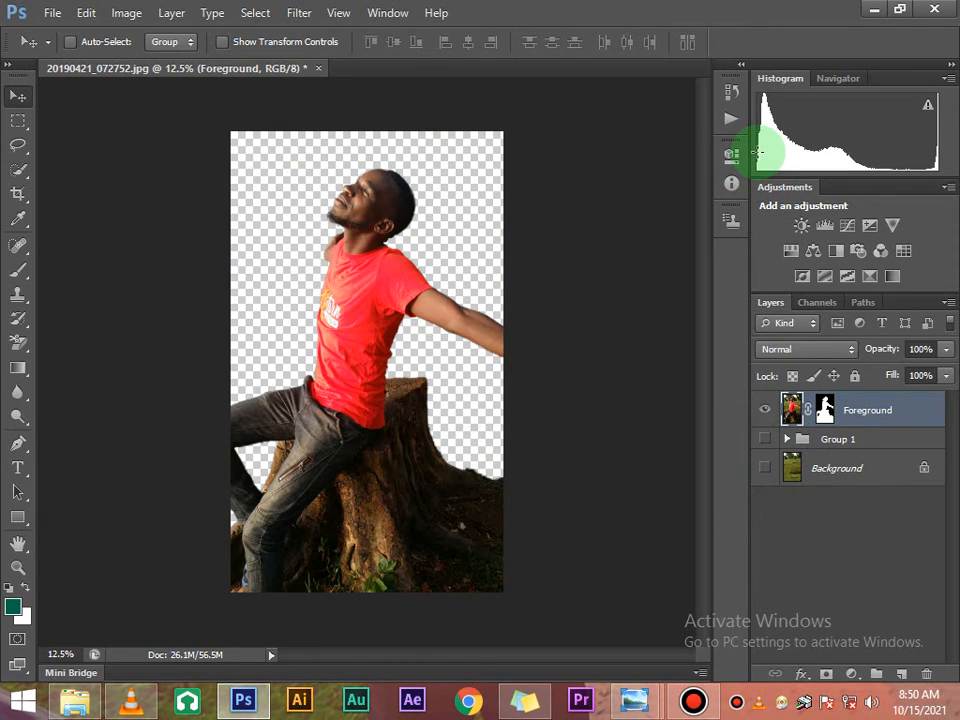
Step: Make a freehand Lasso selection with 20 px feather around the man and stump on the Foreground layer, and copy it
click(18, 145)
mouse_move(300, 245)
mouse_down()
mouse_move(369, 158)
mouse_move(399, 155)
mouse_move(383, 230)
mouse_up()
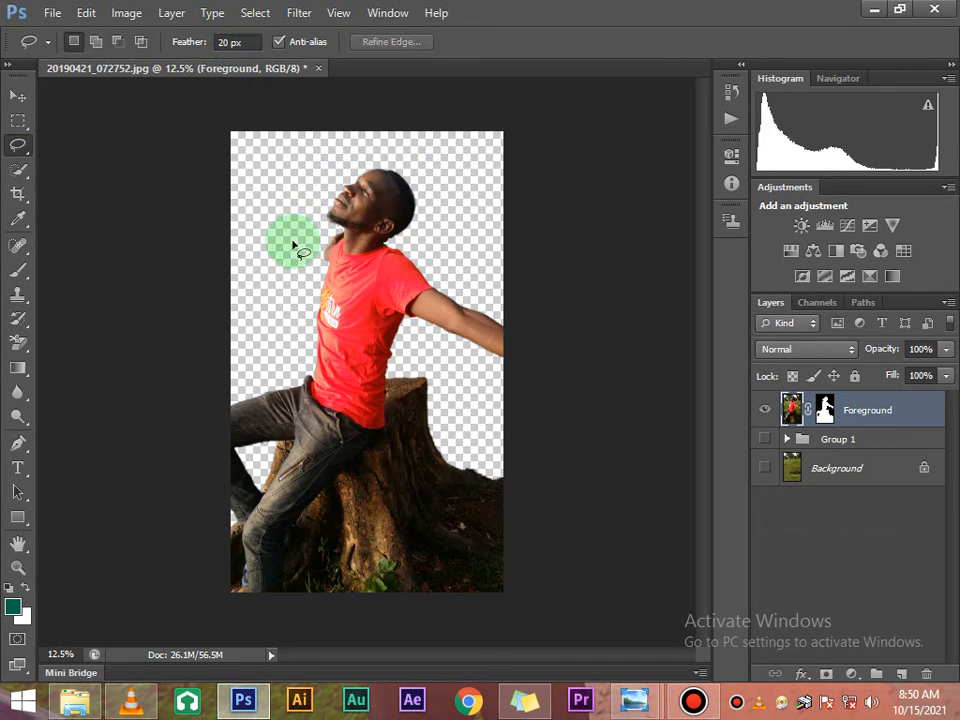
mouse_move(310, 235)
mouse_down()
mouse_move(336, 174)
mouse_move(360, 163)
mouse_move(420, 166)
mouse_move(419, 253)
mouse_move(515, 328)
mouse_move(502, 390)
mouse_move(446, 377)
mouse_move(456, 432)
mouse_move(513, 511)
mouse_move(502, 634)
mouse_move(284, 633)
mouse_move(187, 594)
mouse_move(217, 529)
mouse_move(231, 382)
mouse_move(255, 377)
mouse_move(291, 345)
mouse_move(310, 228)
mouse_up()
click(9, 98)
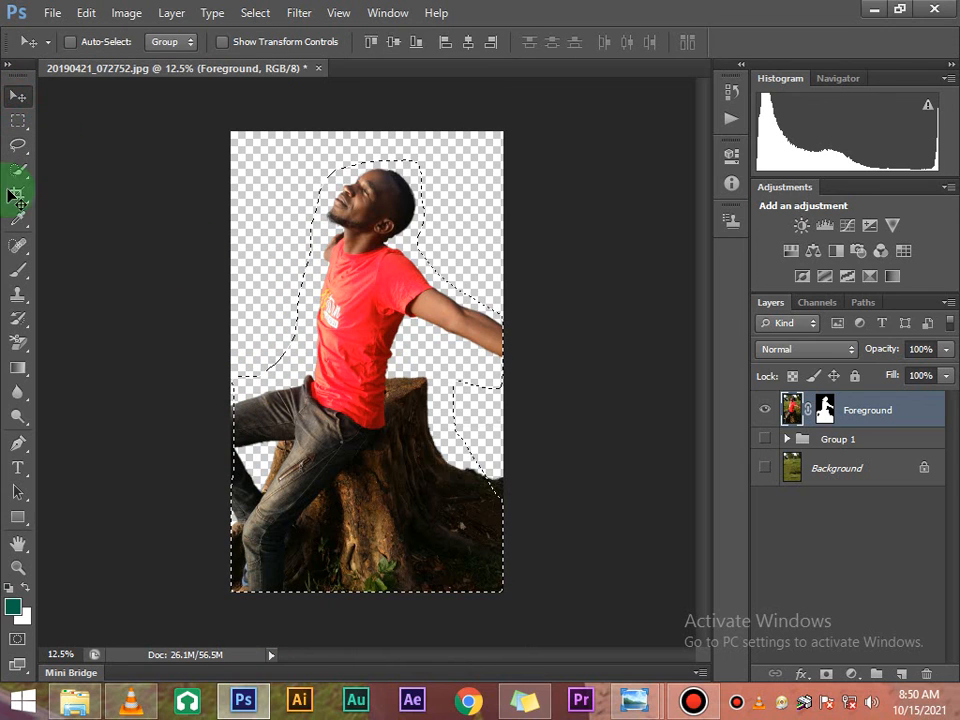
click(307, 340)
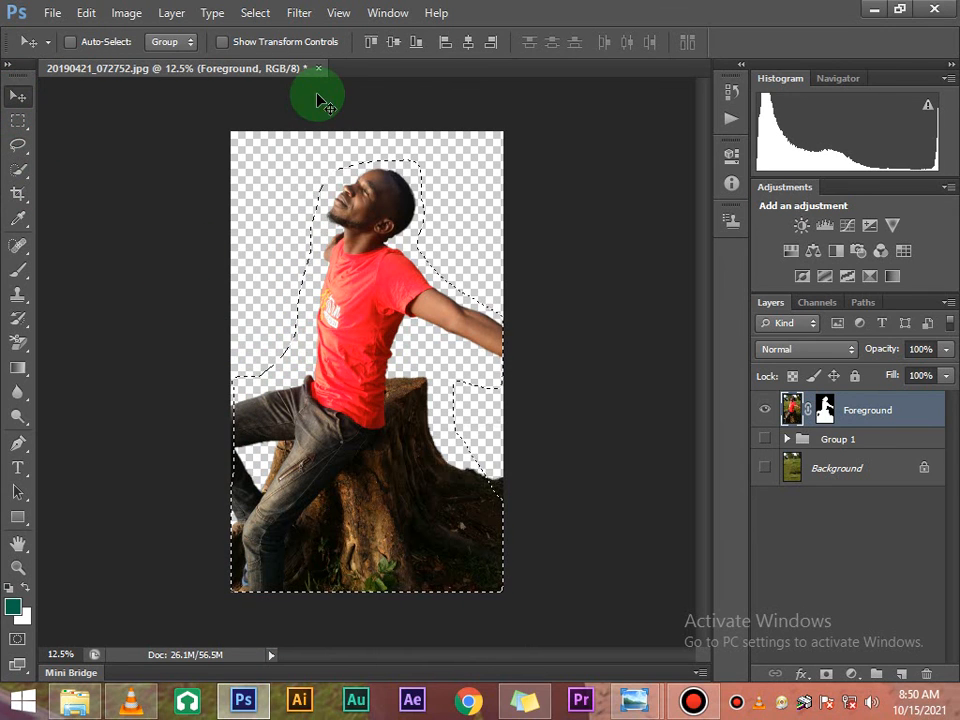
Step: Create a new 2322 x 3746 pixel document from the Clipboard preset with white background, and paste the copied man into it
click(54, 13)
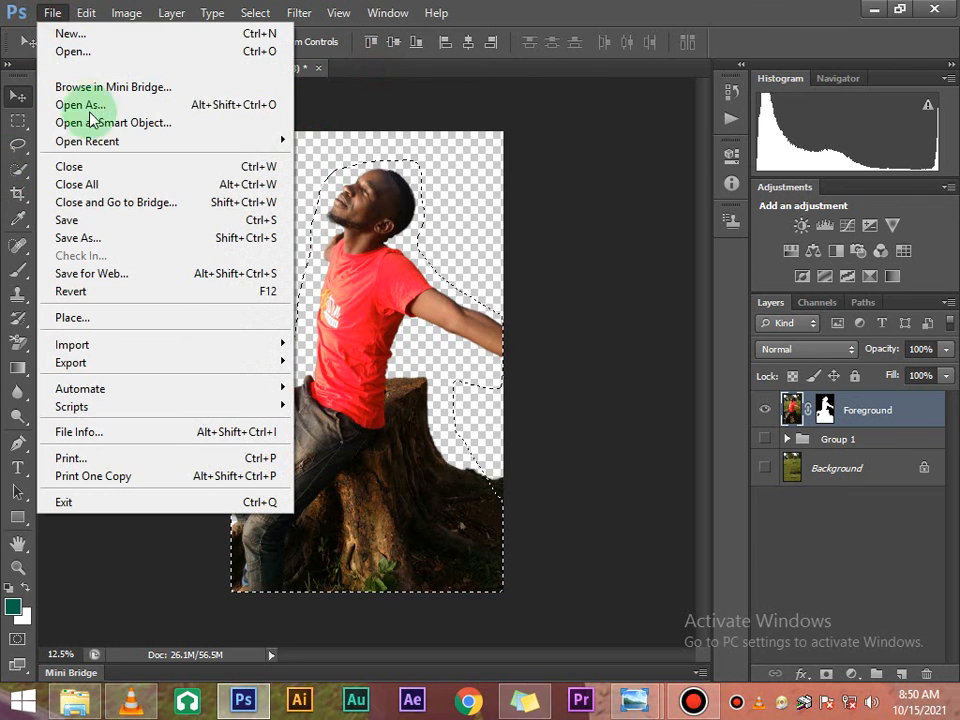
key(Escape)
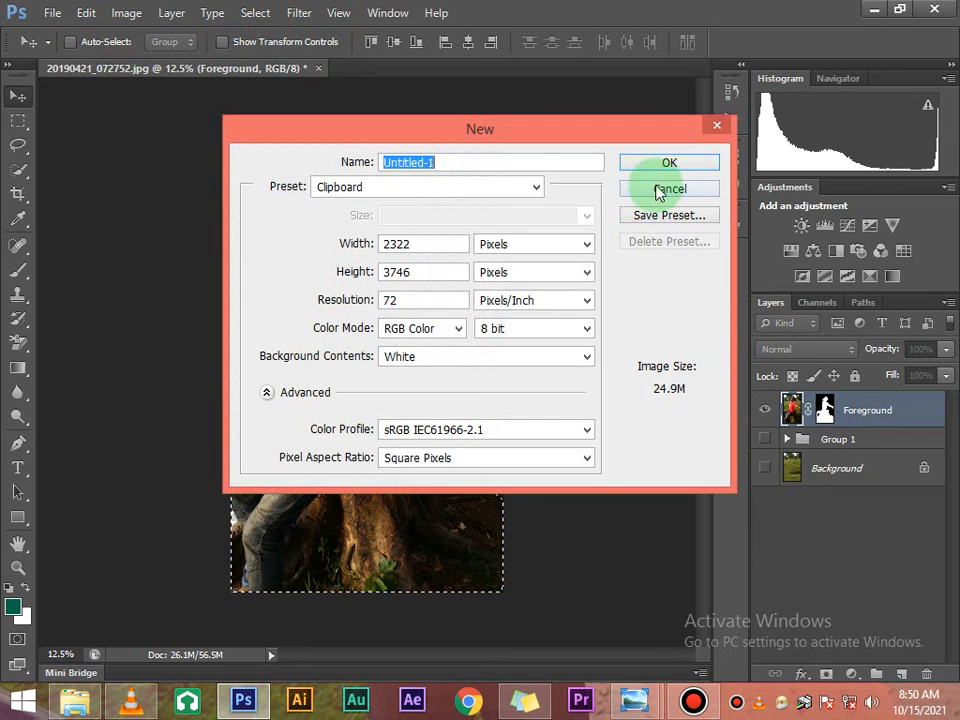
click(664, 166)
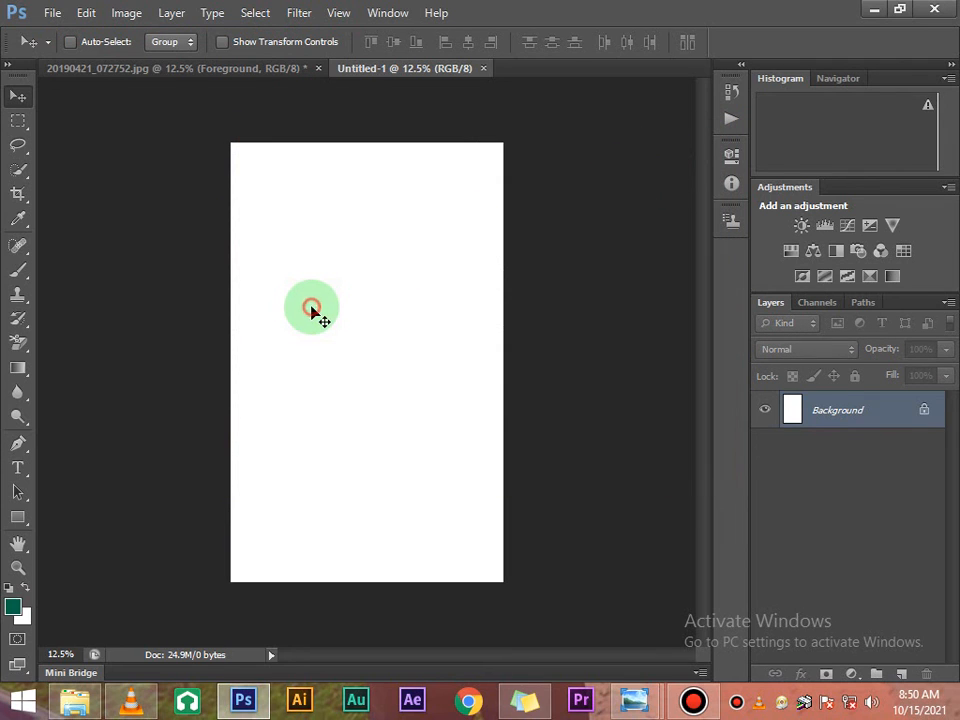
key(ctrl+v)
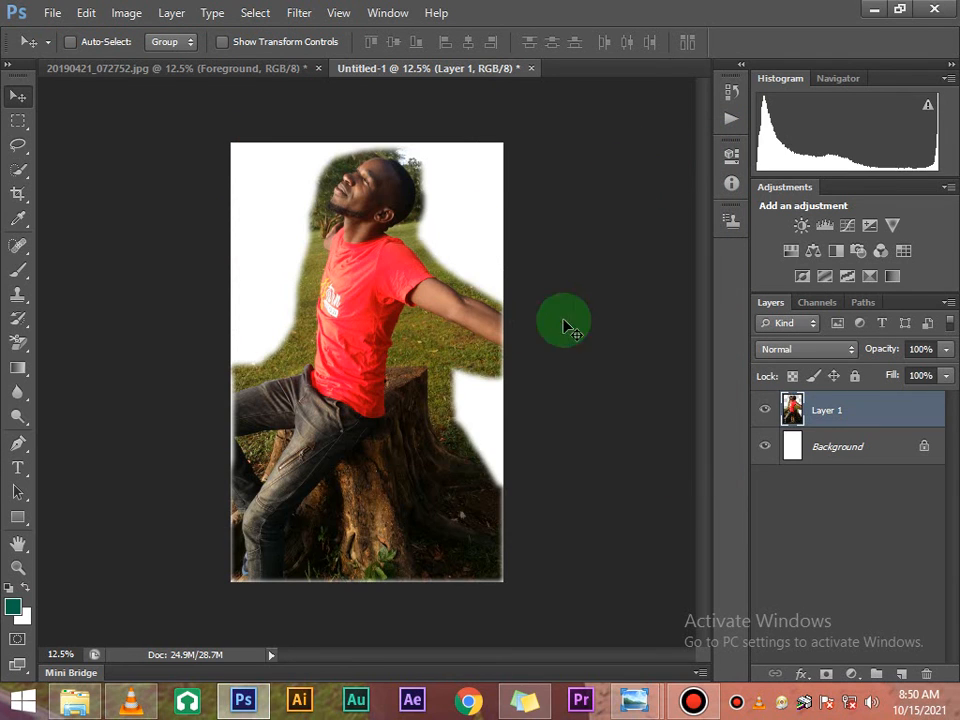
Step: Reposition the pasted man in the new document, and try to move its locked Background layer
drag(452, 374, 455, 342)
click(821, 446)
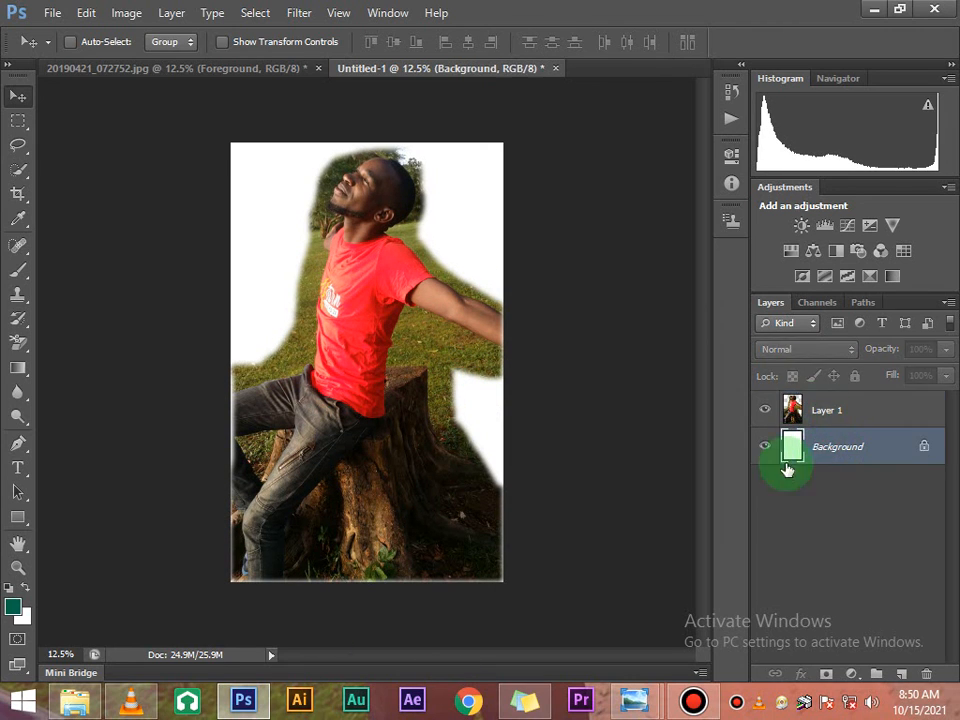
click(375, 312)
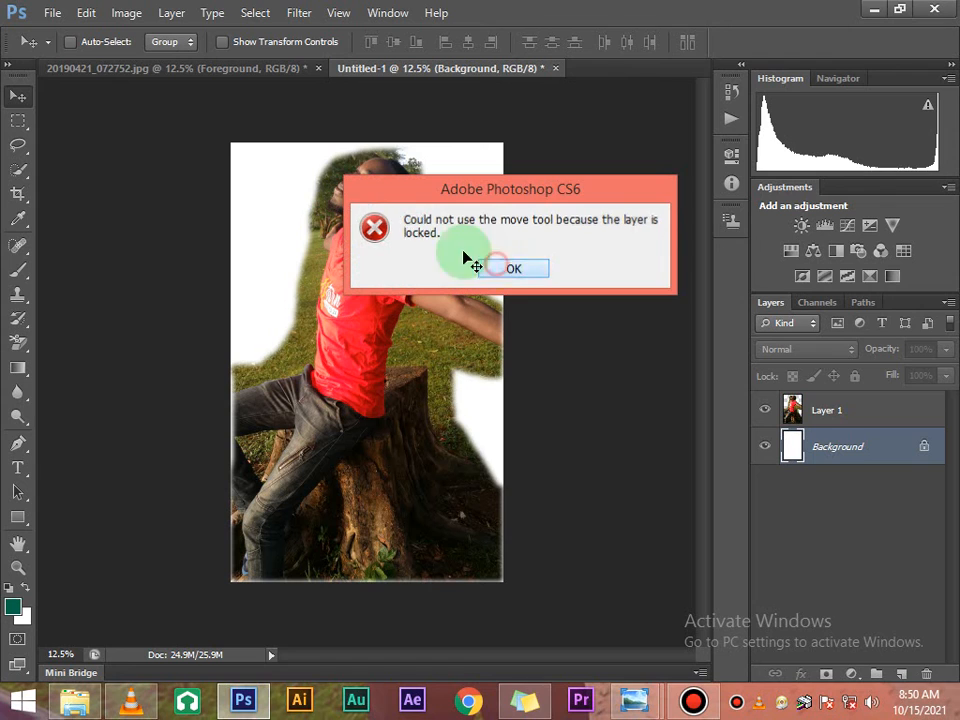
click(495, 266)
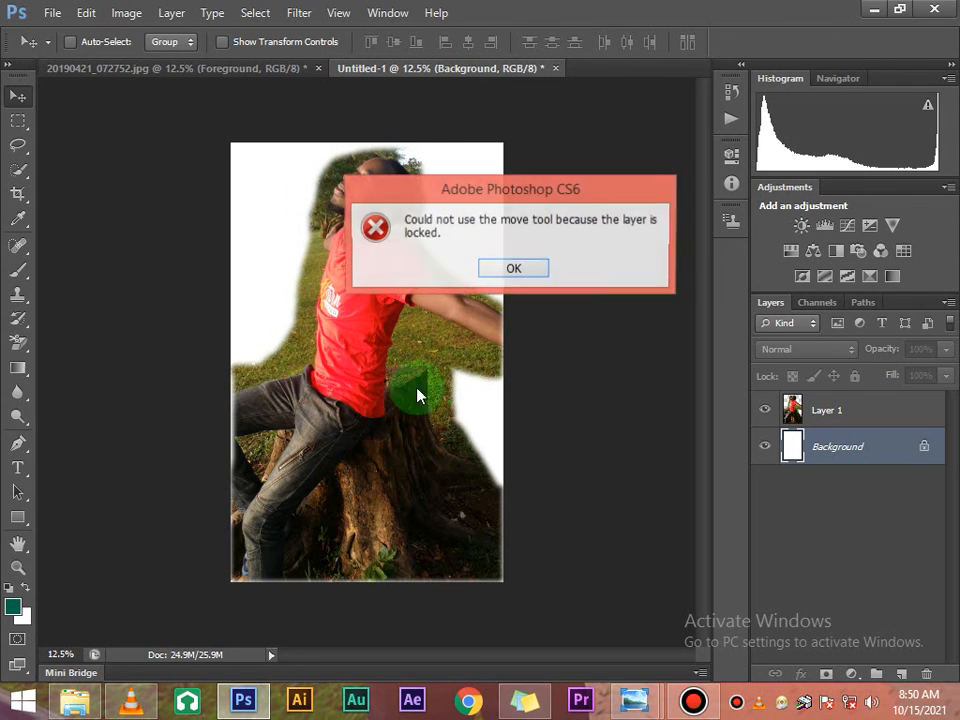
click(381, 429)
click(507, 274)
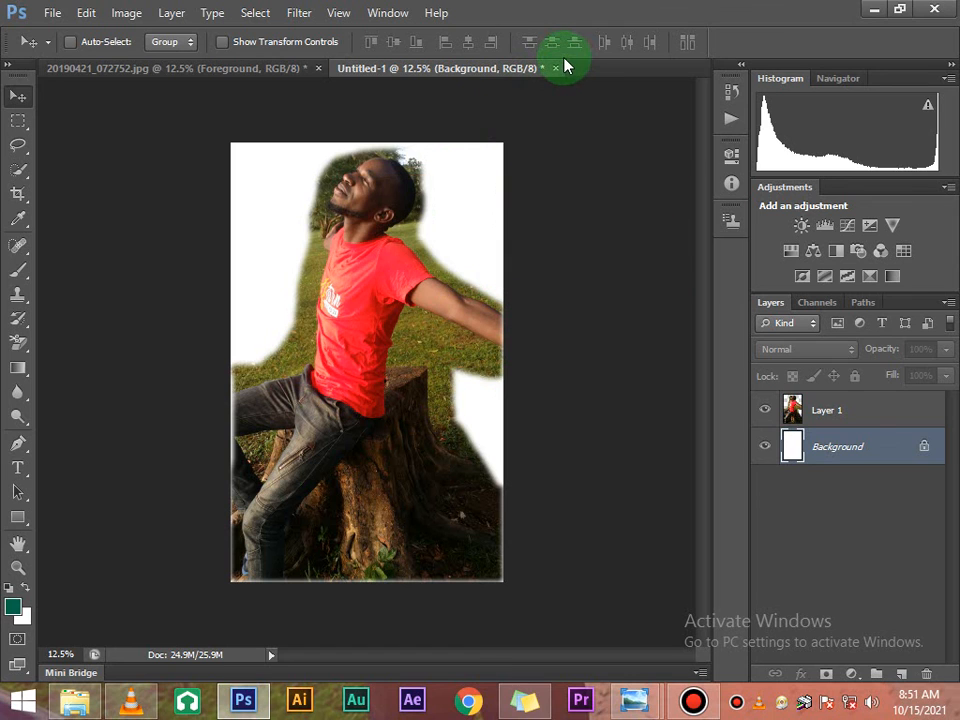
Step: Close the new document without saving, and clear the selection around the man in the original photo
click(557, 69)
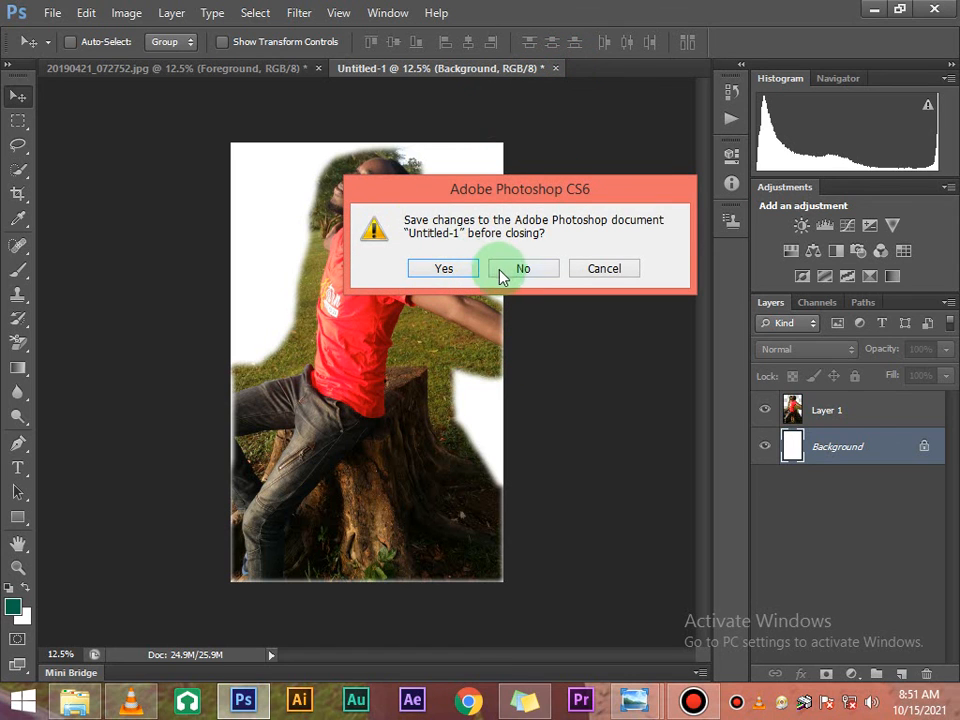
click(506, 274)
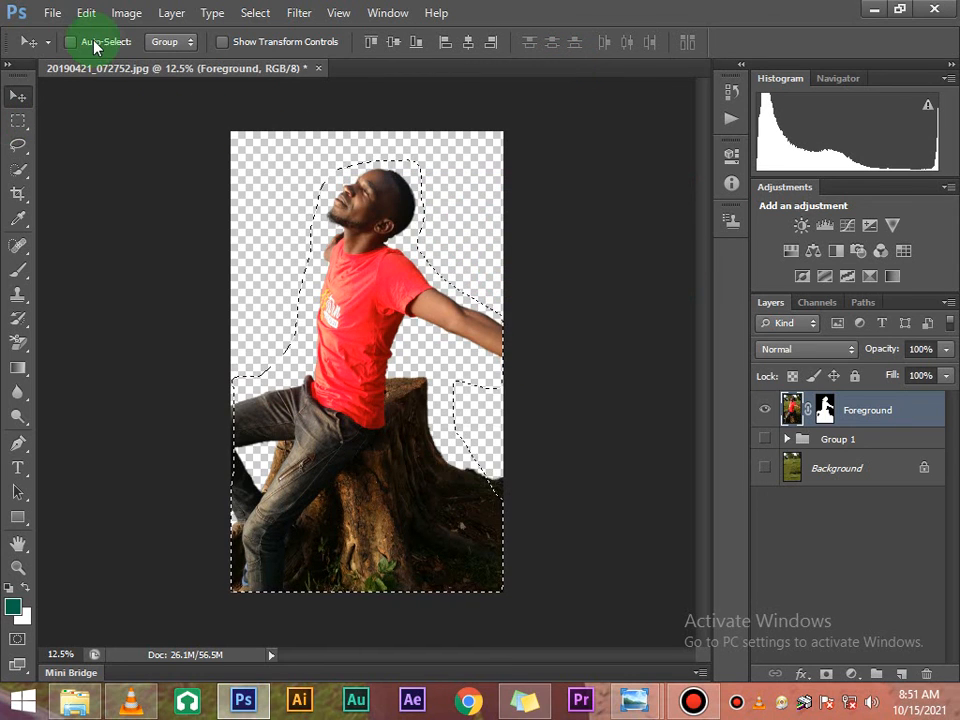
key(ctrl+d)
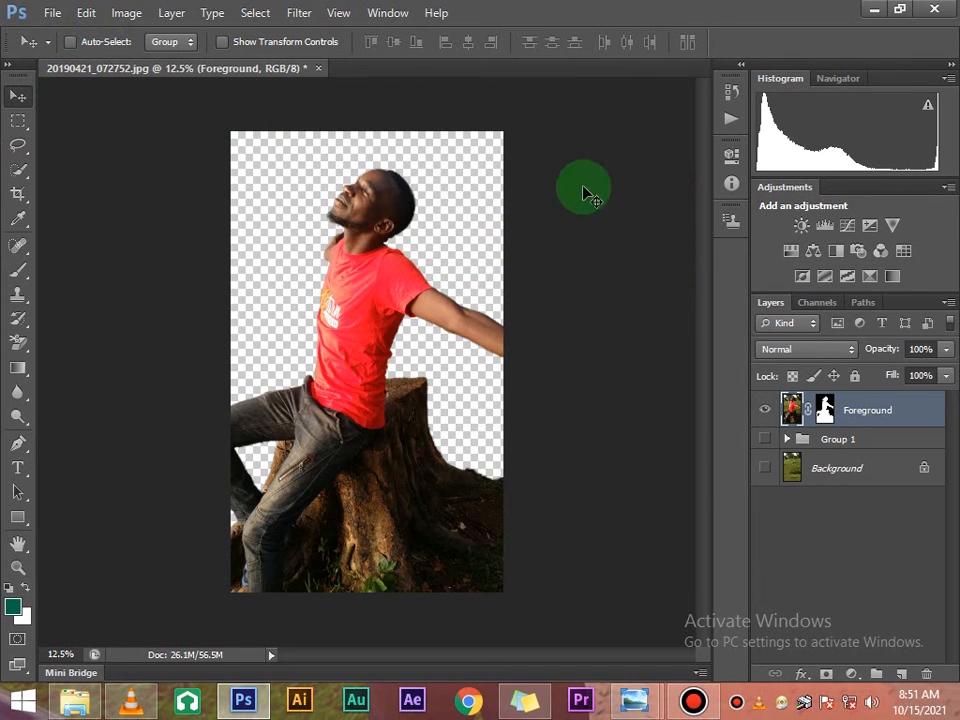
Step: Show the adjustment group and the Background layer again behind the Foreground layer
click(764, 440)
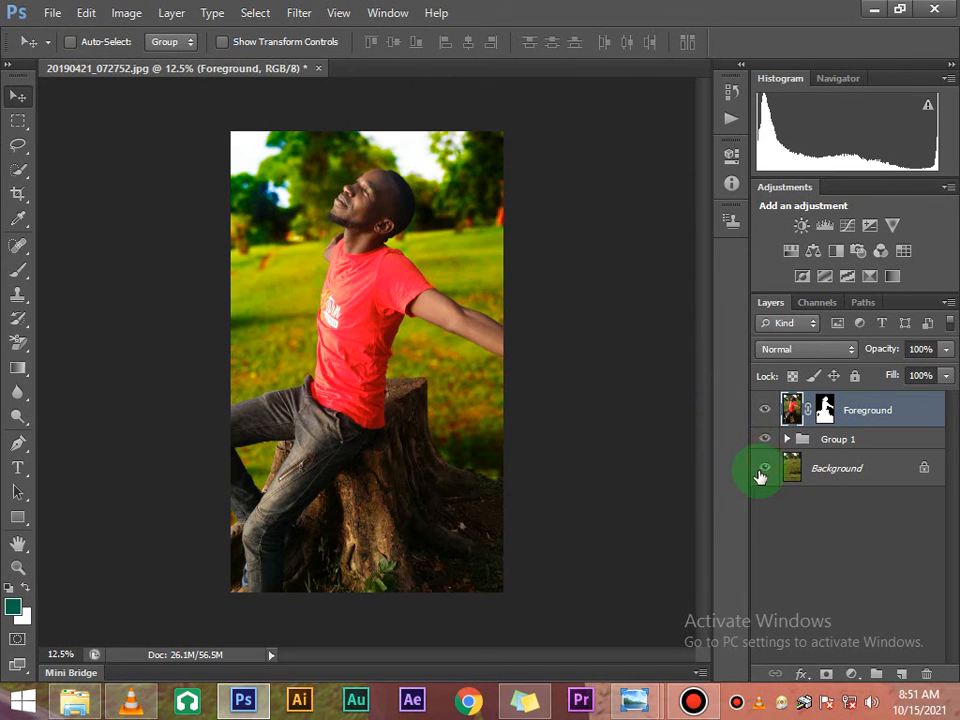
click(763, 469)
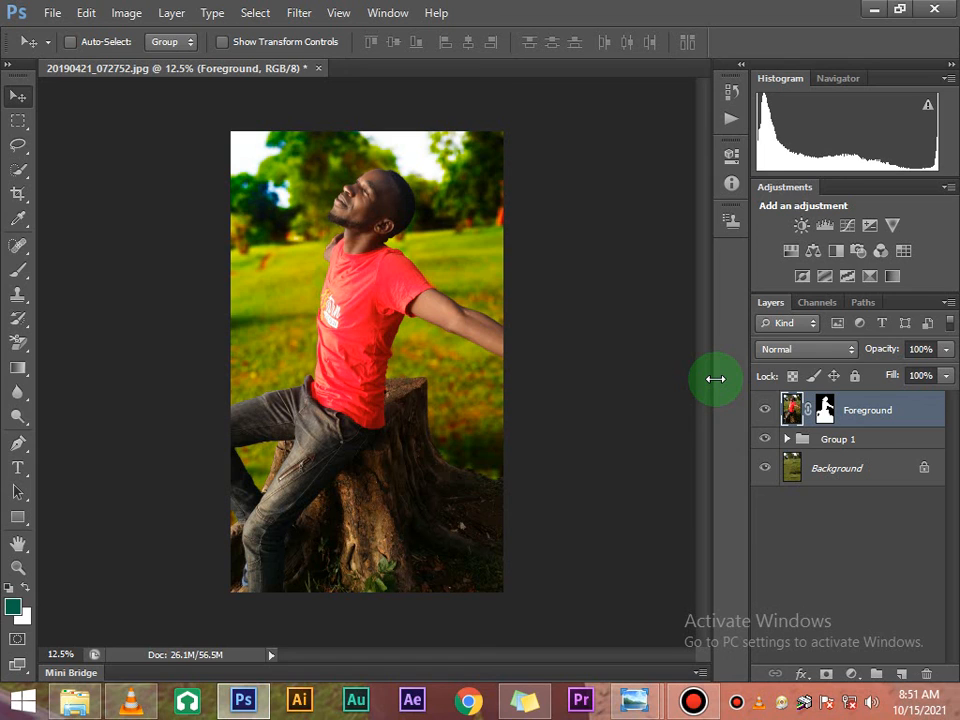
click(693, 700)
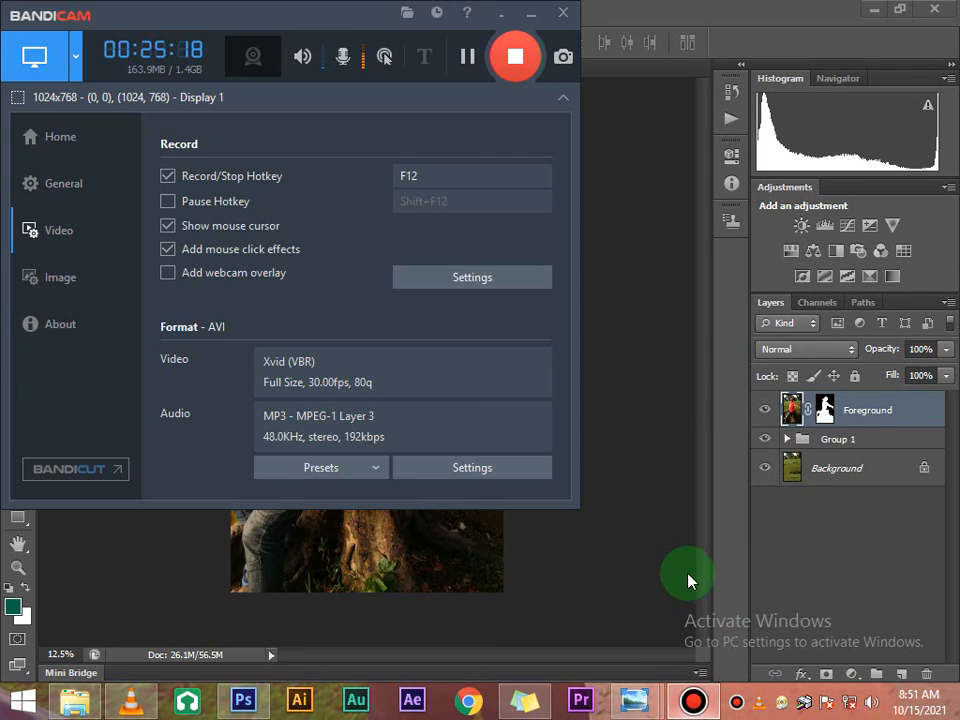